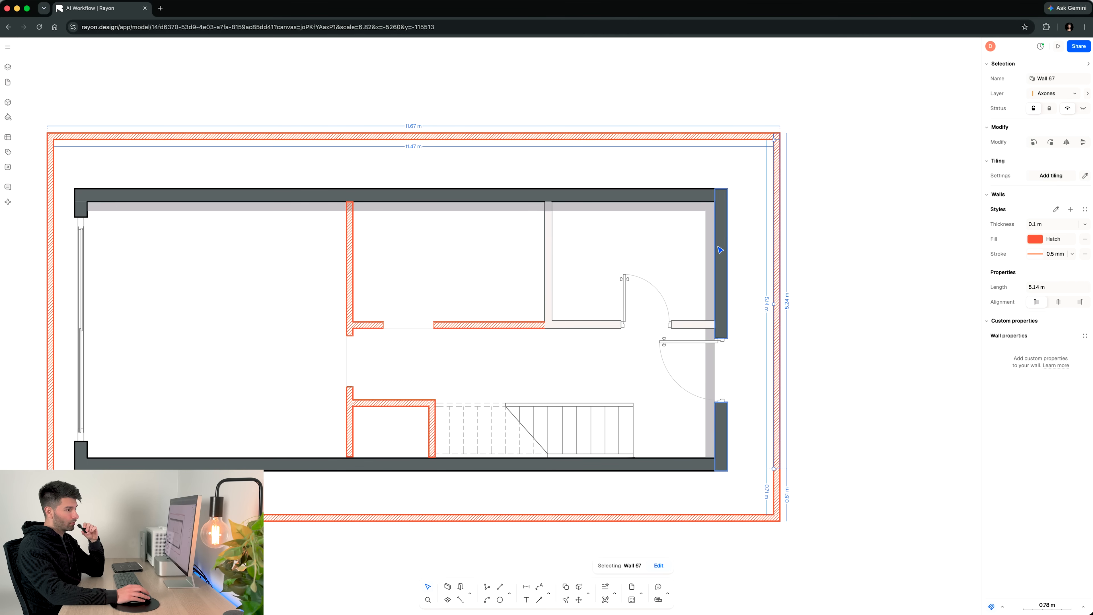
Try a thickness of 0.3 m on the selected right-hand outer wall and change it to 0.2 m.
click(1049, 224)
text(0.3)
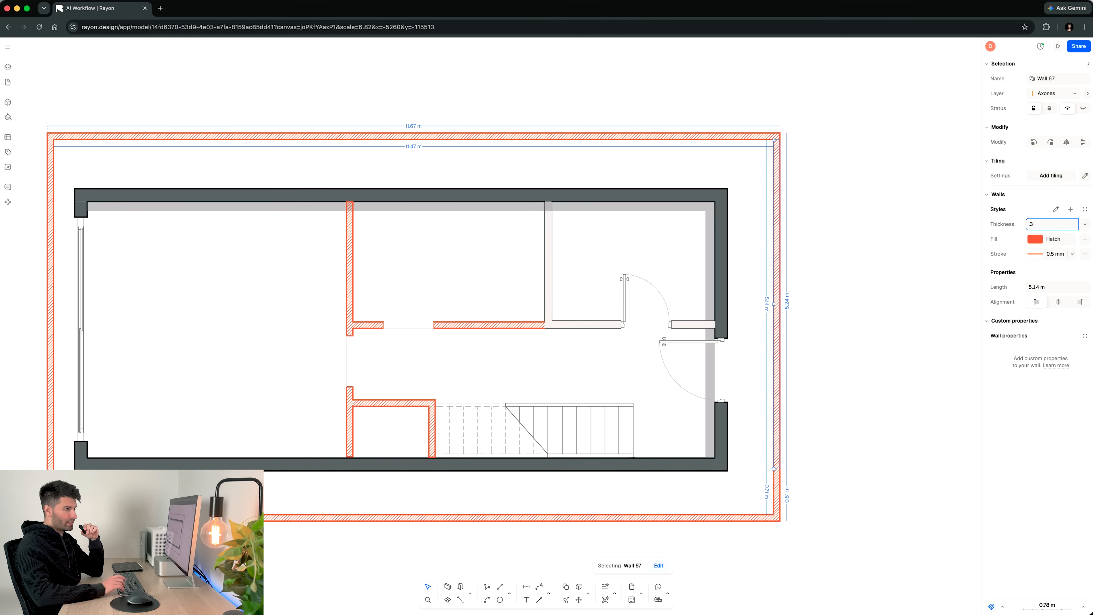
key(Return)
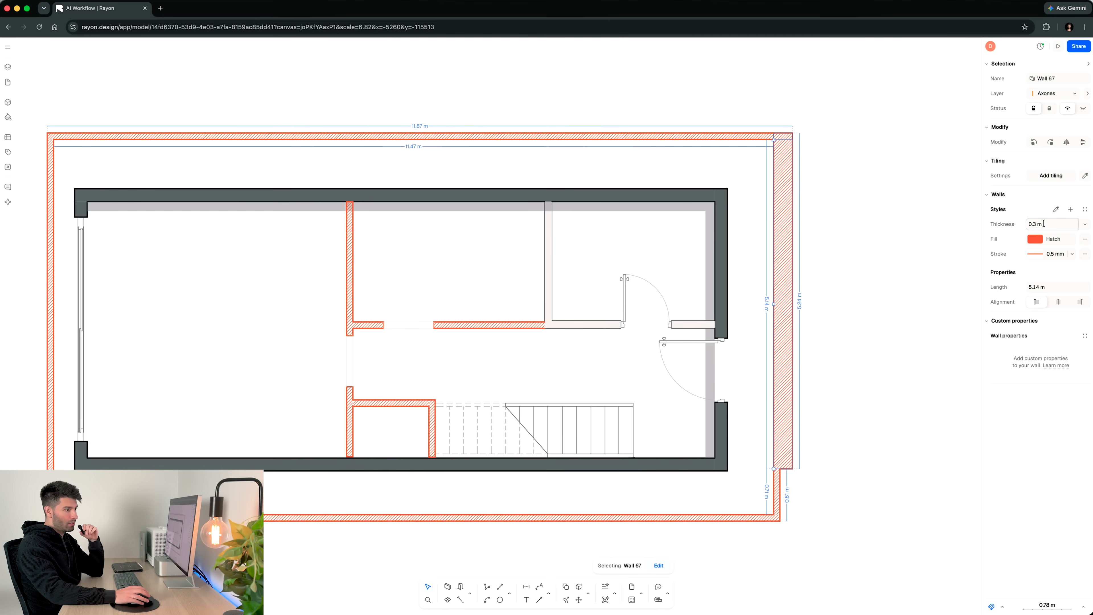
drag(1048, 224, 1003, 226)
text(0.2)
key(Return)
Give the right-hand outer wall a solid black fill and a black stroke.
click(1035, 239)
click(890, 151)
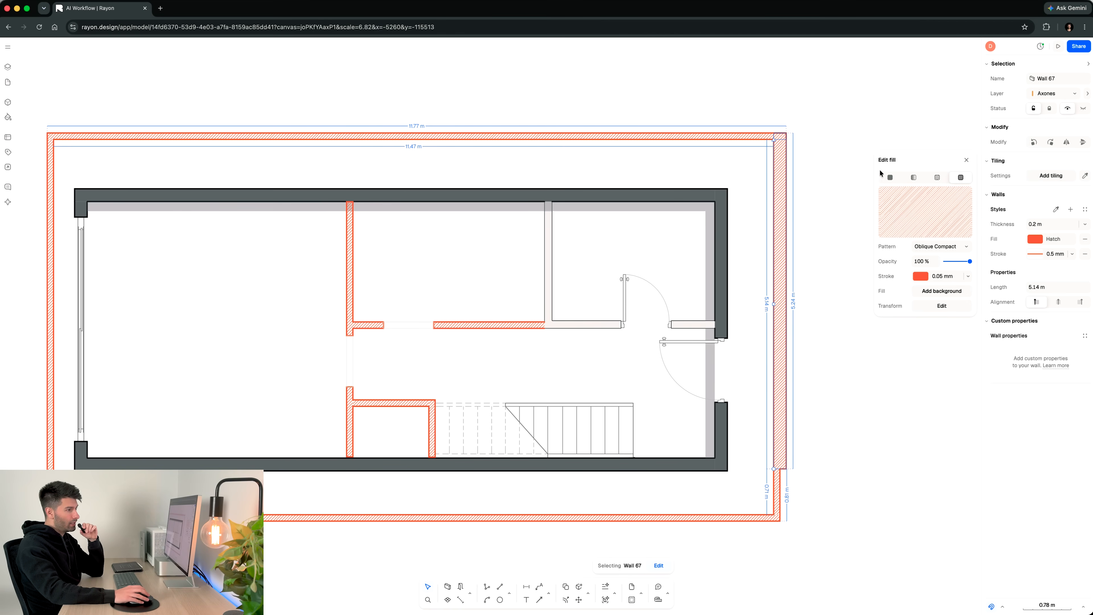
drag(934, 189, 881, 208)
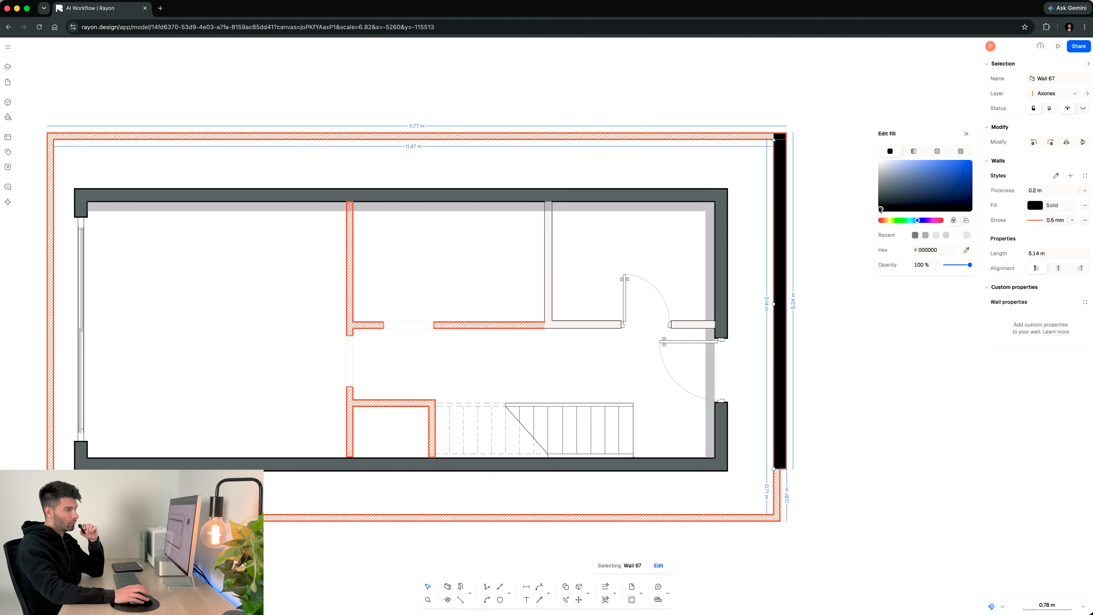
click(1037, 221)
click(915, 228)
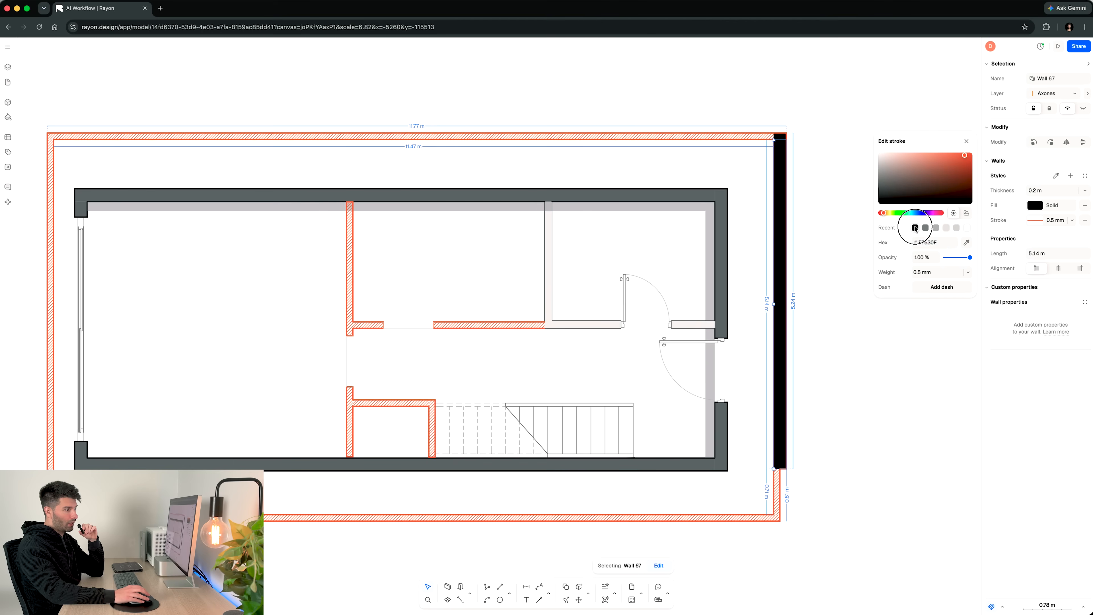
click(884, 385)
click(884, 387)
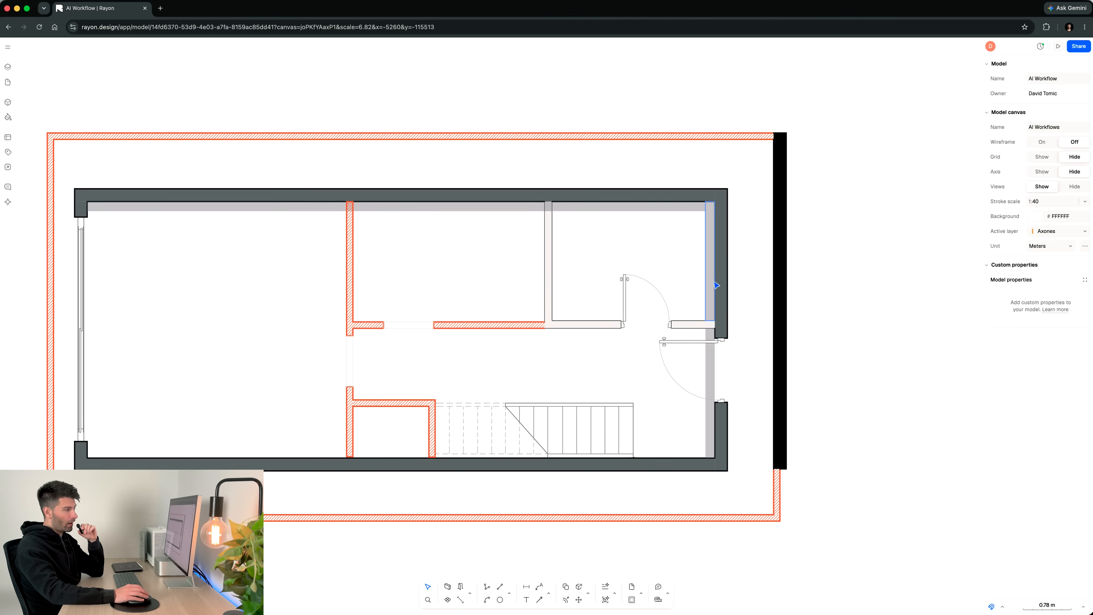
Change the right-hand outer wall's solid fill to dark grey, hex 6F6F6F, and deselect it.
click(784, 288)
click(1035, 205)
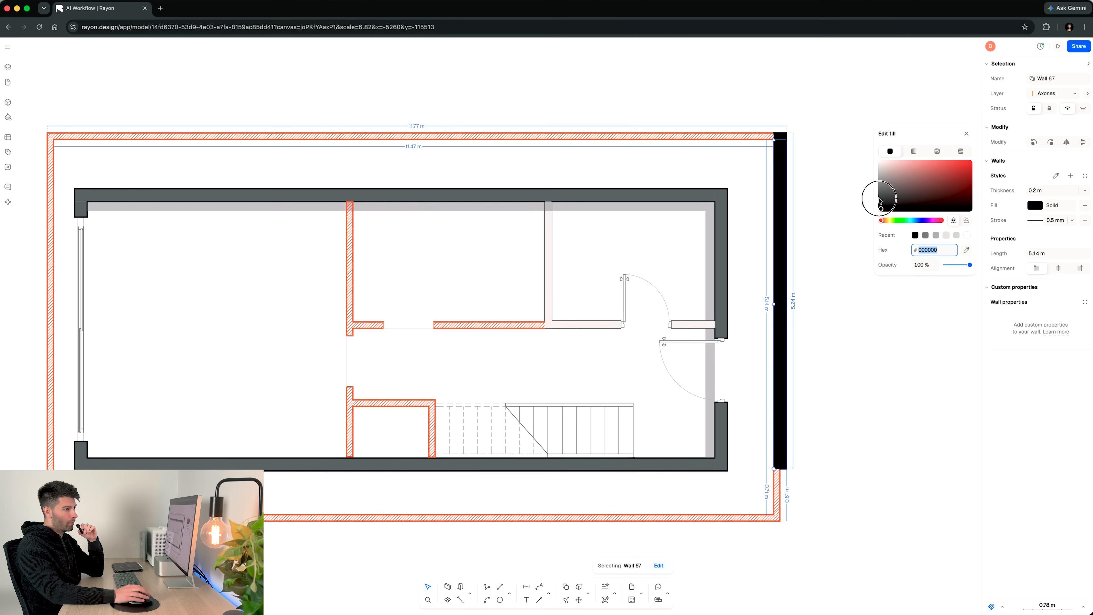
drag(883, 195, 880, 190)
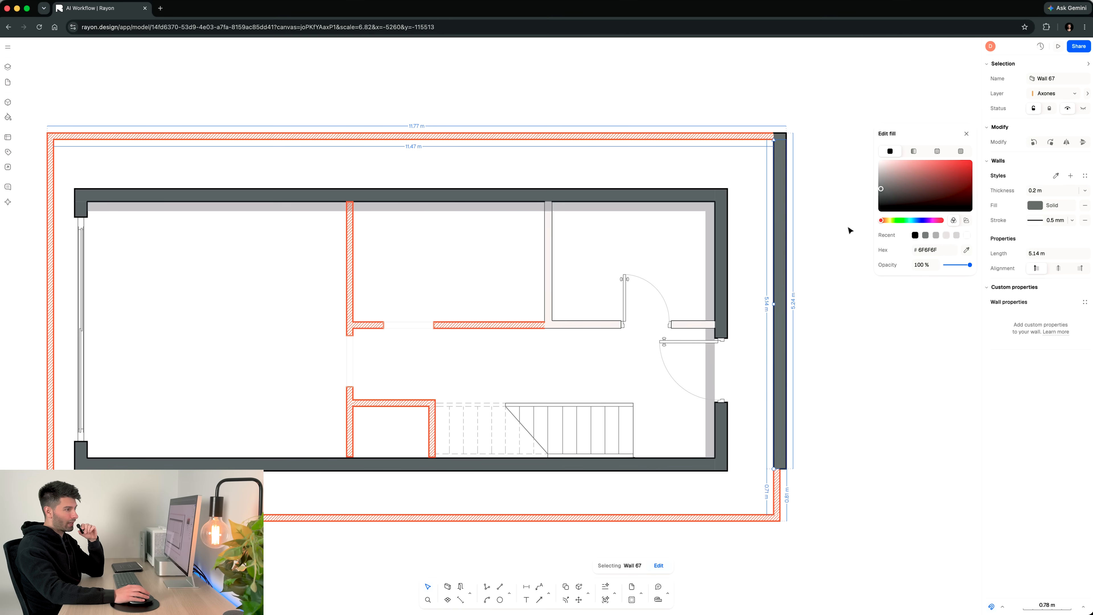
click(877, 393)
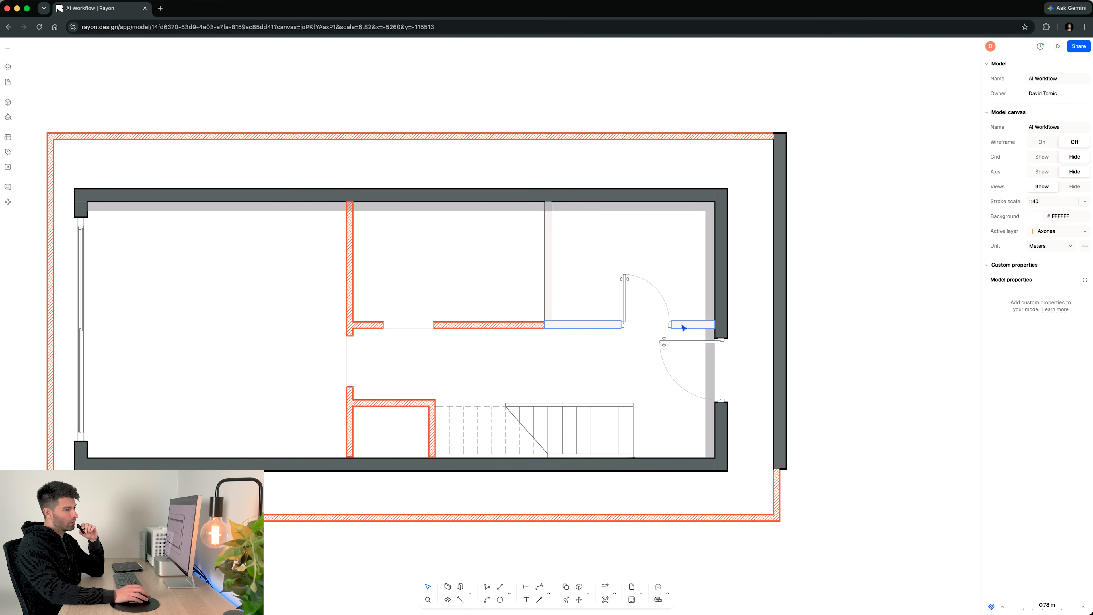
Copy the Plan 12cm style from the interior wall beside the door openings onto the upper outer wall.
click(727, 140)
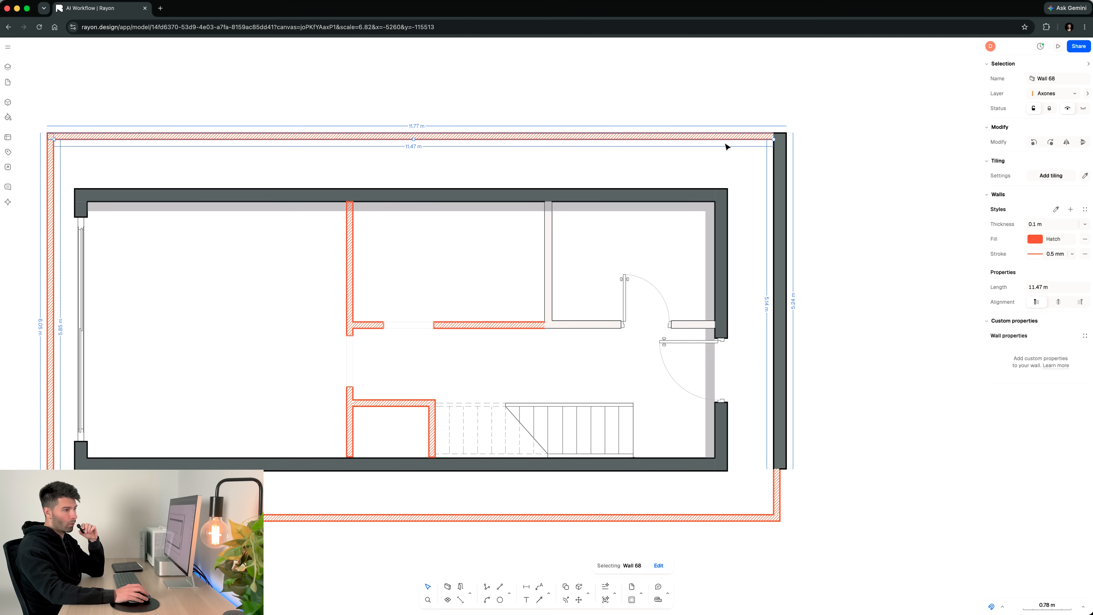
click(1056, 209)
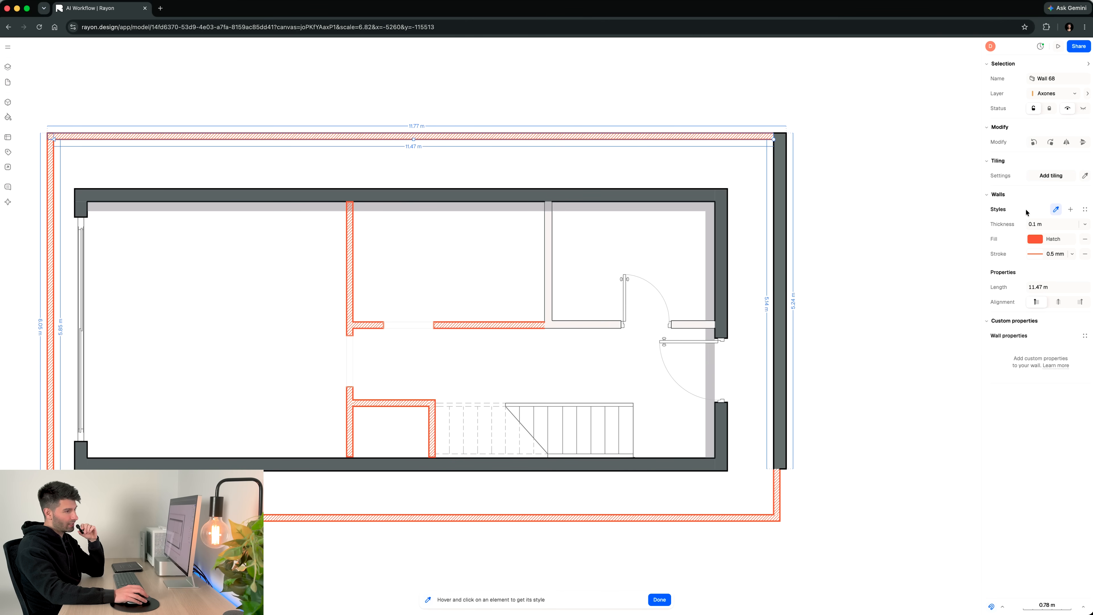
click(699, 324)
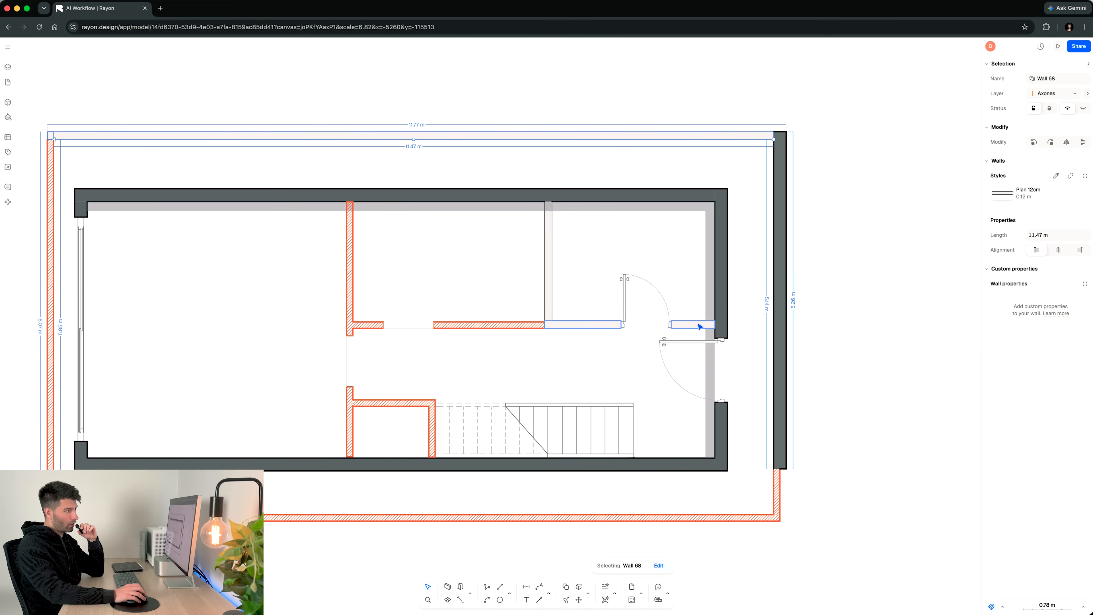
click(849, 274)
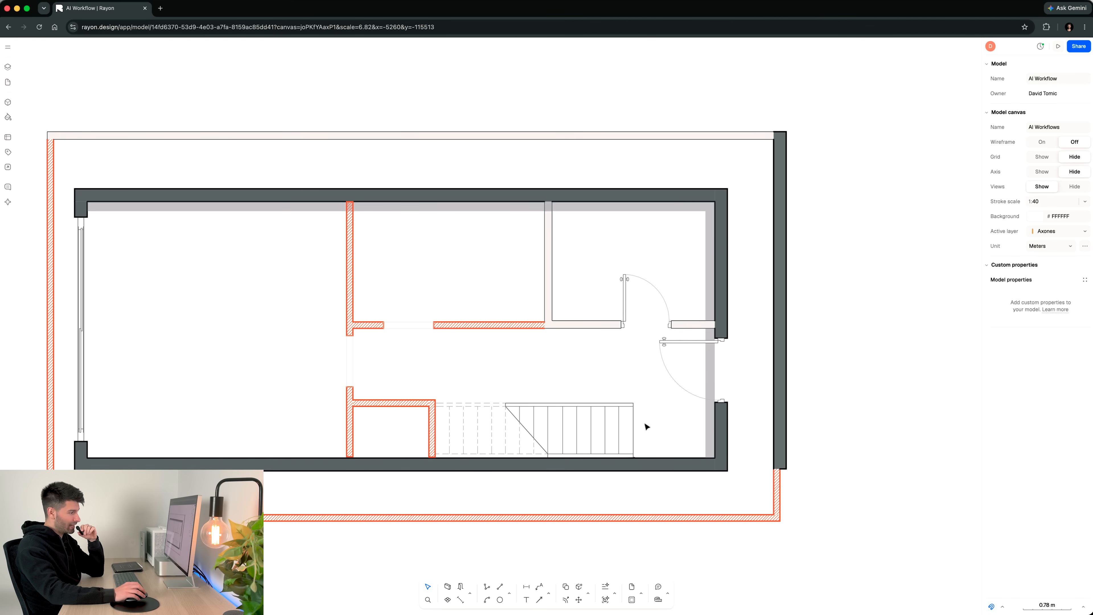
click(620, 417)
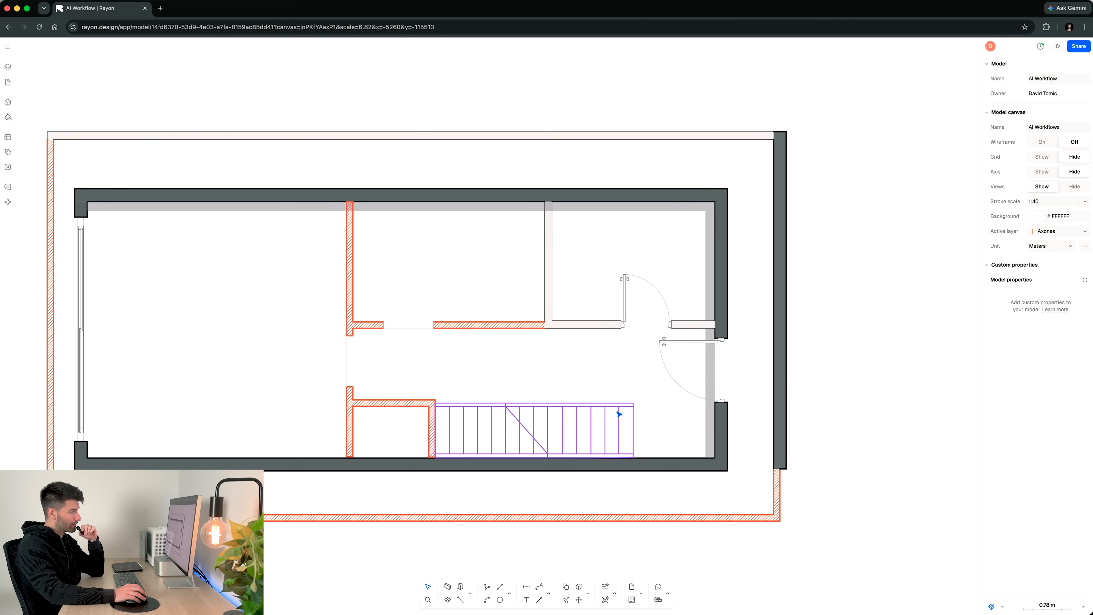
click(662, 346)
click(641, 382)
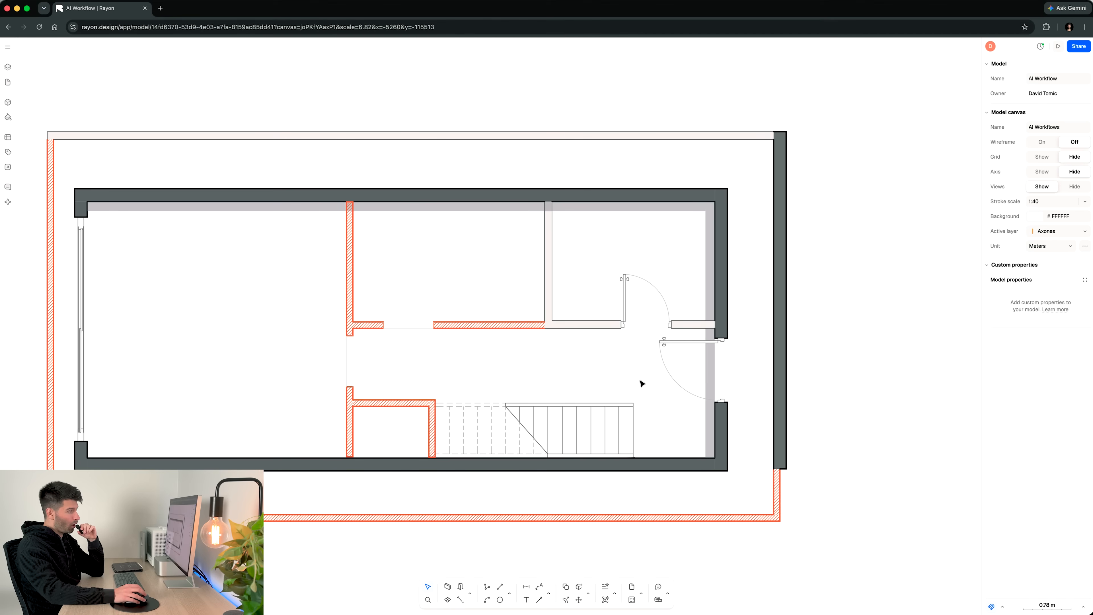
Search the block library for "door" and place the top view of Door - EU Italy interior in the right-hand outer wall.
click(7, 103)
click(56, 68)
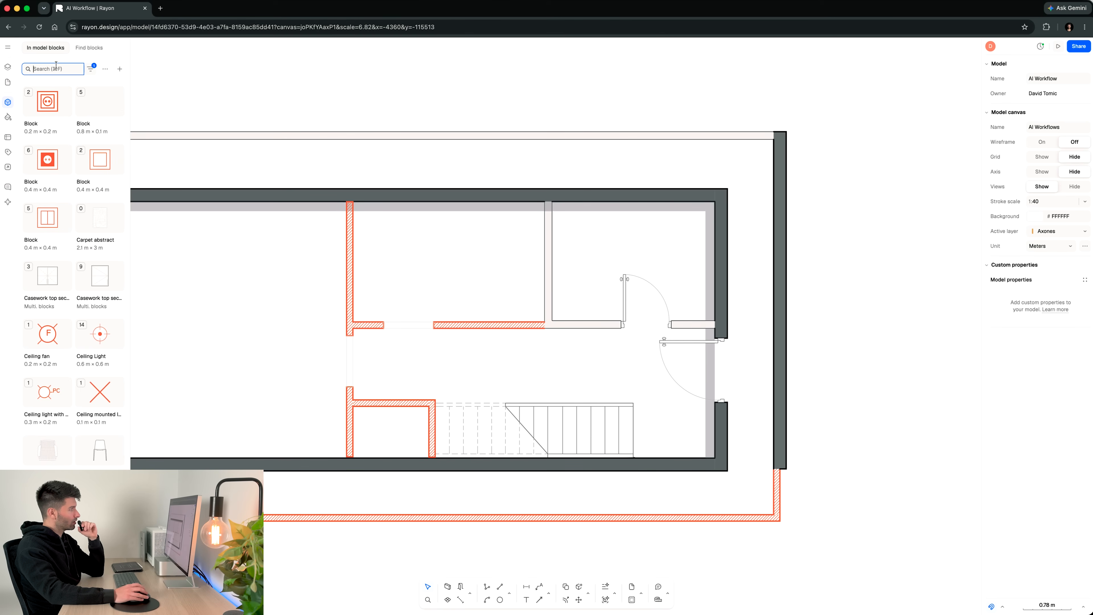
click(88, 48)
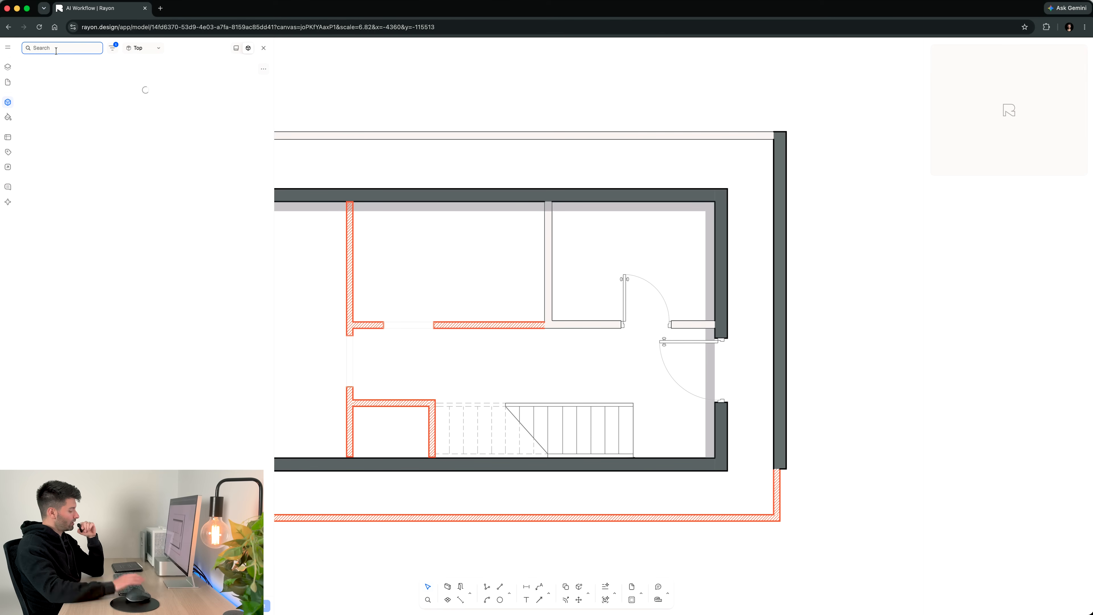
text(door)
mouse_move(71, 146)
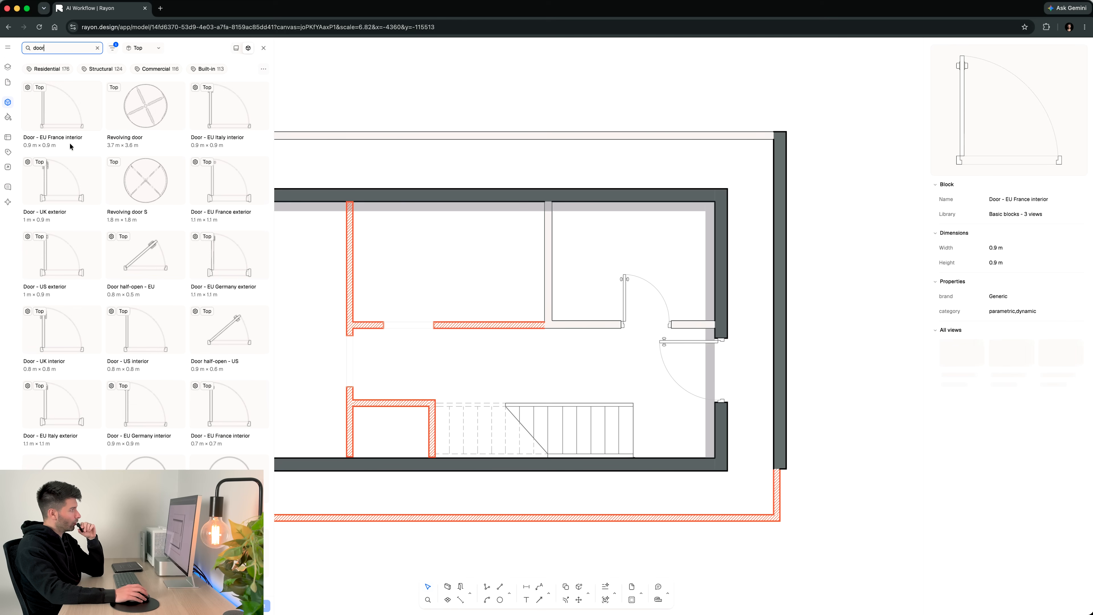
click(237, 117)
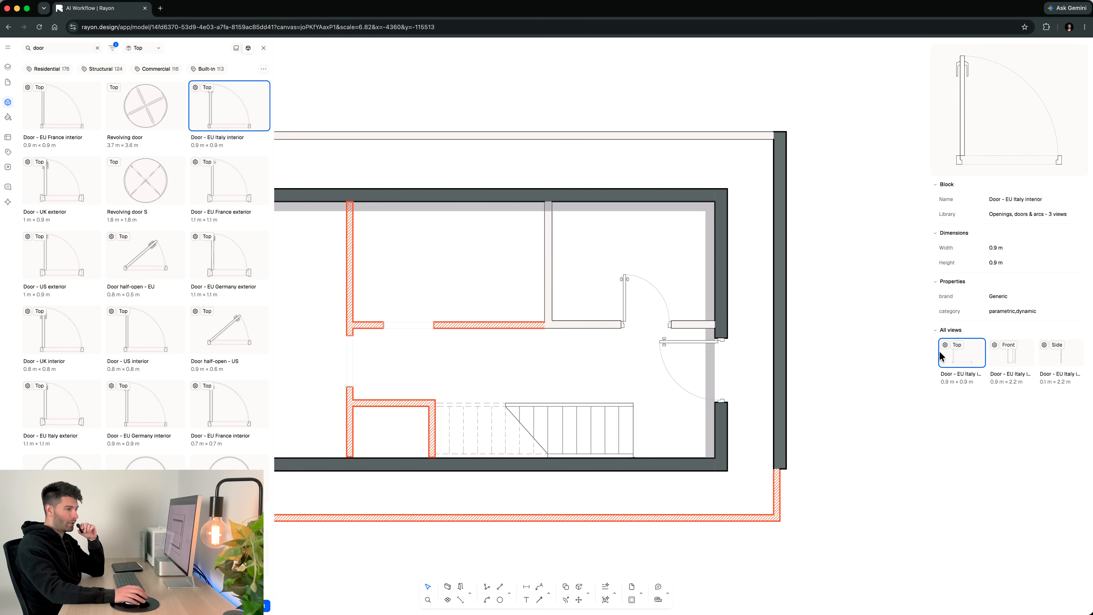
drag(958, 359, 785, 313)
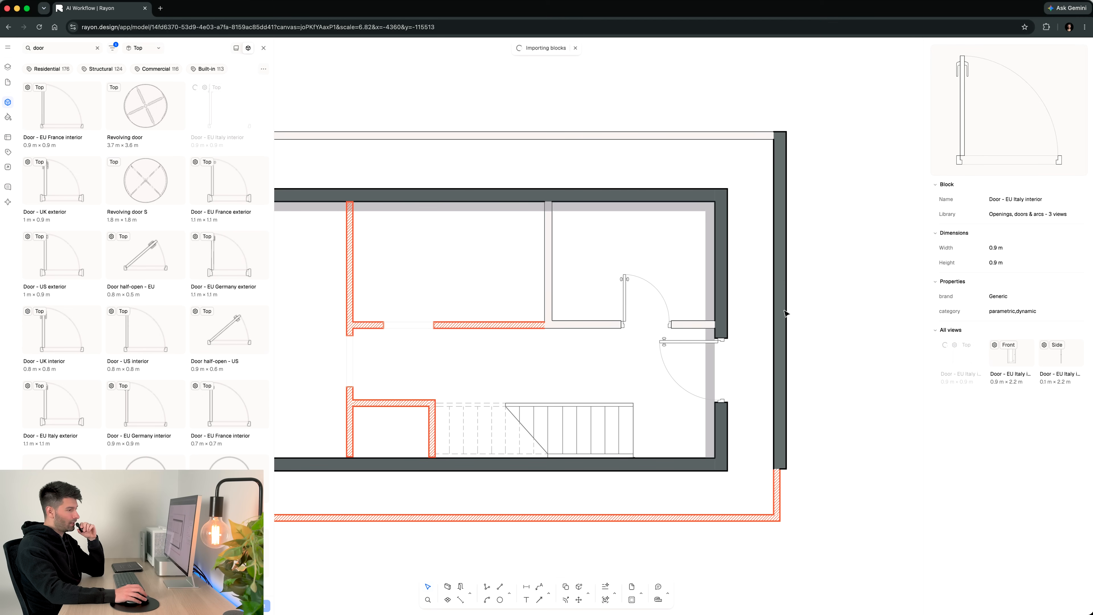
Delete all the outer walls drawn around the floor plan, including the door placed in them.
drag(826, 156, 835, 193)
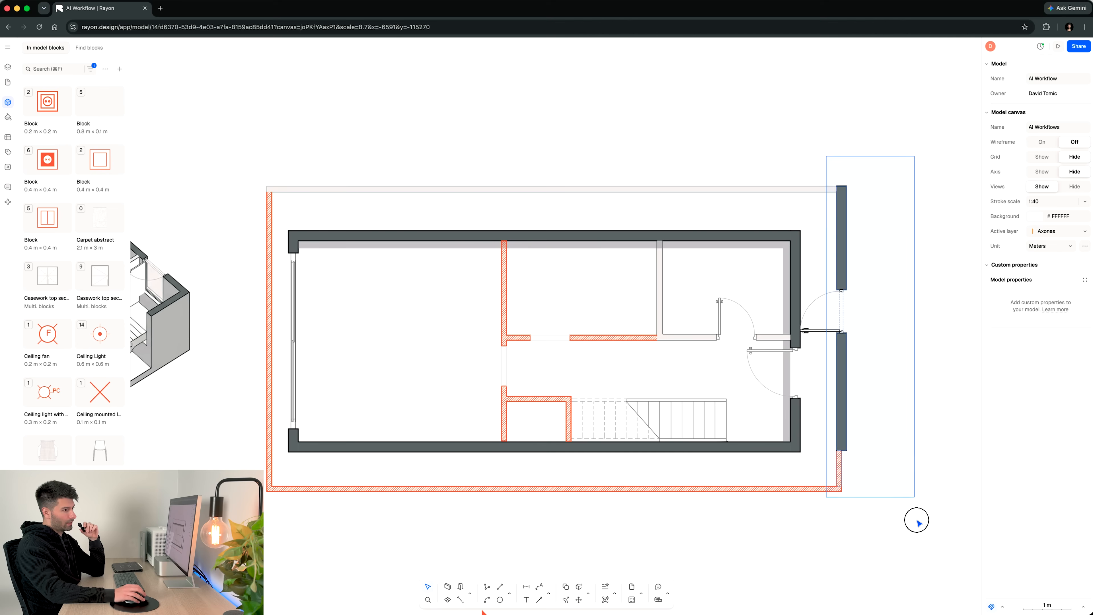
key(Delete)
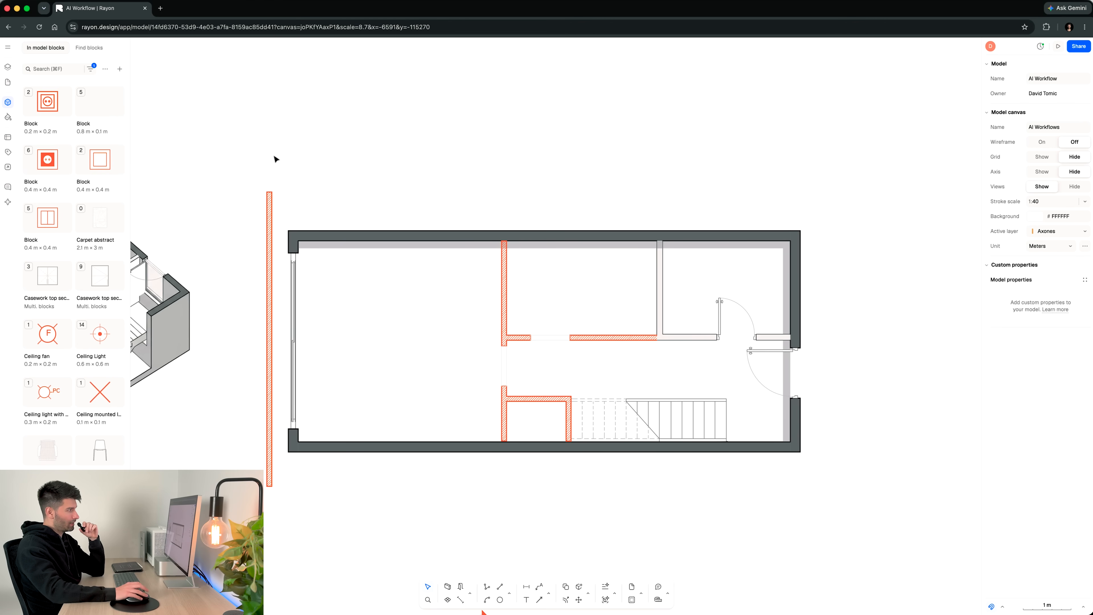
drag(275, 157, 251, 204)
key(Delete)
Hide the Annotations layer on the furnished floor plan.
scroll(475, 308, up, 3)
mouse_move(489, 334)
middle_down()
mouse_move(422, 299)
mouse_move(445, 304)
middle_up()
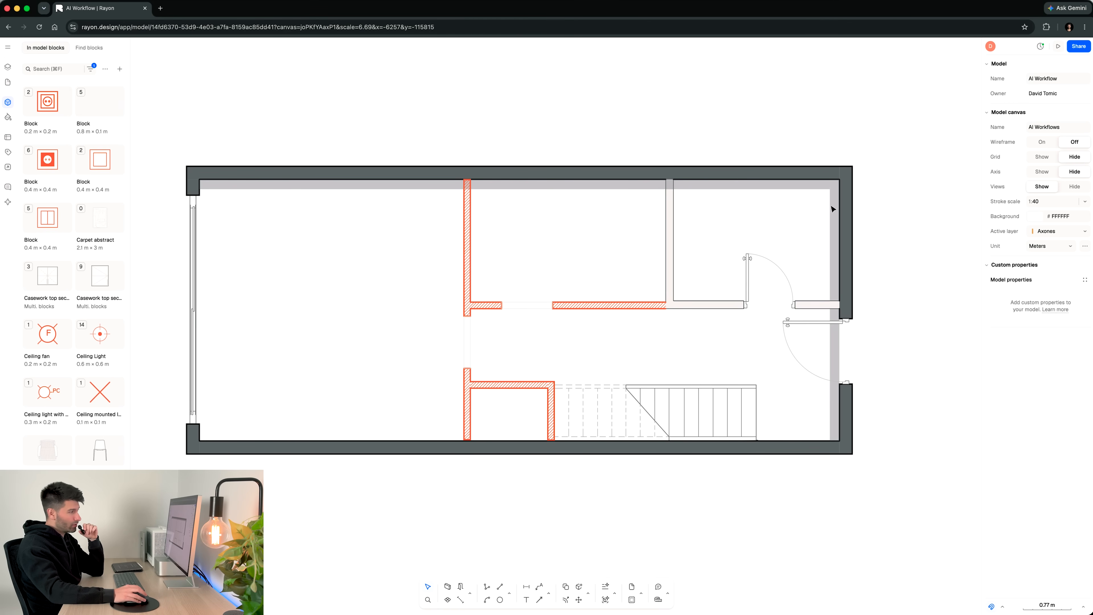
scroll(594, 323, down, 2)
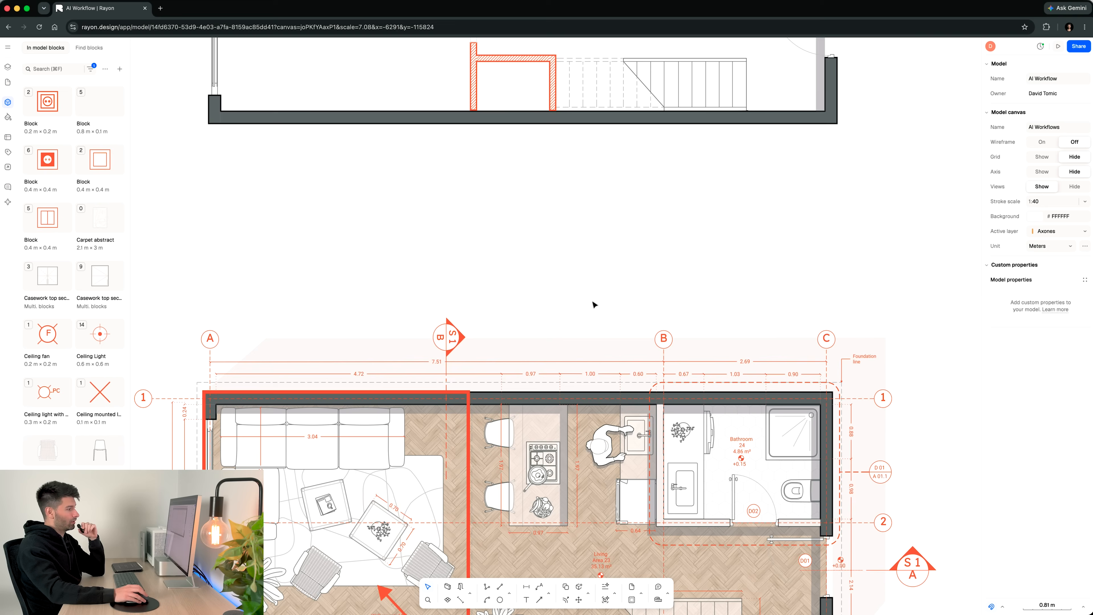
scroll(593, 303, down, 5)
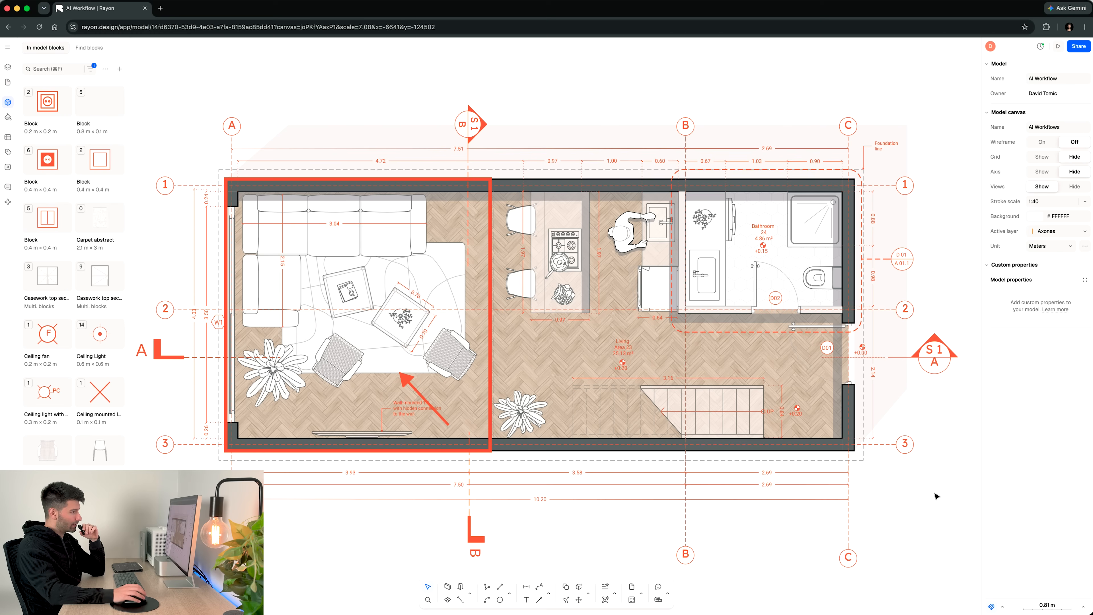
click(7, 67)
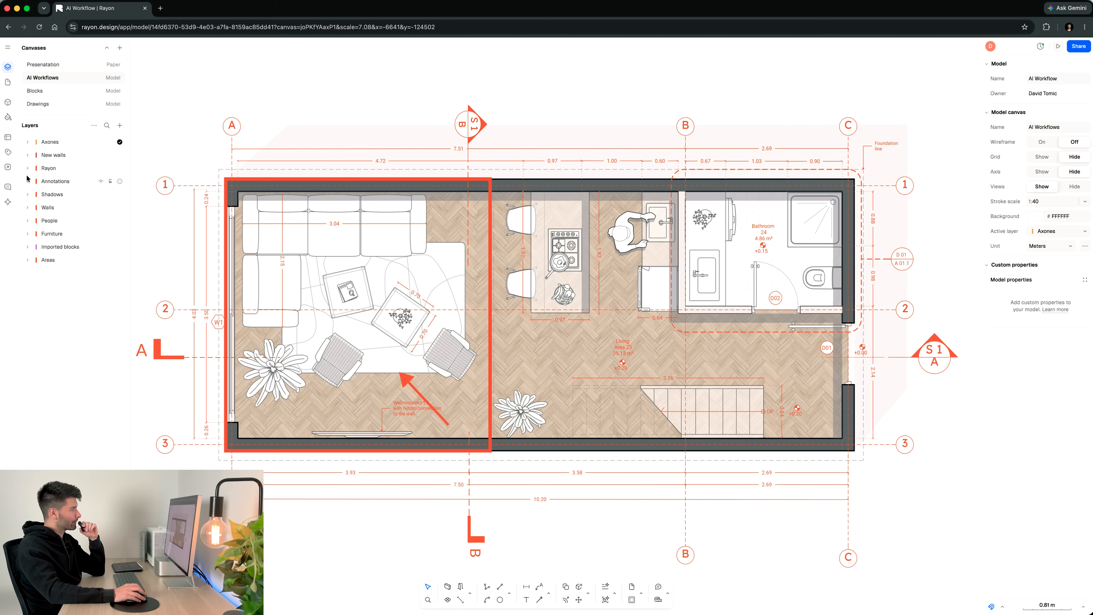
click(100, 181)
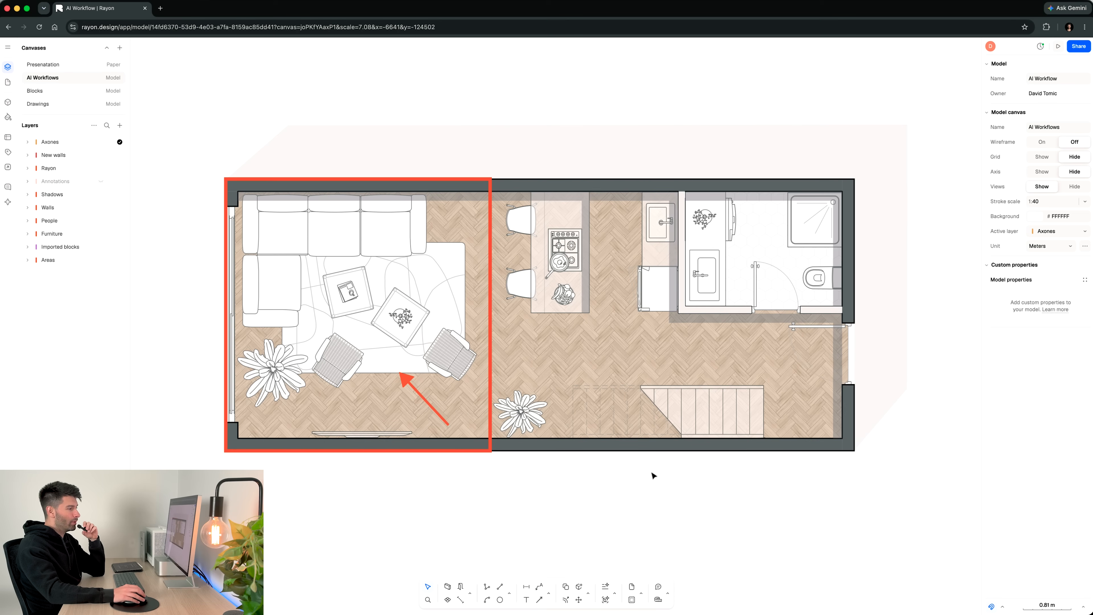
Draw a hatched rectangular zone about 2.59 m by 1.86 m covering the bathroom floor between its inner wall corners.
click(752, 246)
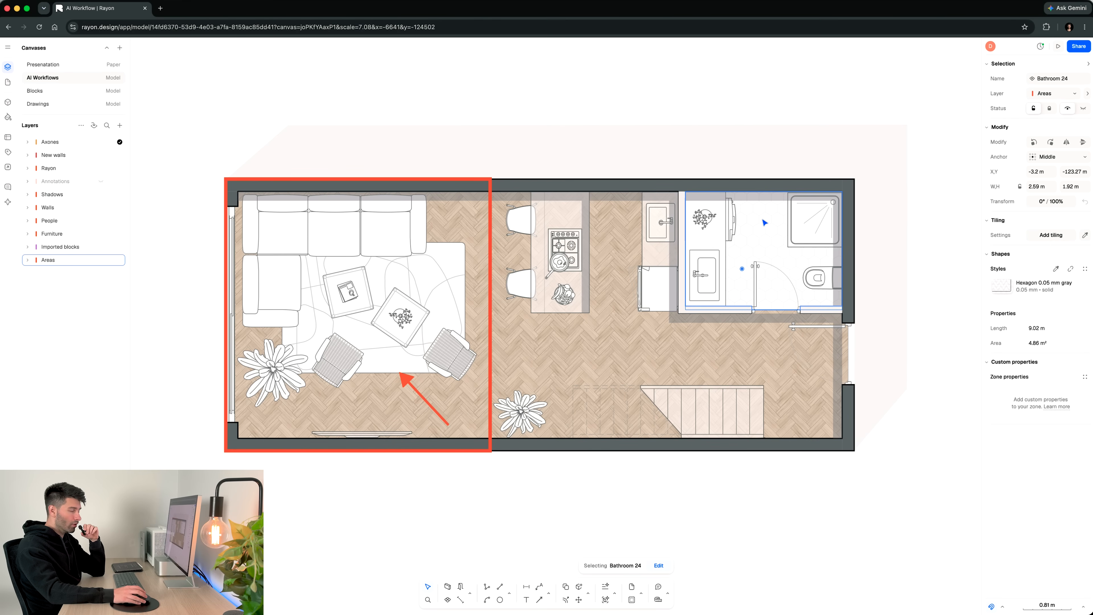
click(685, 506)
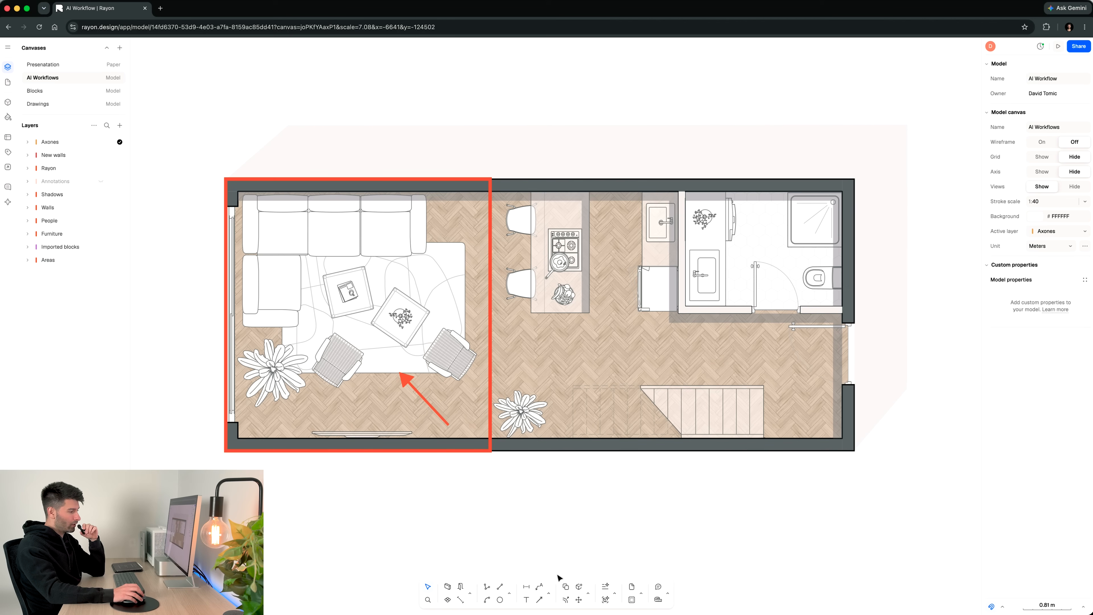
click(447, 600)
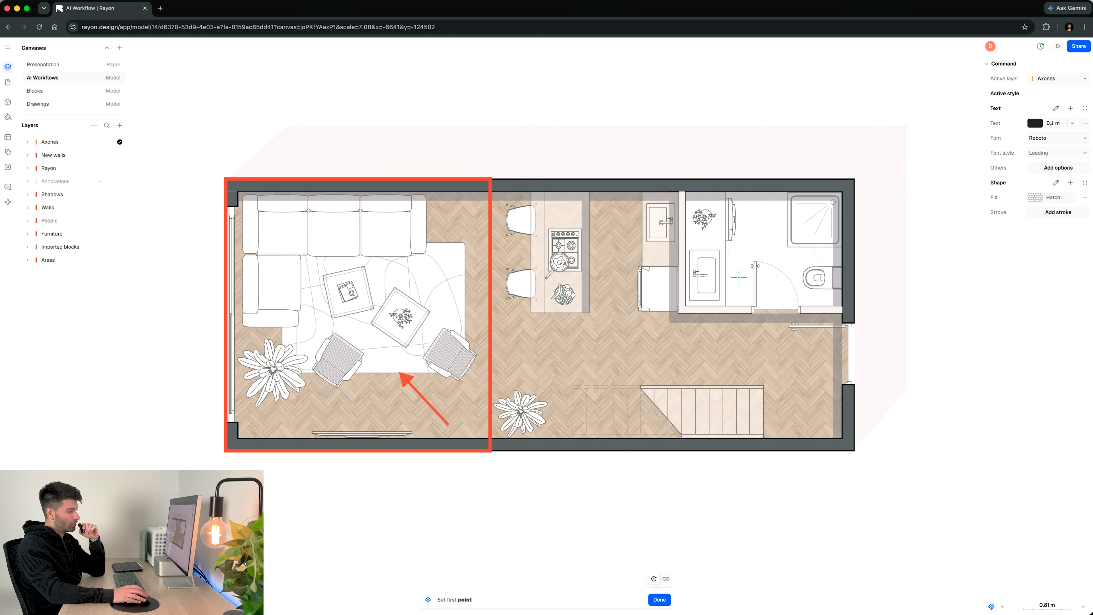
click(659, 600)
click(447, 599)
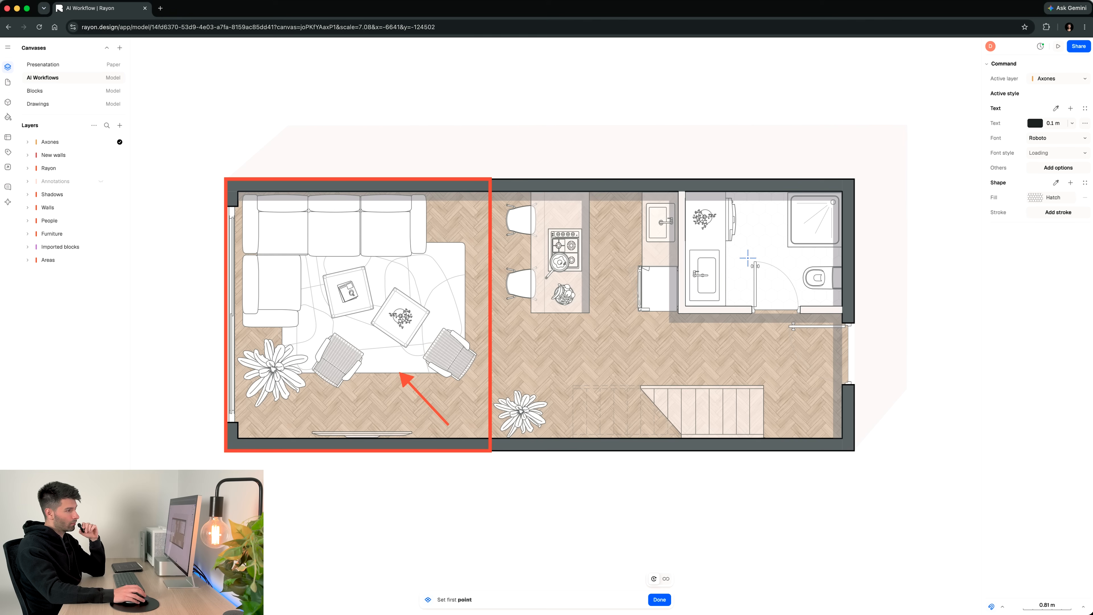
click(686, 191)
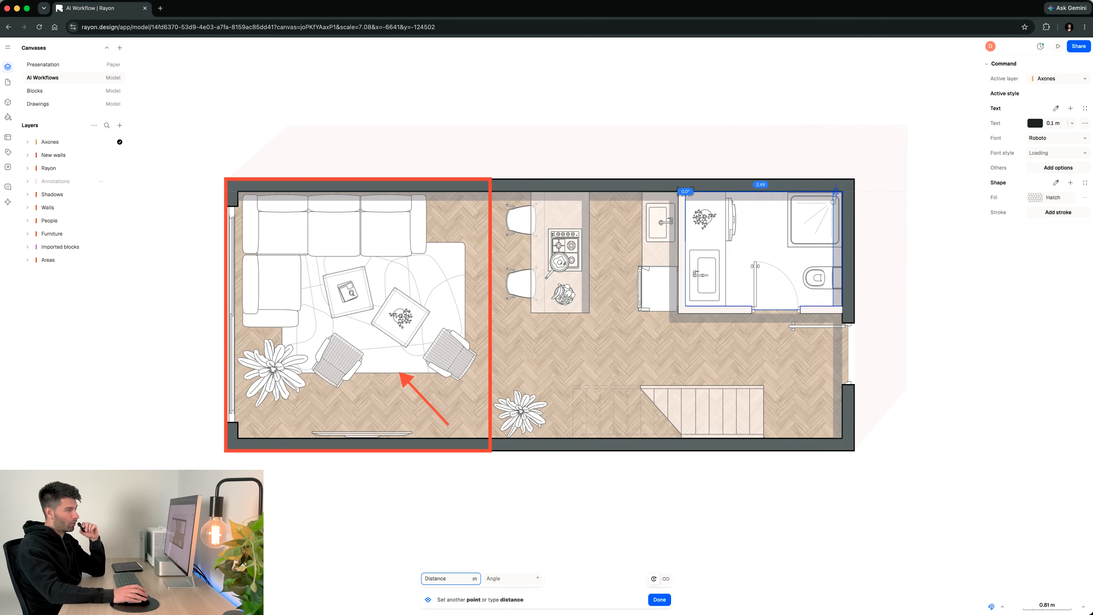
click(847, 191)
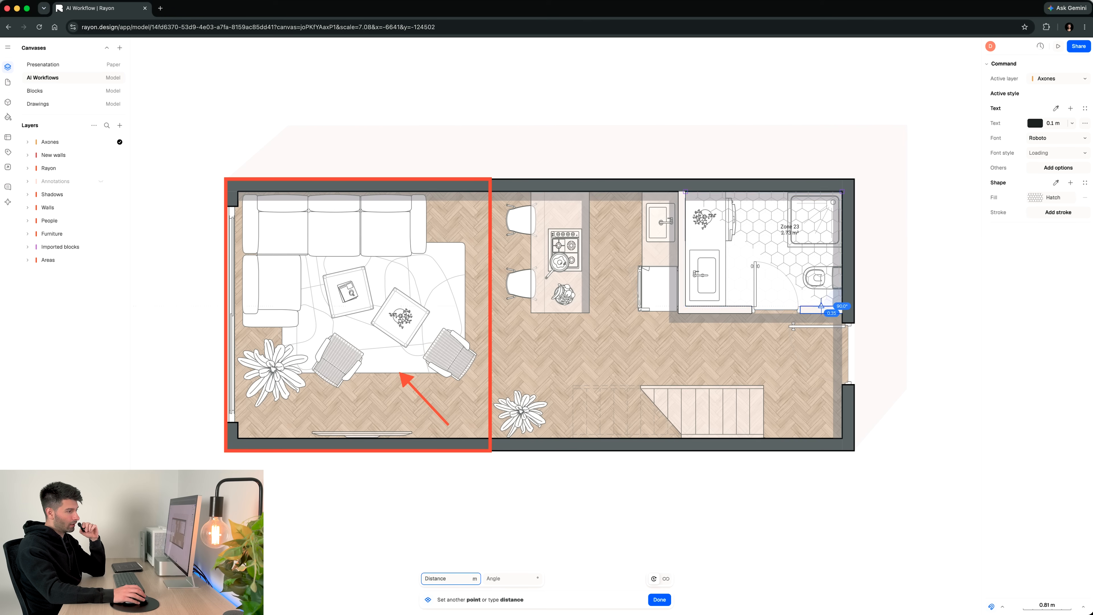
click(842, 306)
double_click(685, 306)
Rename the tag of the new hatched zone on the bathroom floor to "bathroom".
scroll(771, 245, up, 4)
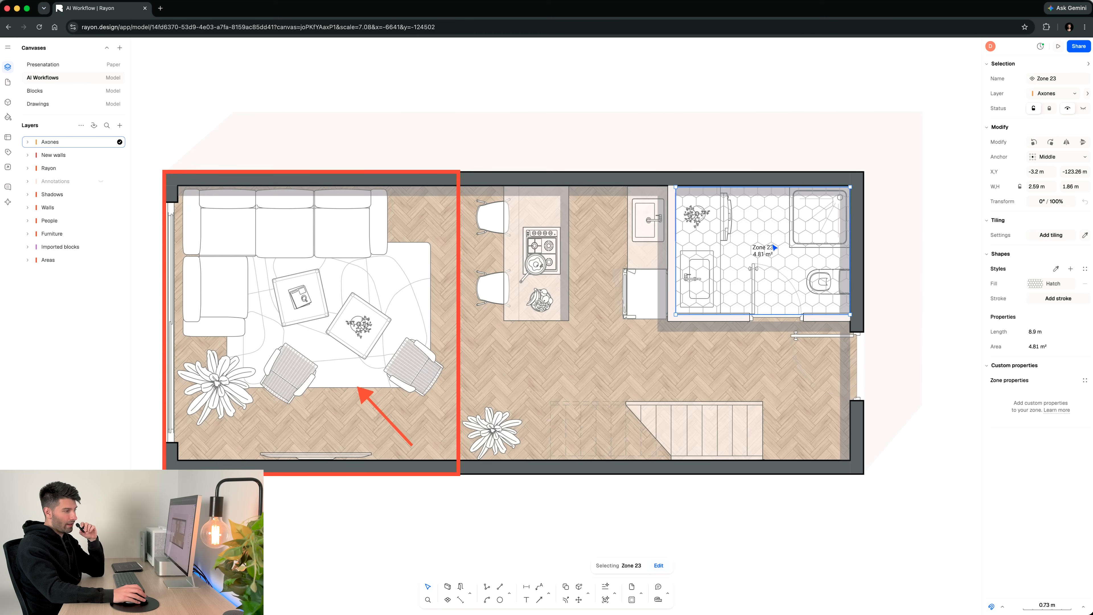
click(761, 252)
click(1050, 78)
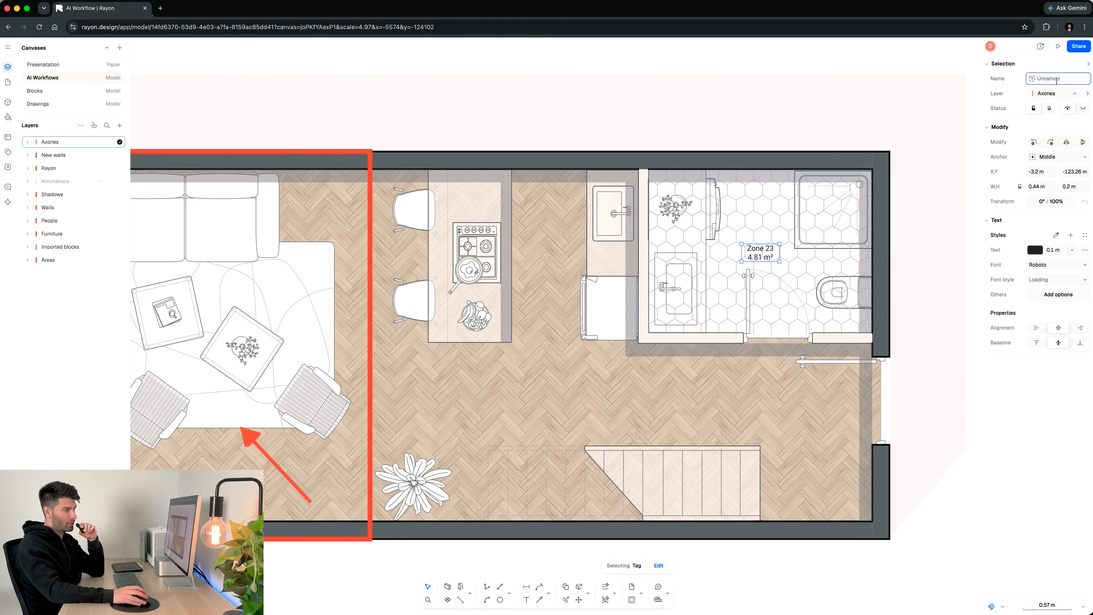
text(bathroom)
click(960, 198)
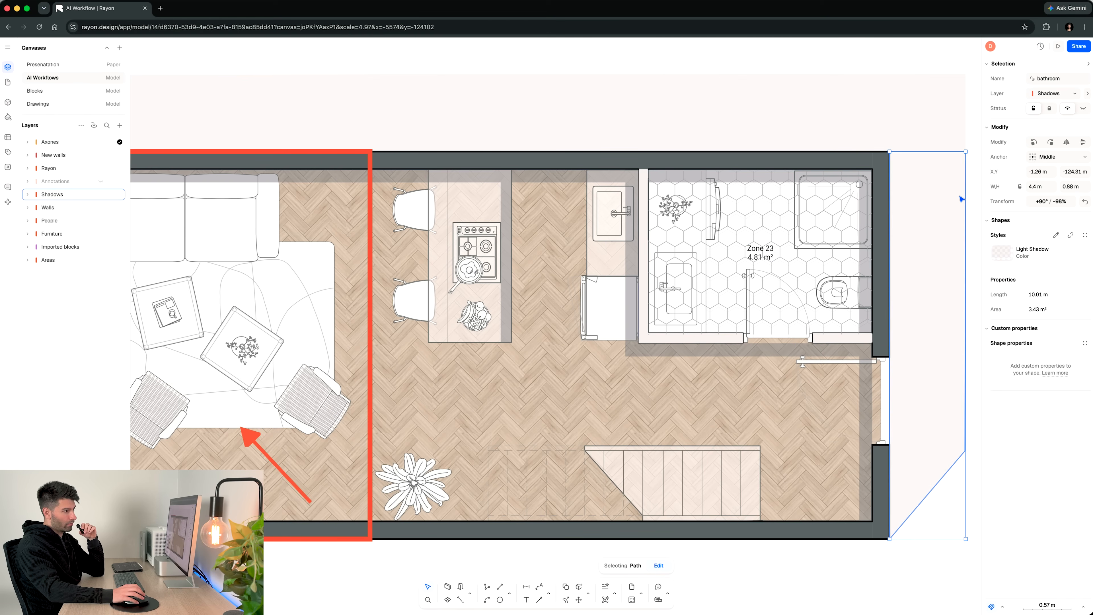
click(798, 260)
click(770, 253)
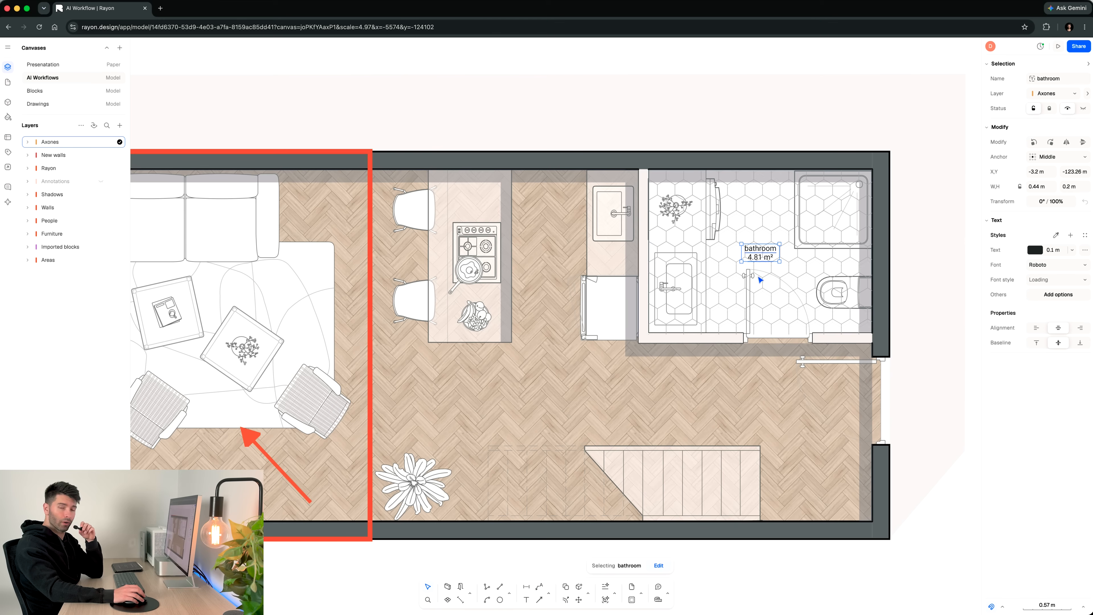
click(763, 226)
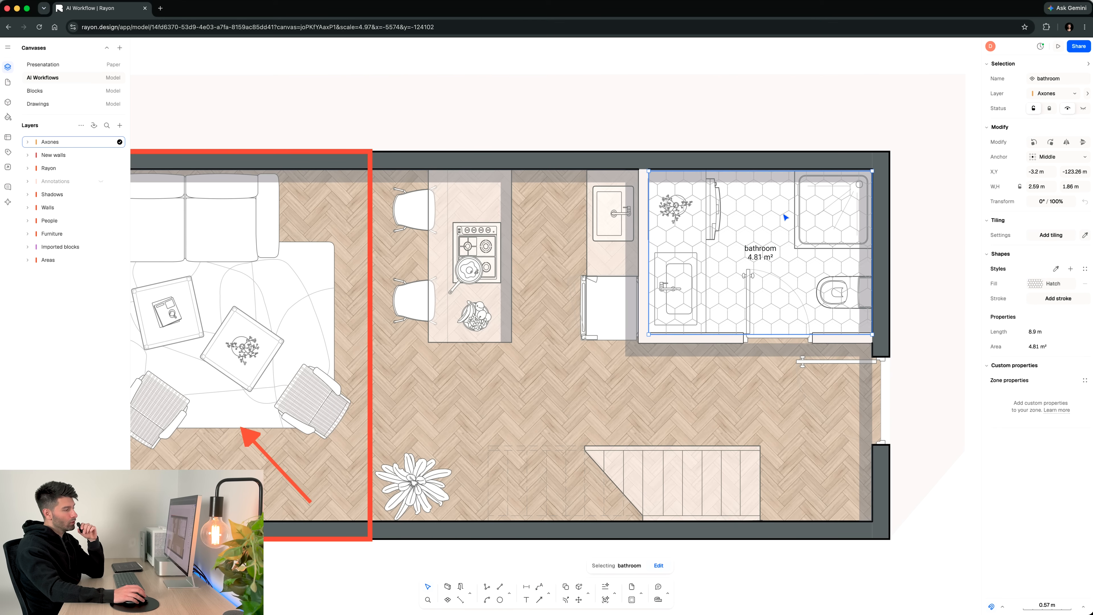
key(Delete)
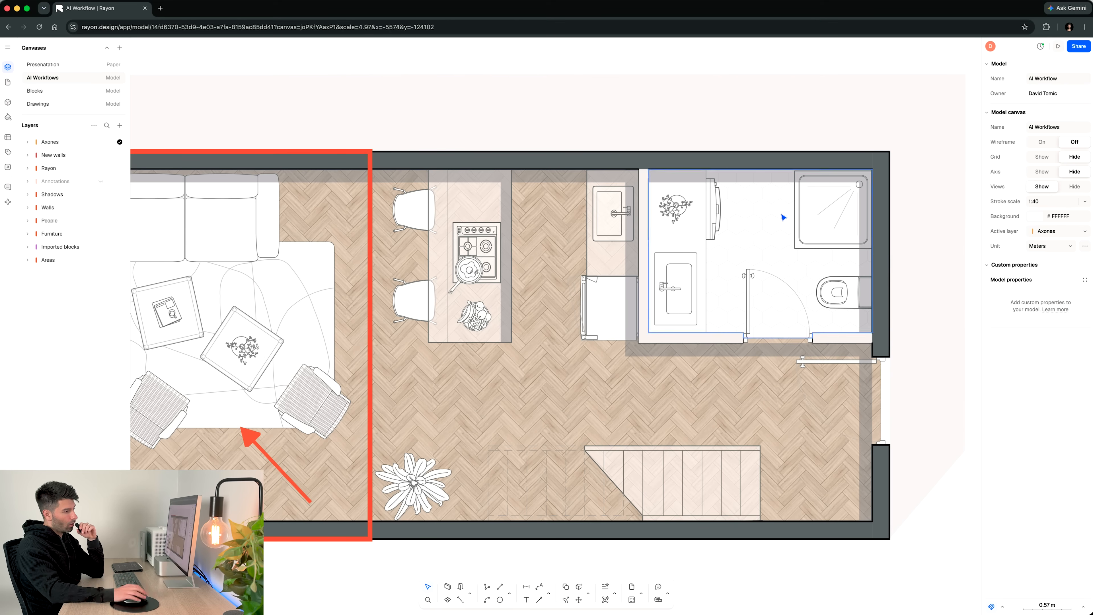
key(super+z)
Clear the text of the bathroom tag and delete the hatched zone from the bathroom floor.
double_click(763, 248)
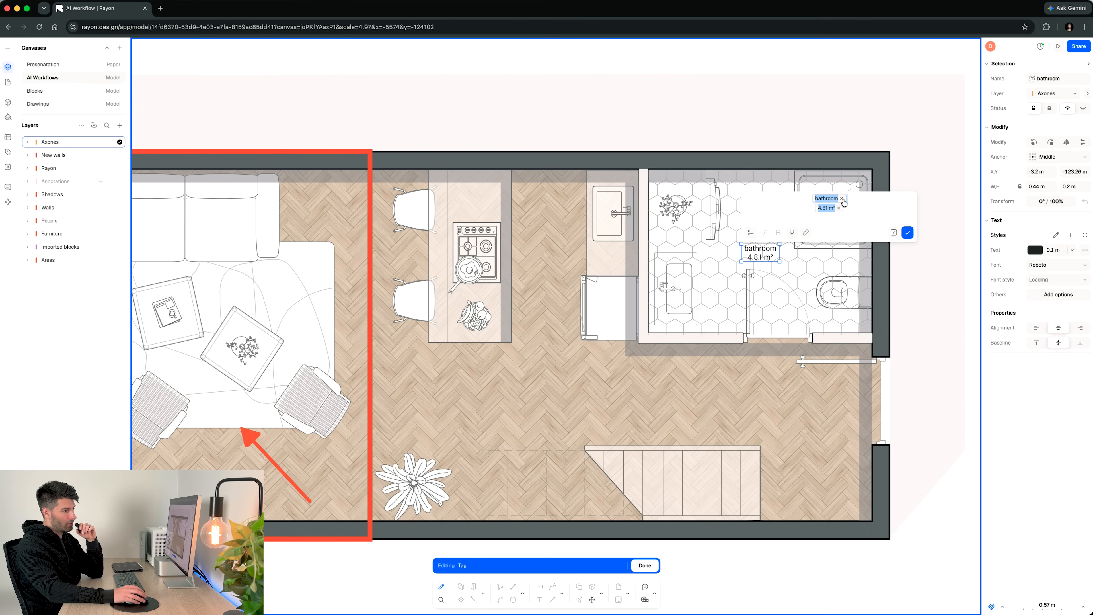
key(BackSpace)
click(907, 233)
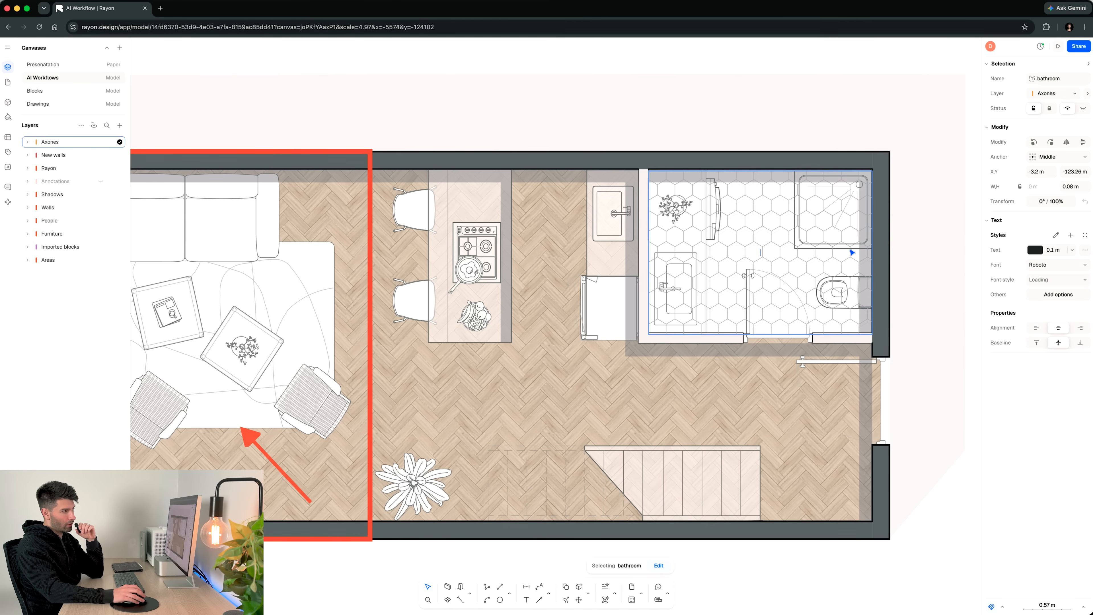
key(Delete)
Inspect the existing bathroom and living area zones and the herringbone texture fill of the living area floor.
scroll(800, 239, down, 3)
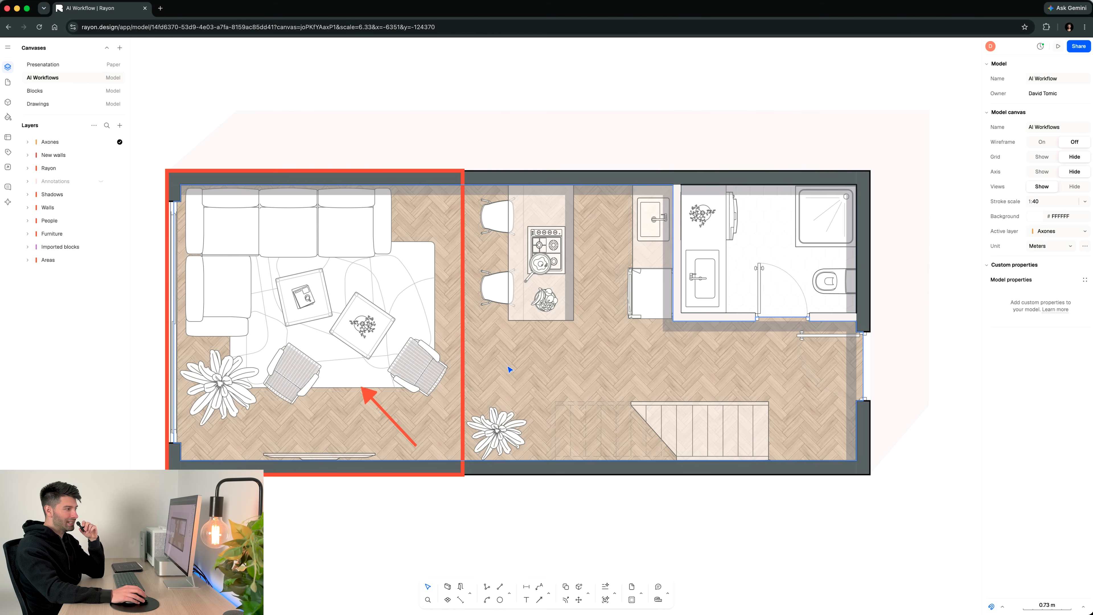
click(765, 238)
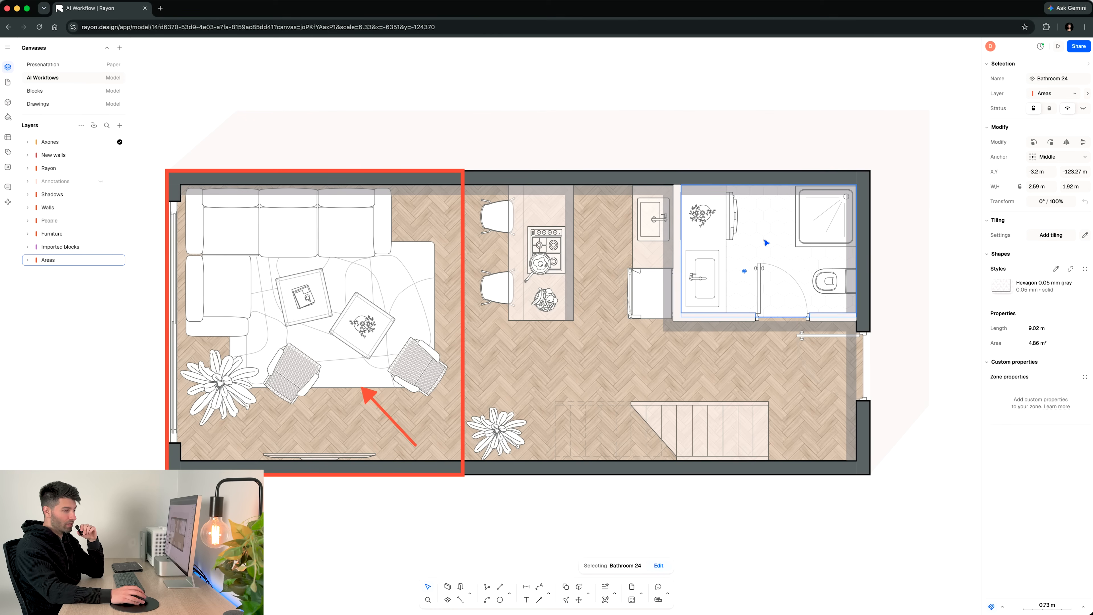
click(747, 383)
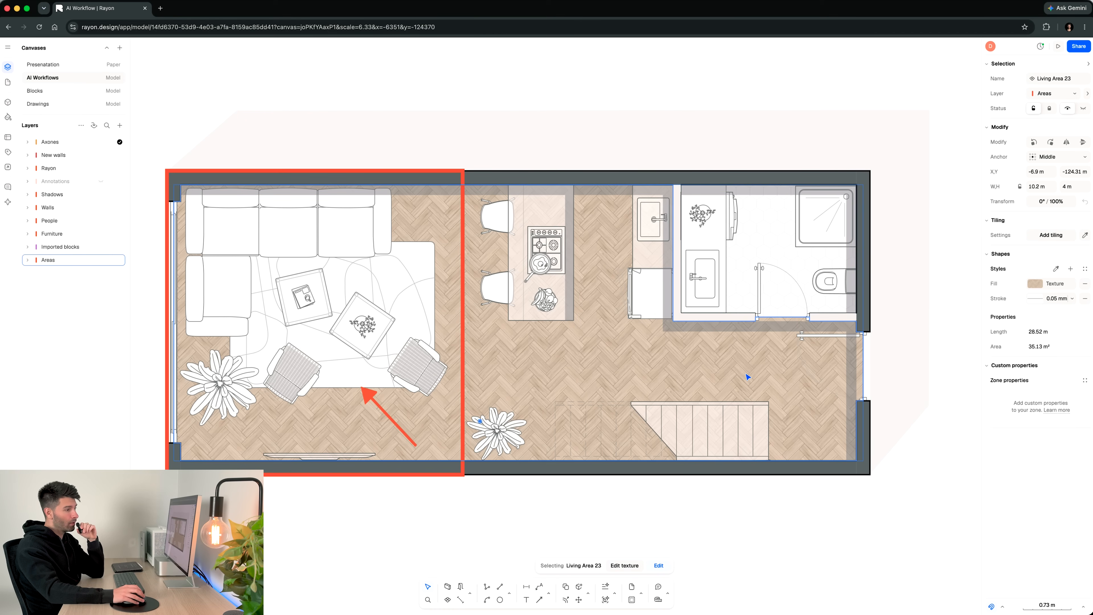
click(1050, 283)
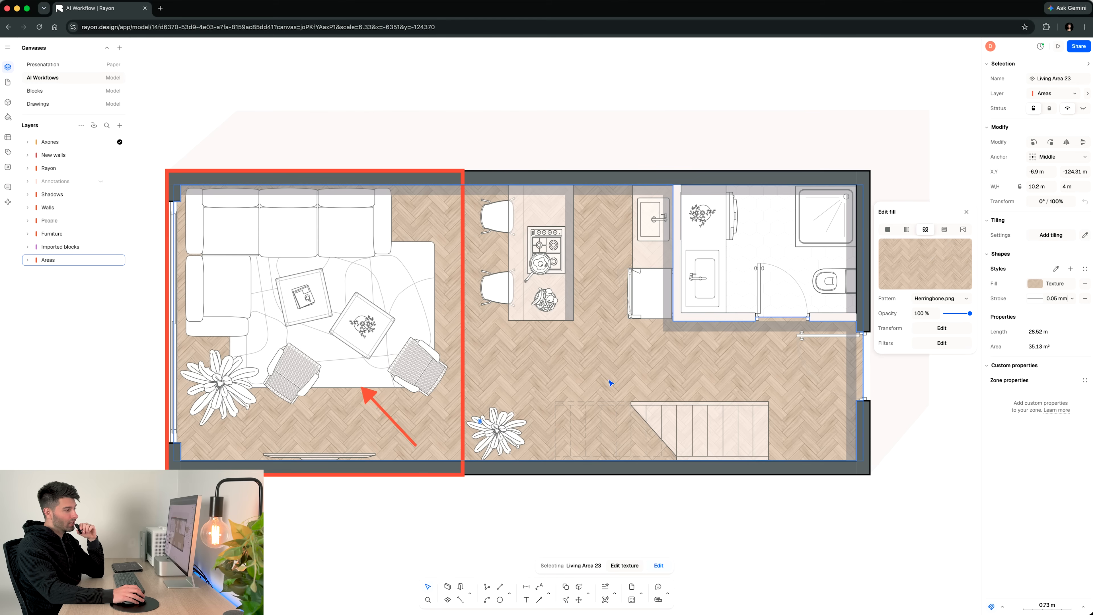
key(Escape)
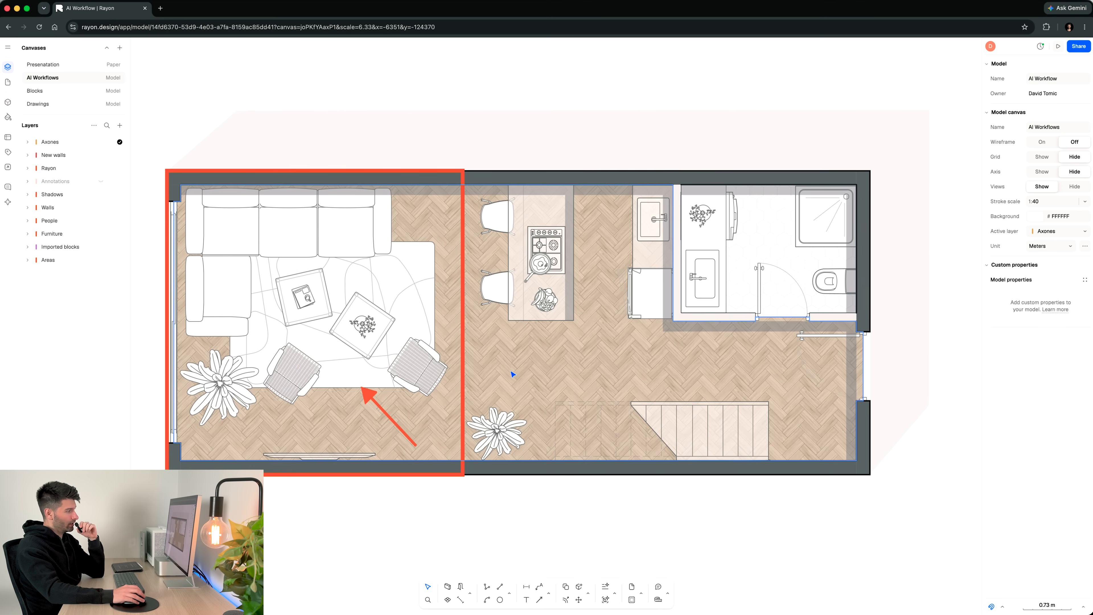
Hide the Furniture, People, Shadows, Imported blocks and Axones layers and make Walls the active layer.
click(101, 233)
click(101, 221)
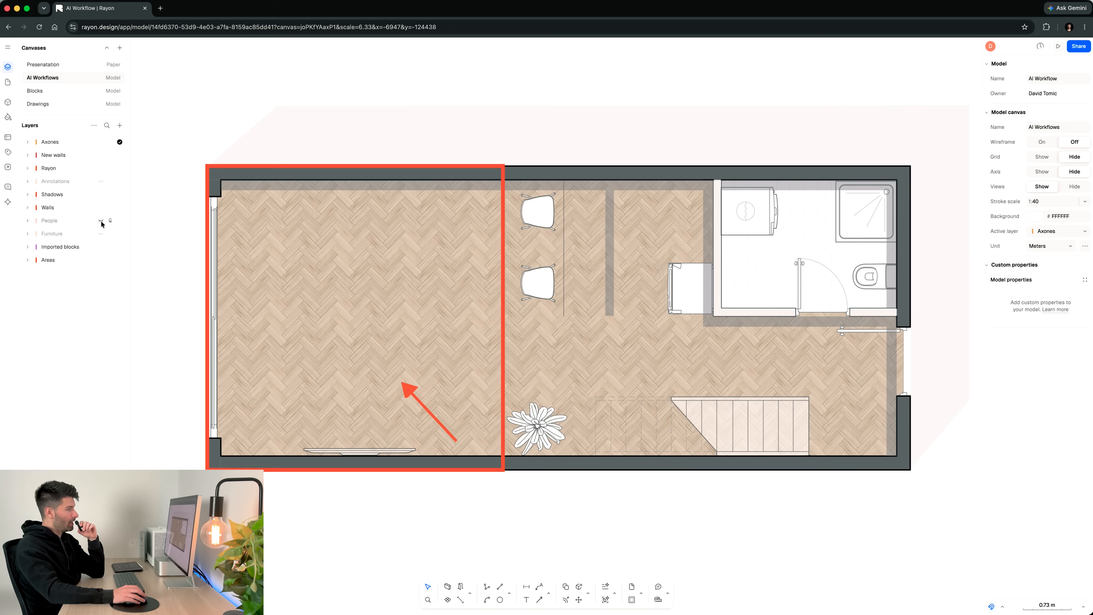
click(101, 197)
click(100, 246)
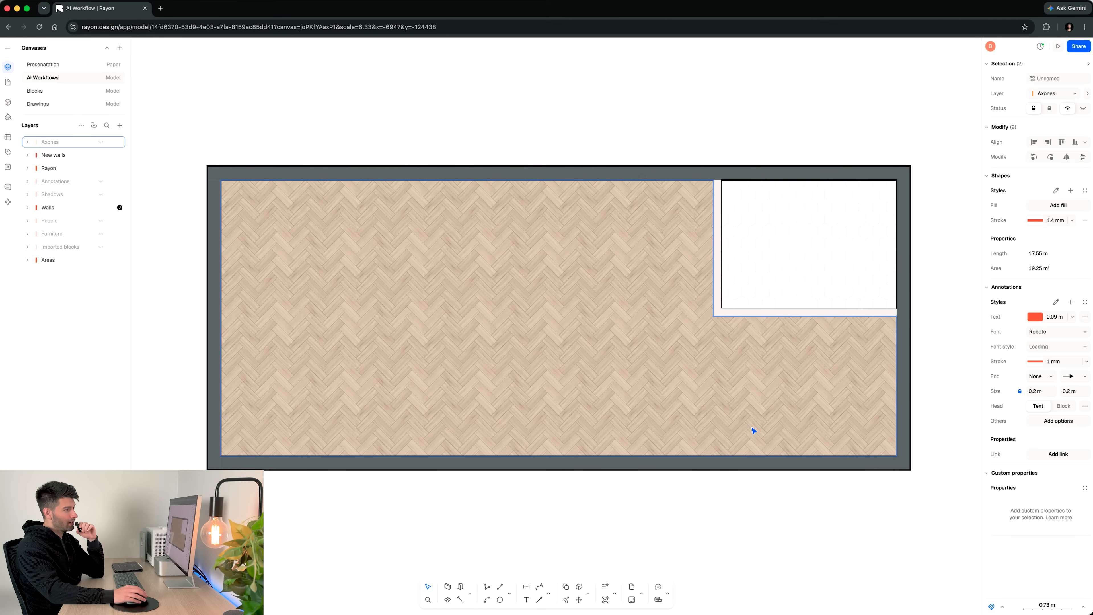
Show the Furniture and Imported blocks layers again on the textured floor plan.
scroll(518, 311, down, 5)
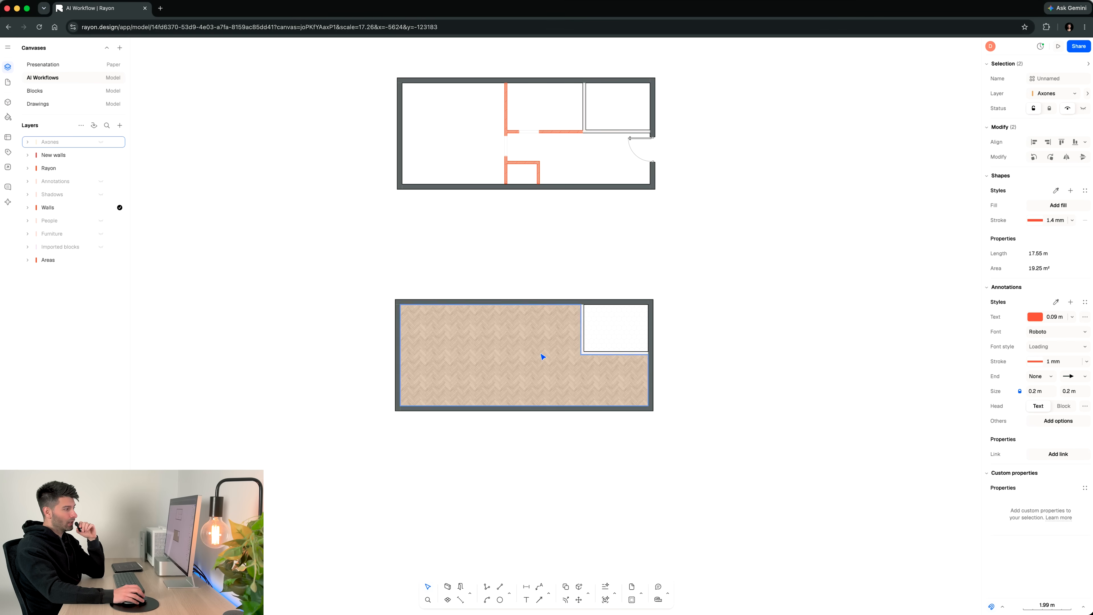
scroll(518, 359, up, 3)
scroll(518, 359, up, 2)
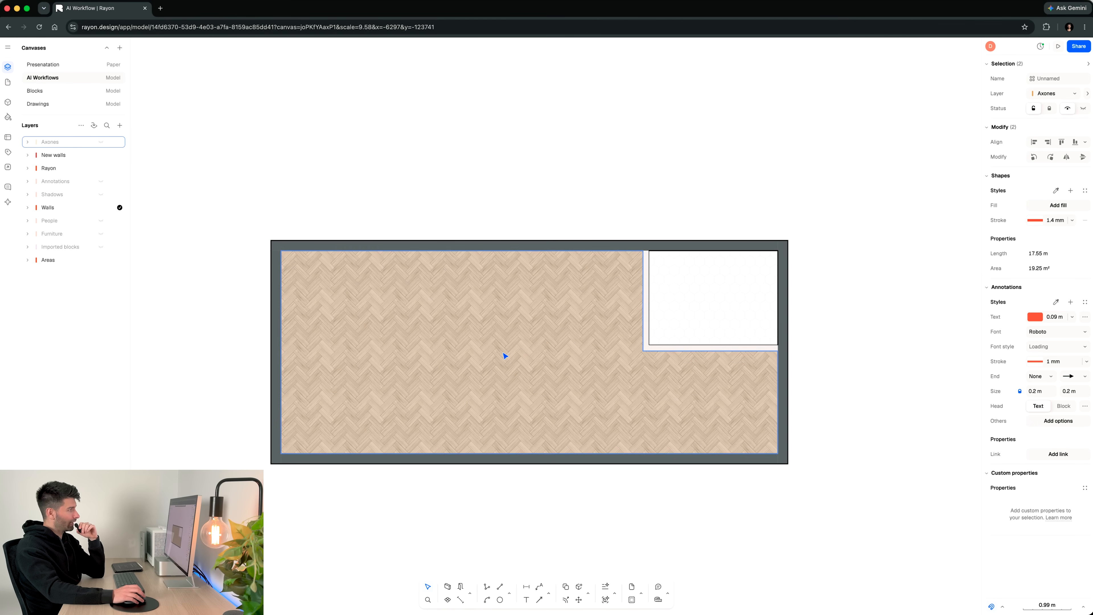
click(101, 234)
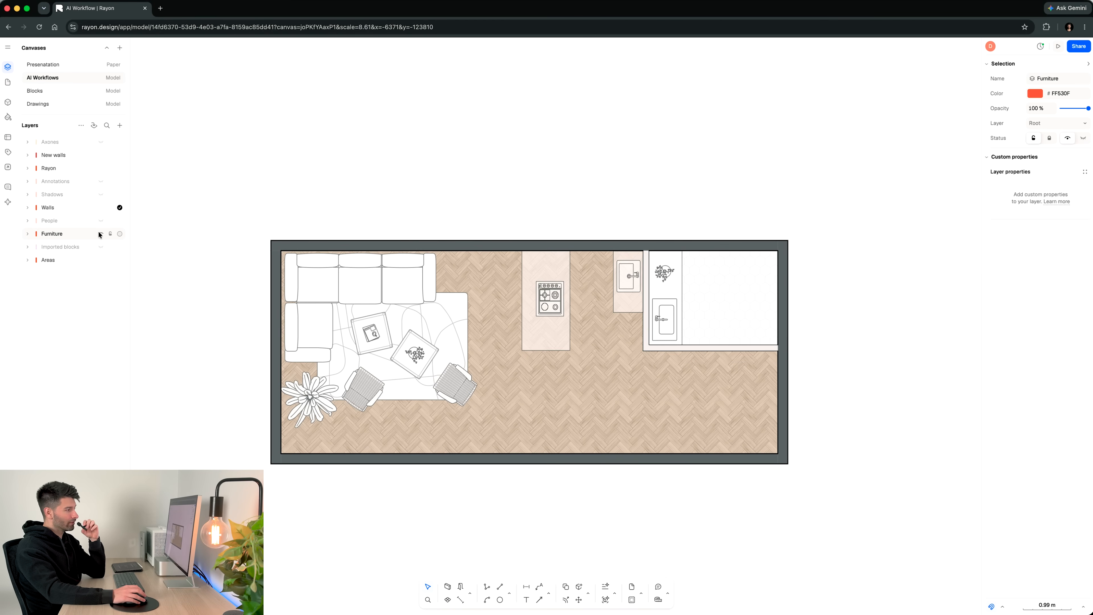
click(100, 246)
scroll(510, 388, up, 1)
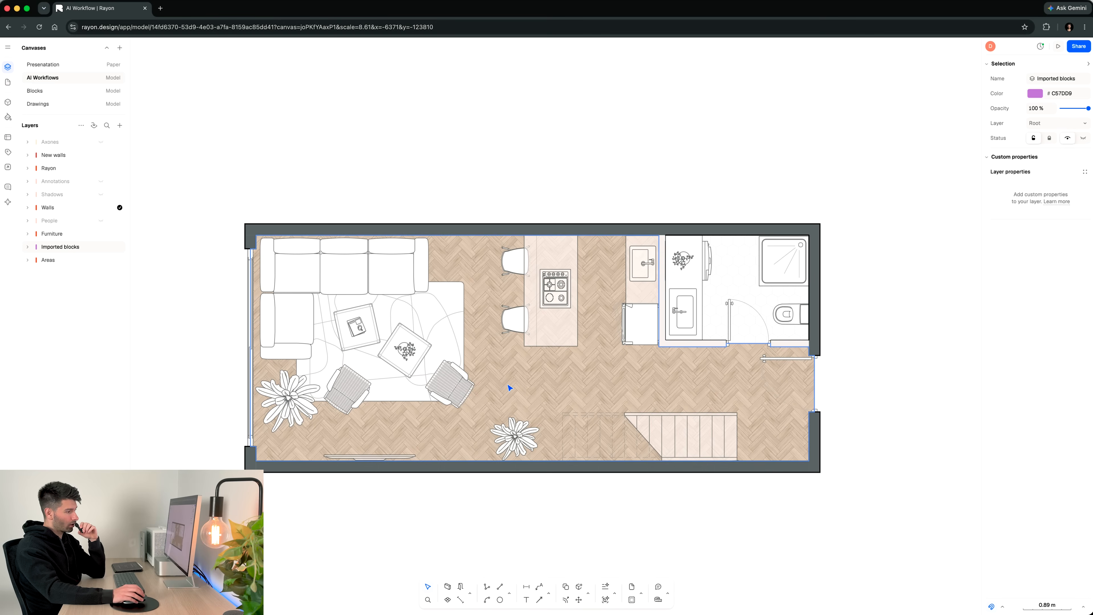
scroll(509, 388, up, 1)
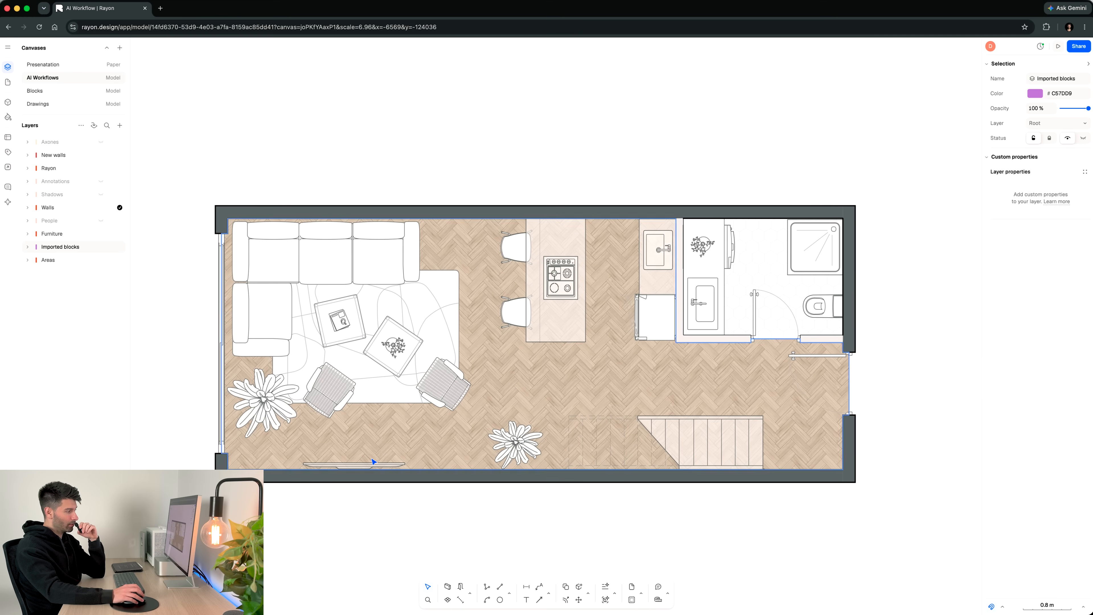
Examine the individual furniture objects by selecting the lounge set, kitchen island, cooktop, chairs, sink and the unit below it in turn.
click(344, 368)
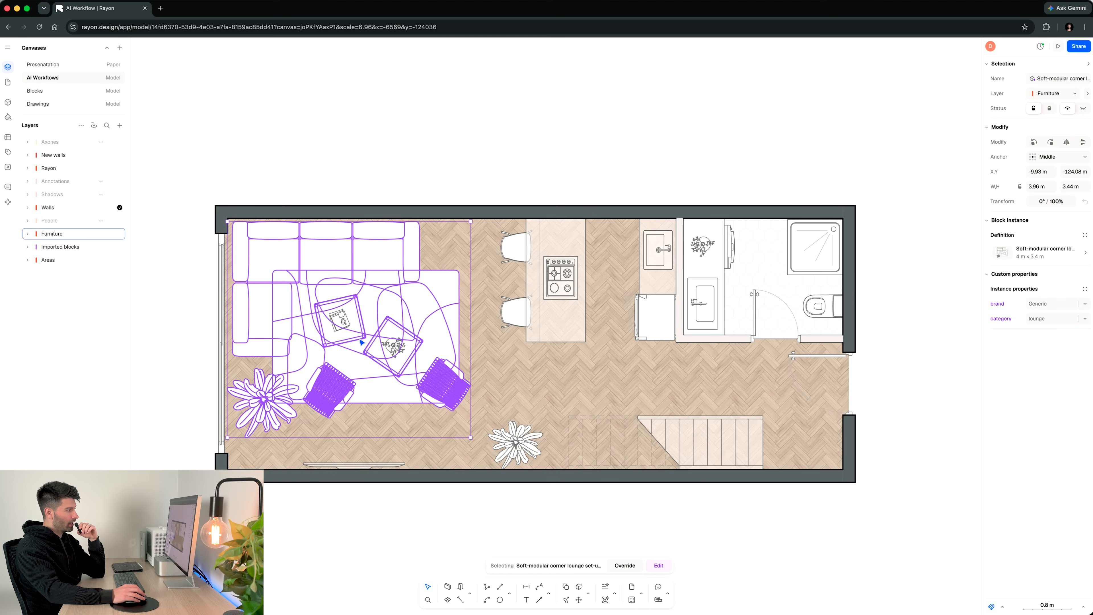
click(534, 298)
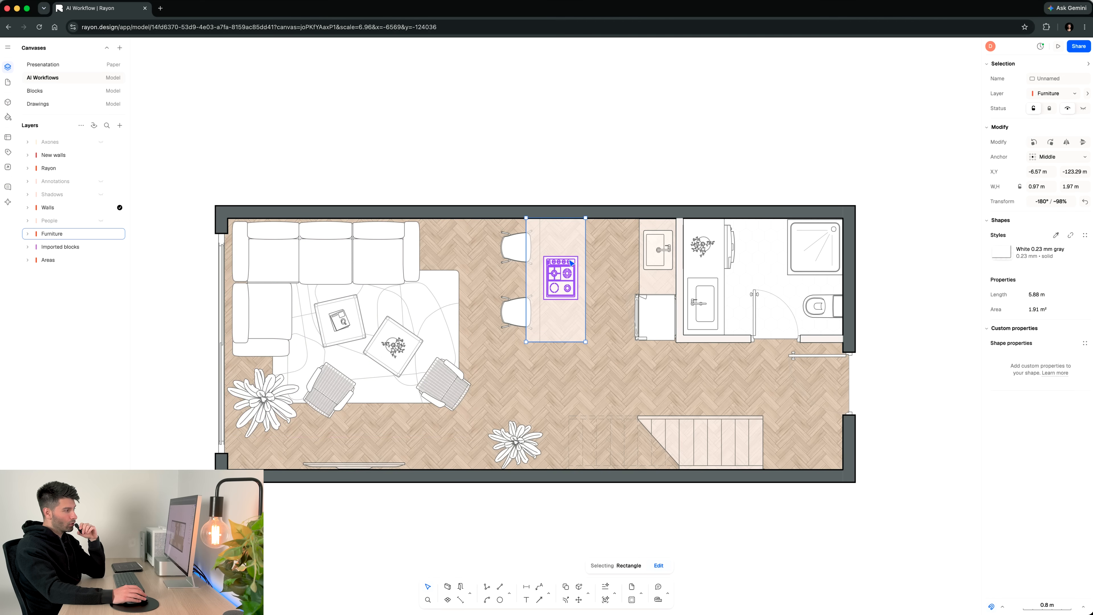
click(570, 266)
click(577, 251)
click(518, 249)
click(519, 308)
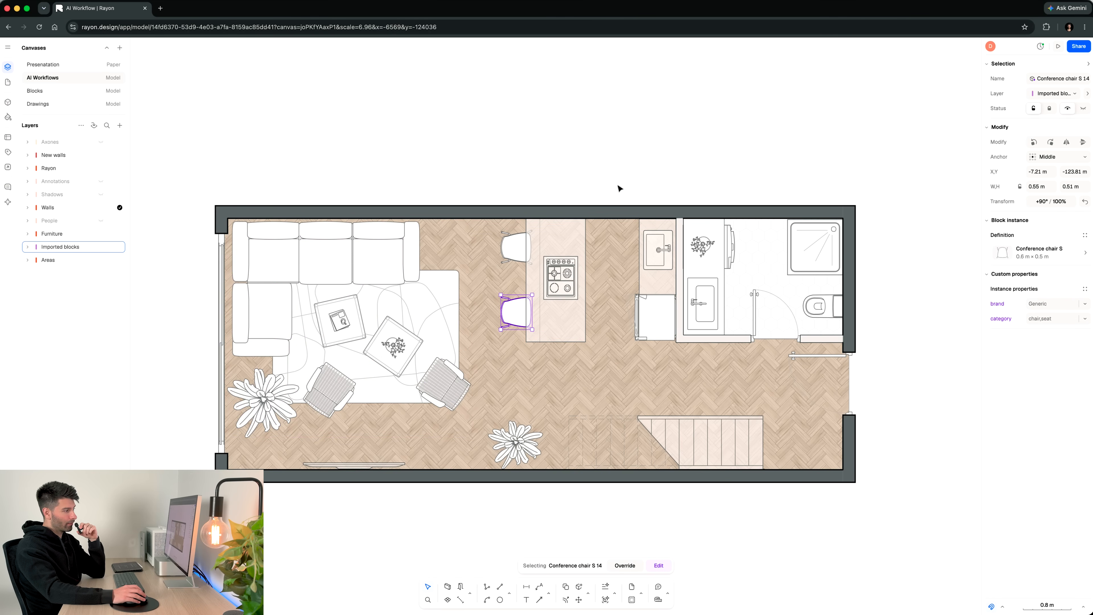
click(659, 250)
click(653, 312)
click(654, 282)
click(609, 184)
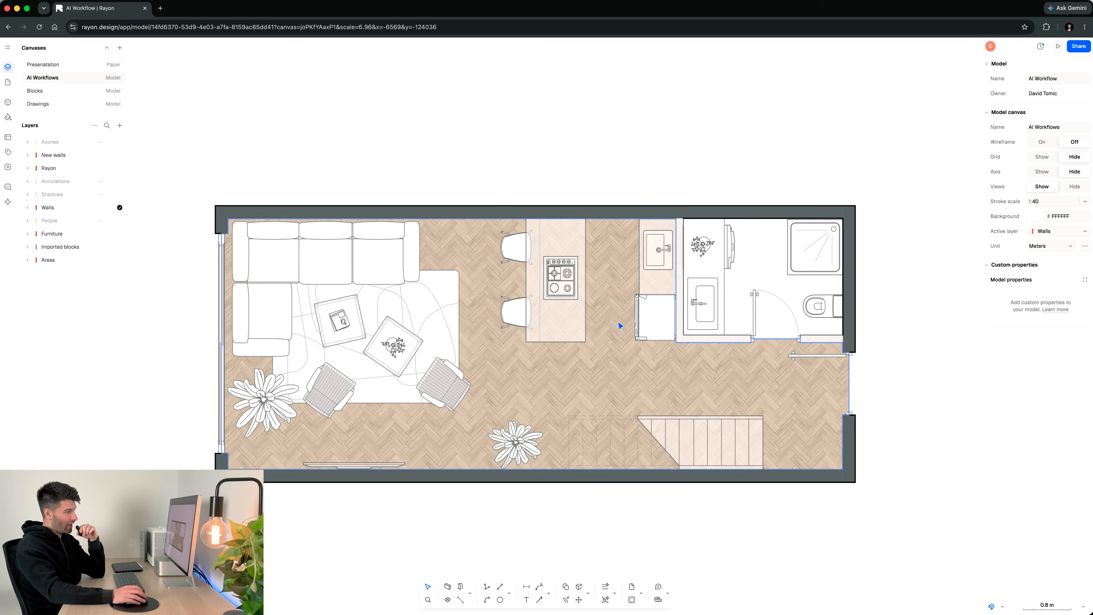
Turn the Furniture and Imported blocks layers off and back on to compare the bare and furnished plan.
click(101, 234)
click(102, 246)
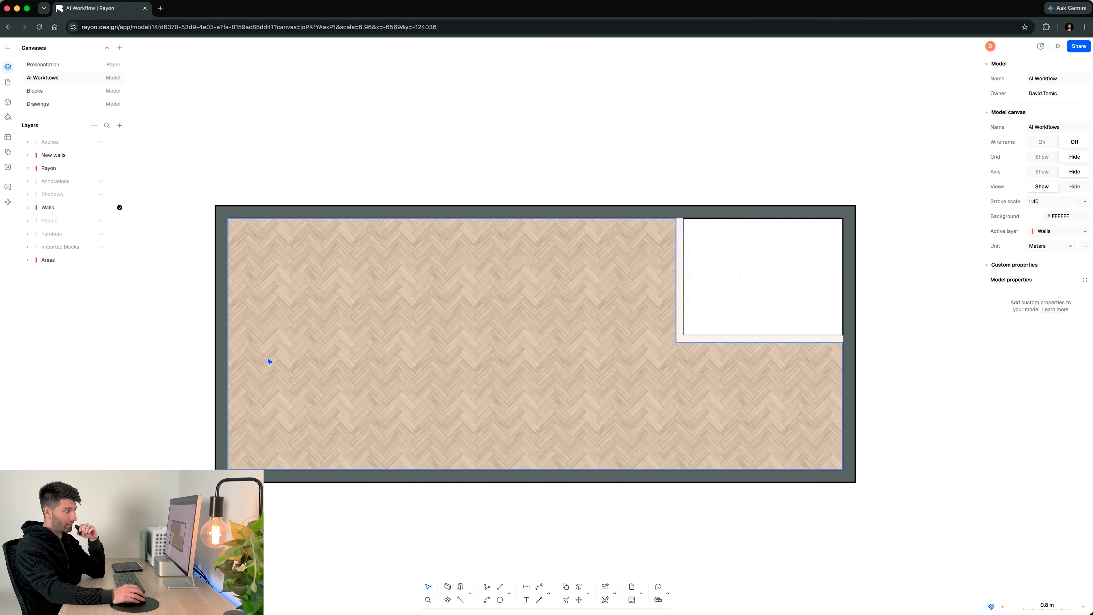
click(102, 247)
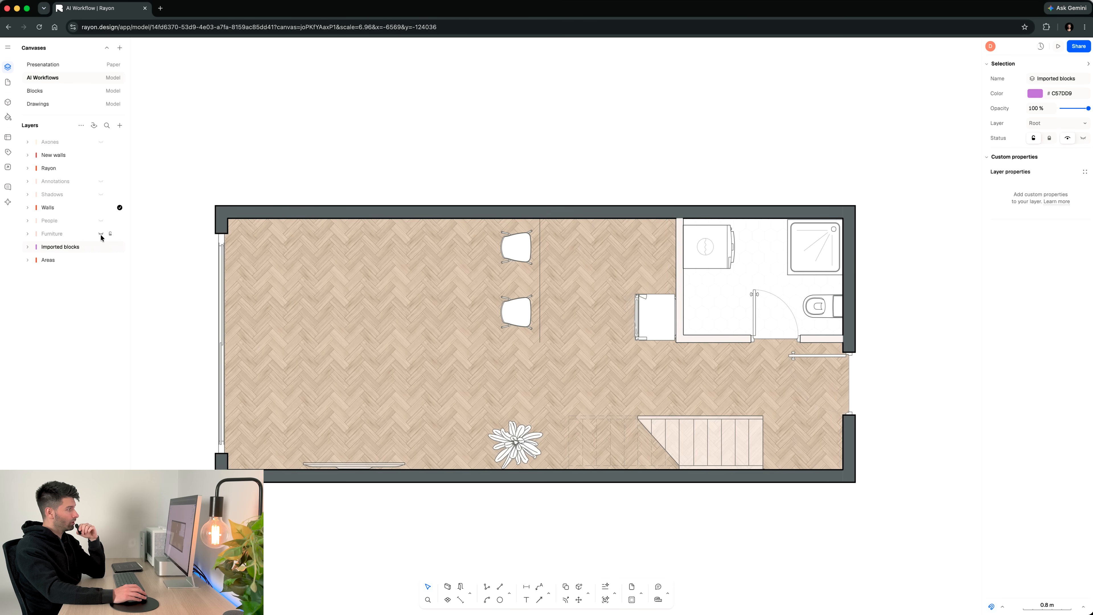
click(101, 234)
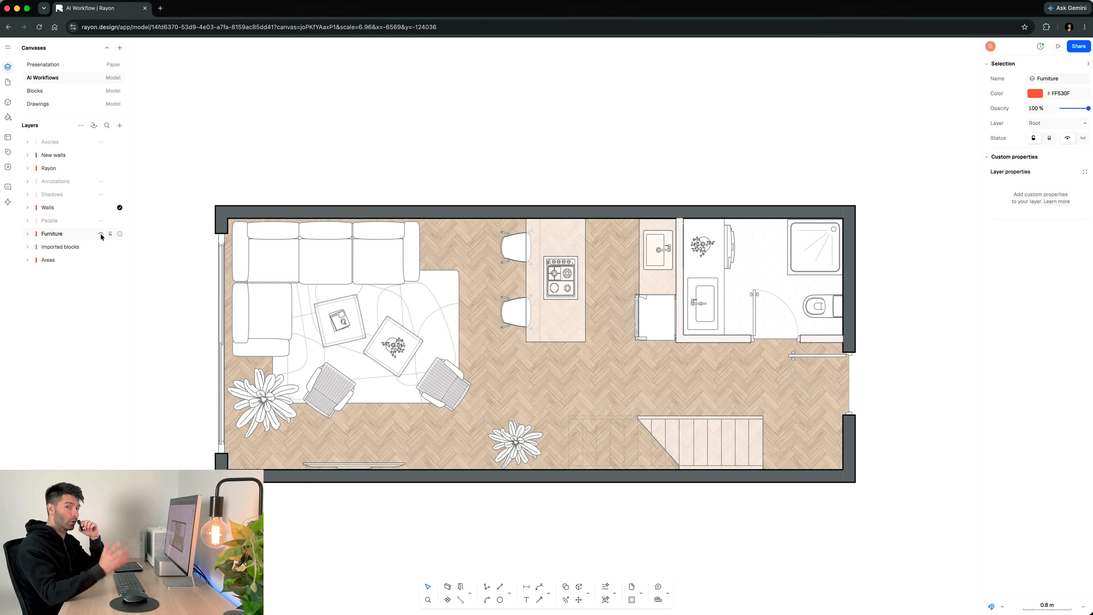
Show the People and Shadows layers on the furnished floor plan.
click(101, 221)
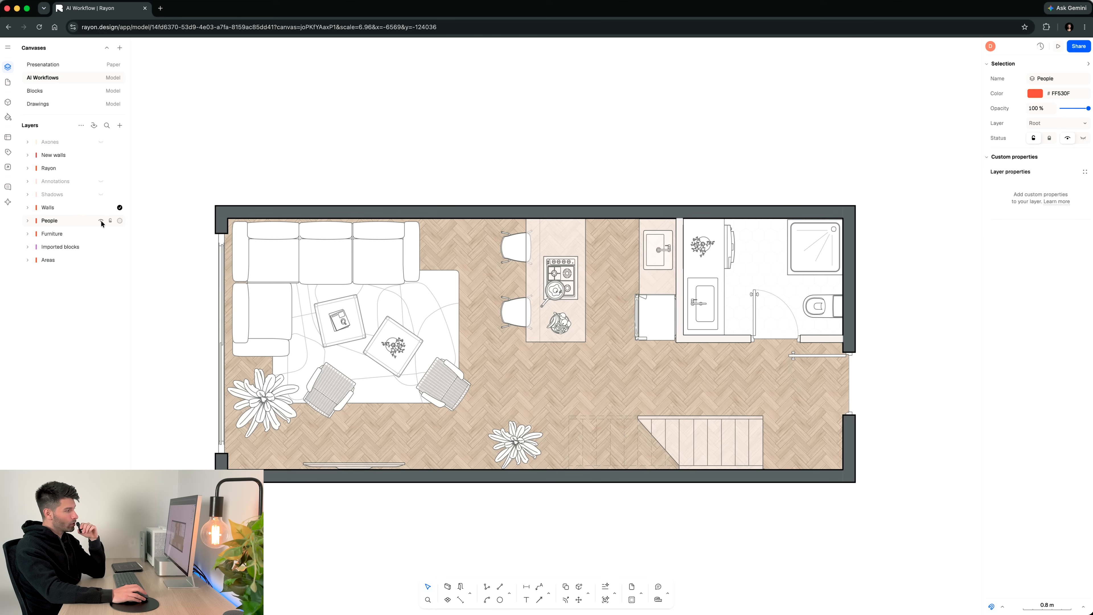
click(101, 195)
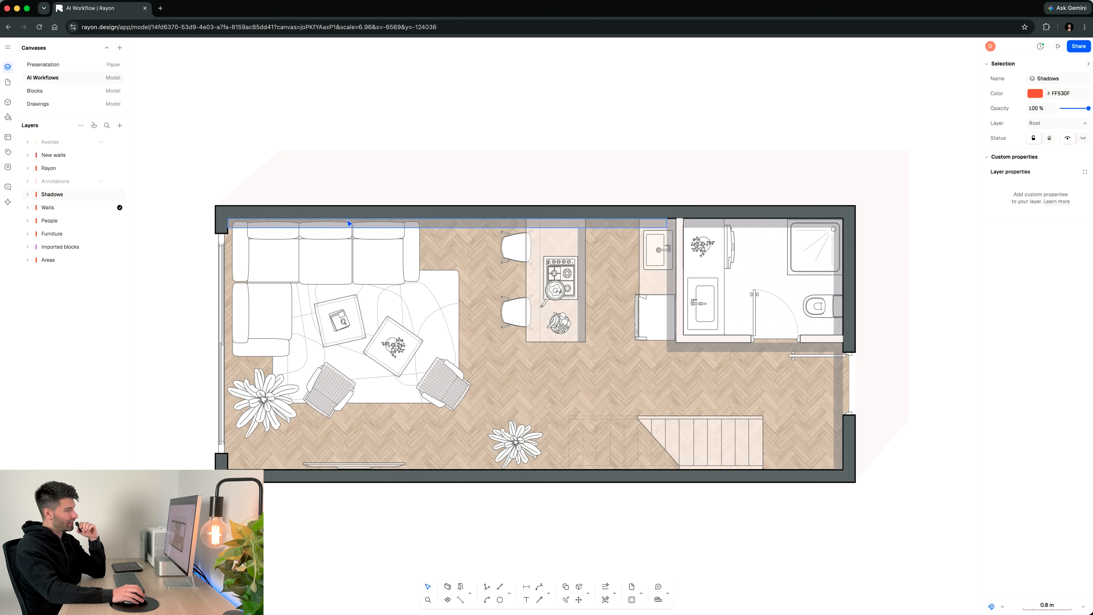
Browse the list of Rayon block libraries available for insertion.
click(7, 102)
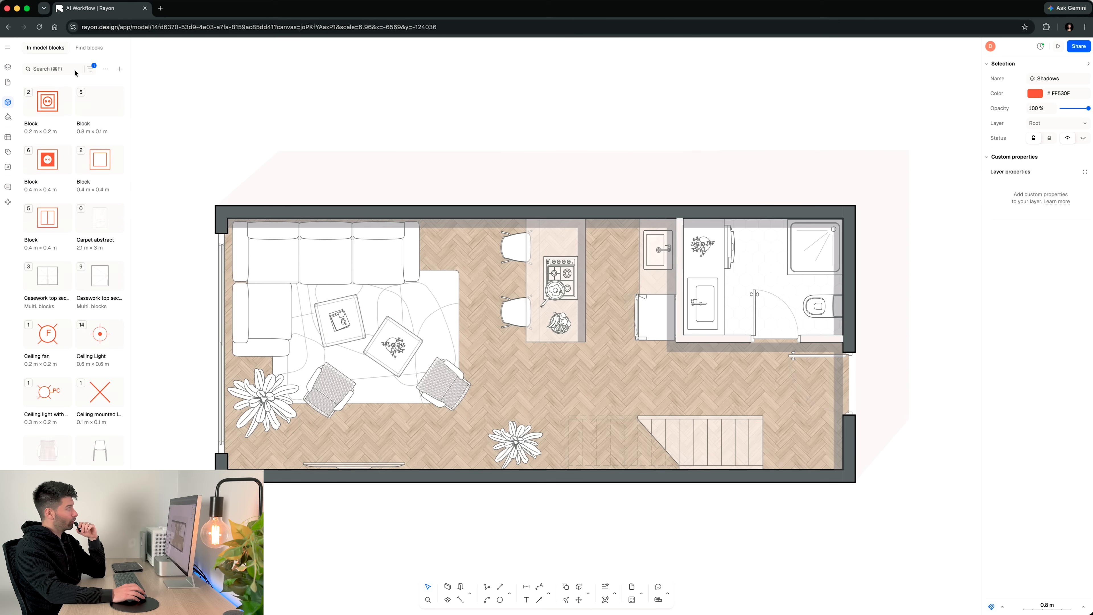
click(89, 47)
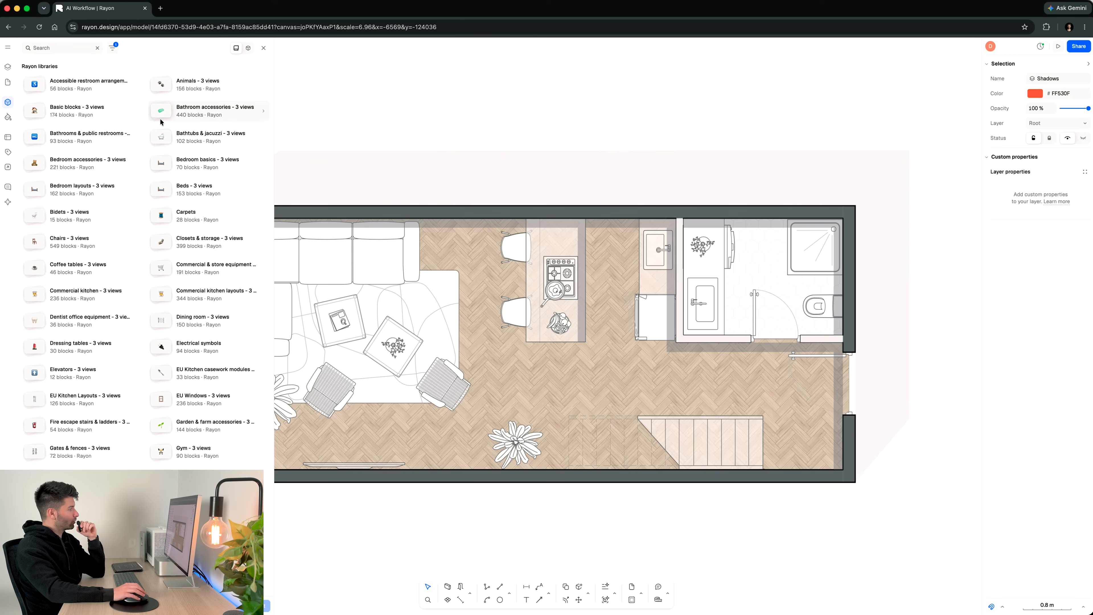
scroll(115, 301, down, 15)
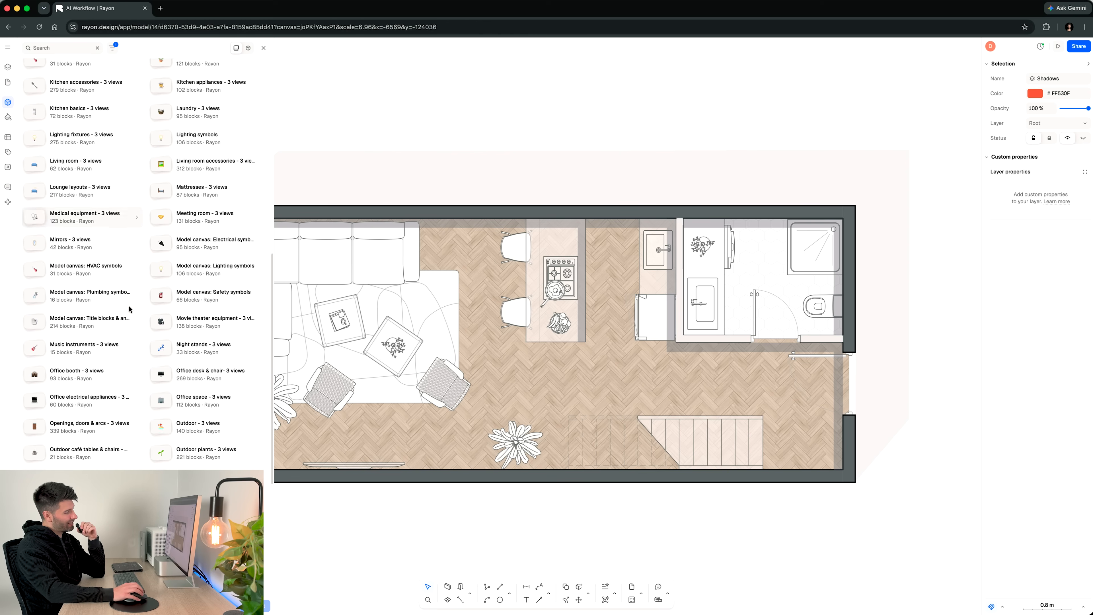
scroll(114, 298, up, 15)
Search the block libraries for "peop" and position the Woman sitting at the table B block in front of the kitchen sink.
click(68, 48)
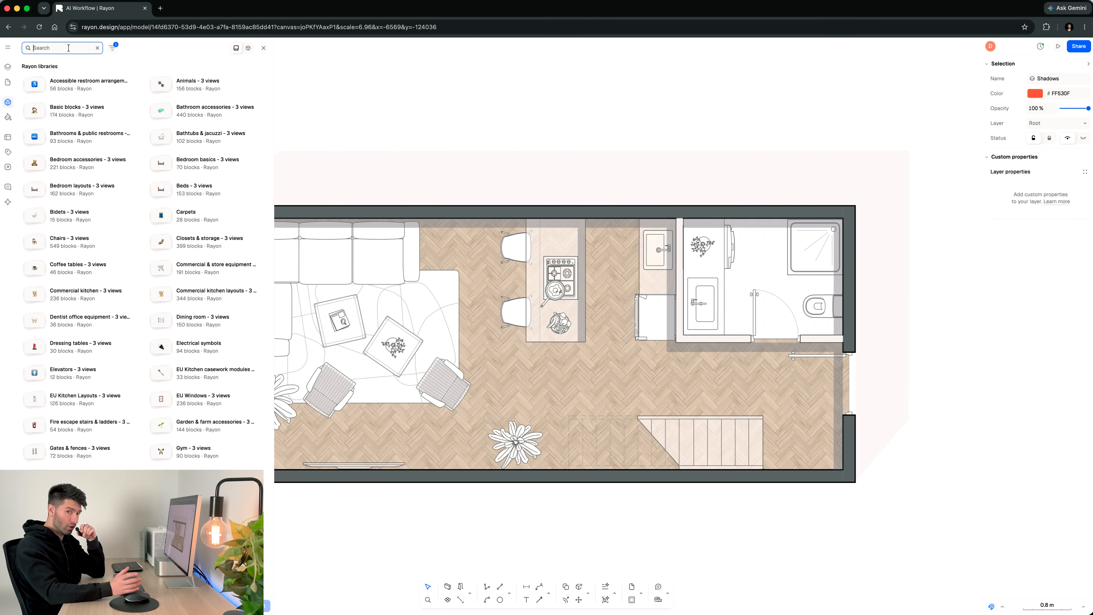
text(peop)
click(77, 82)
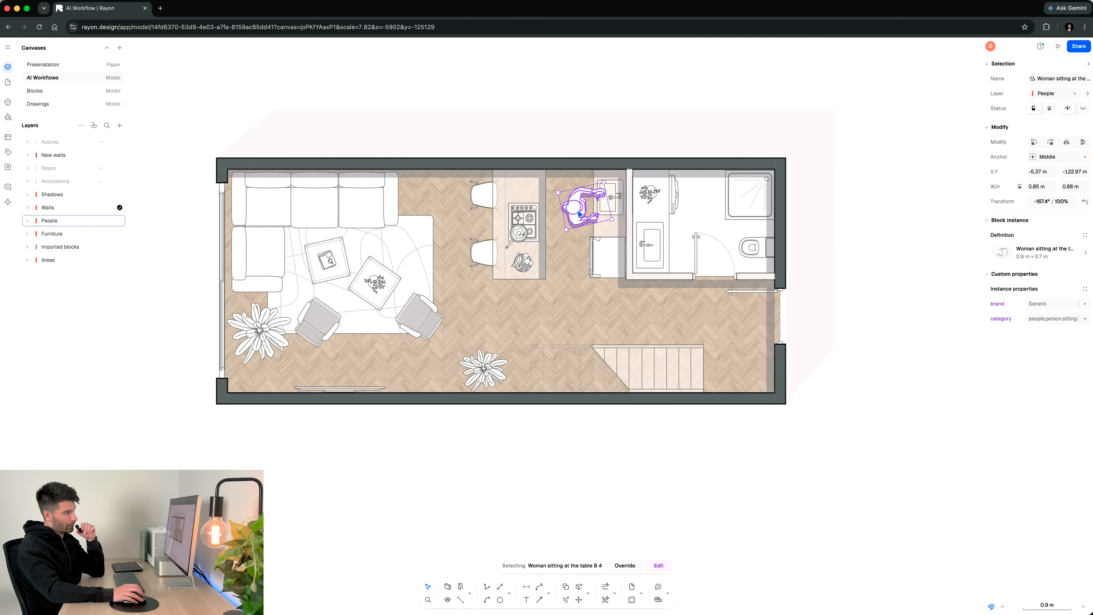
mouse_move(581, 213)
mouse_down()
mouse_move(557, 213)
mouse_move(583, 206)
mouse_up()
click(565, 95)
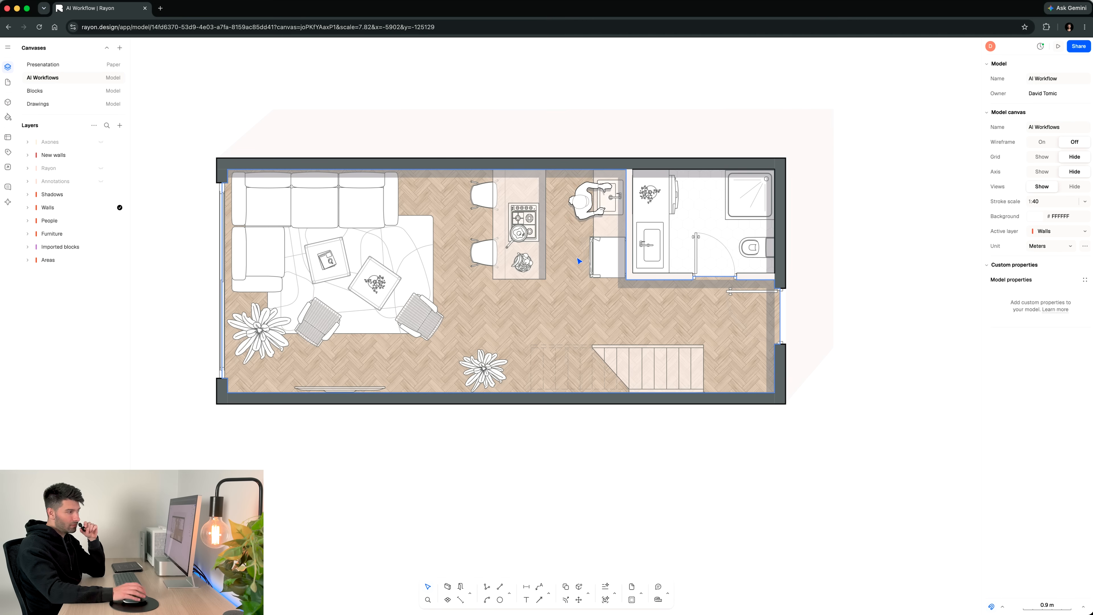
Change the fill colour of the outer walls' Plan 30cm style to solid black.
scroll(577, 207, up, 5)
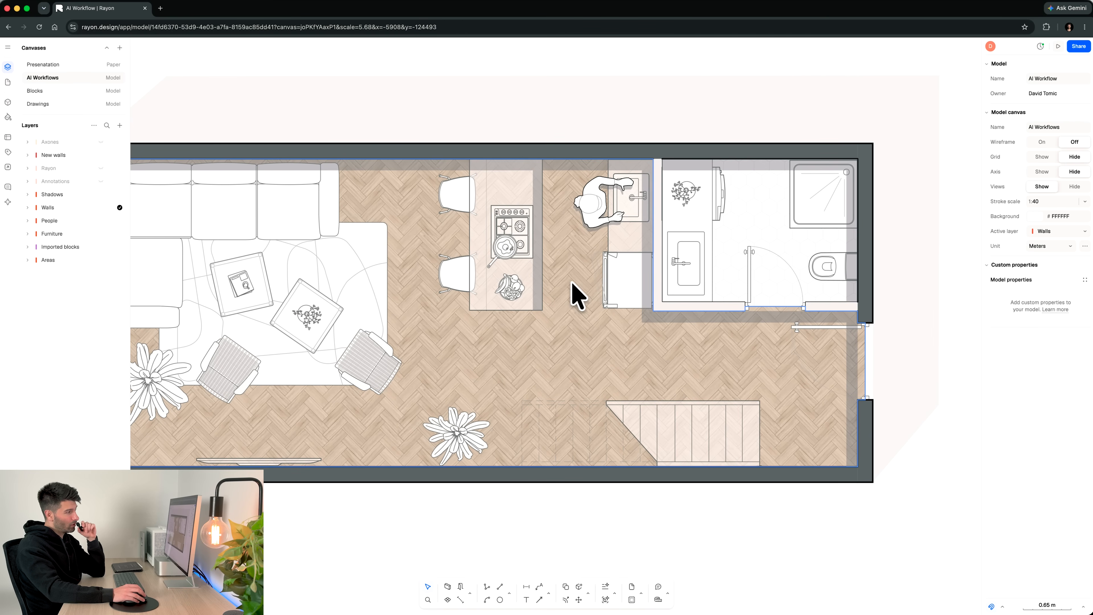
scroll(573, 286, down, 3)
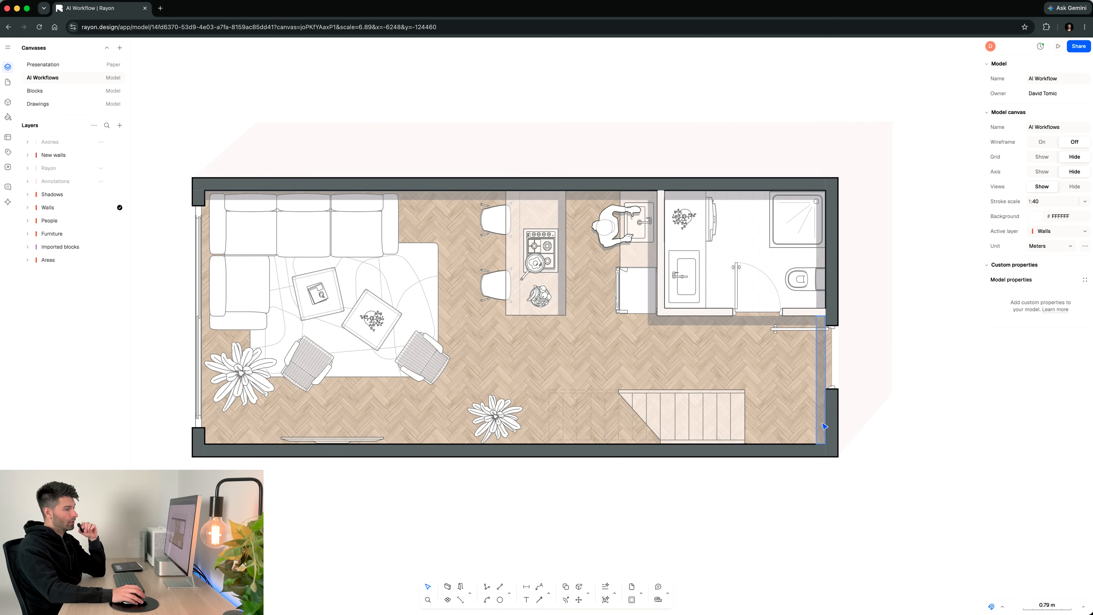
click(830, 419)
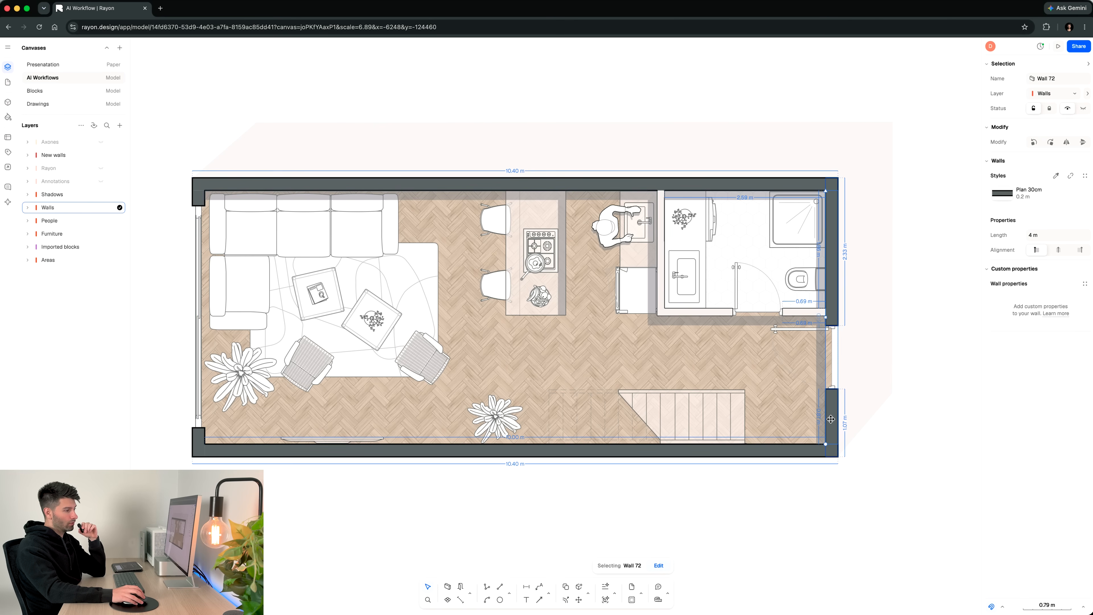
click(1001, 194)
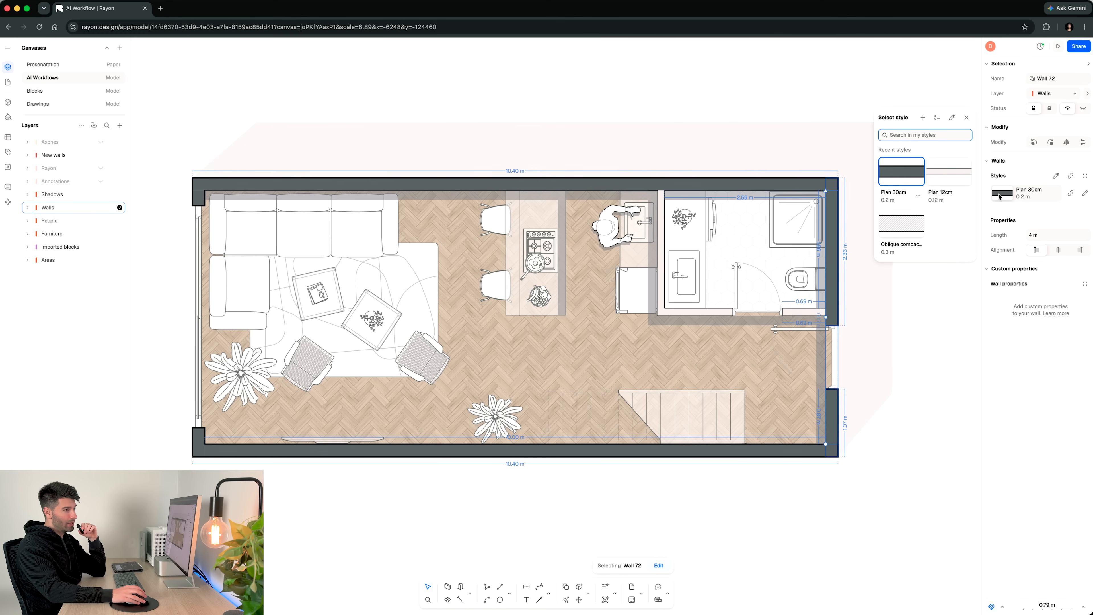
click(1073, 195)
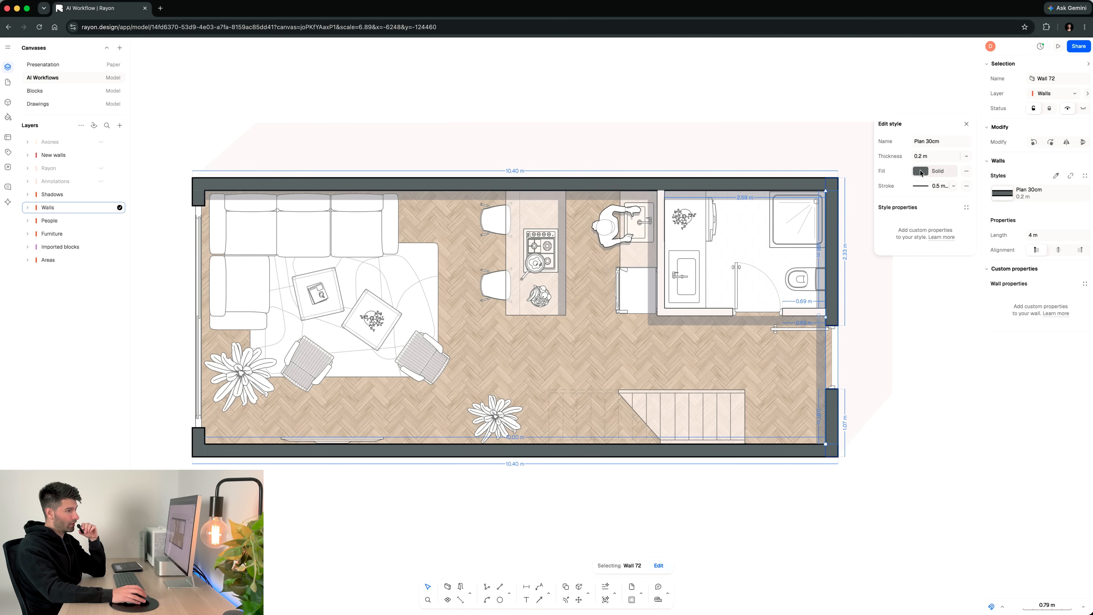
click(921, 172)
drag(889, 188, 880, 201)
click(946, 308)
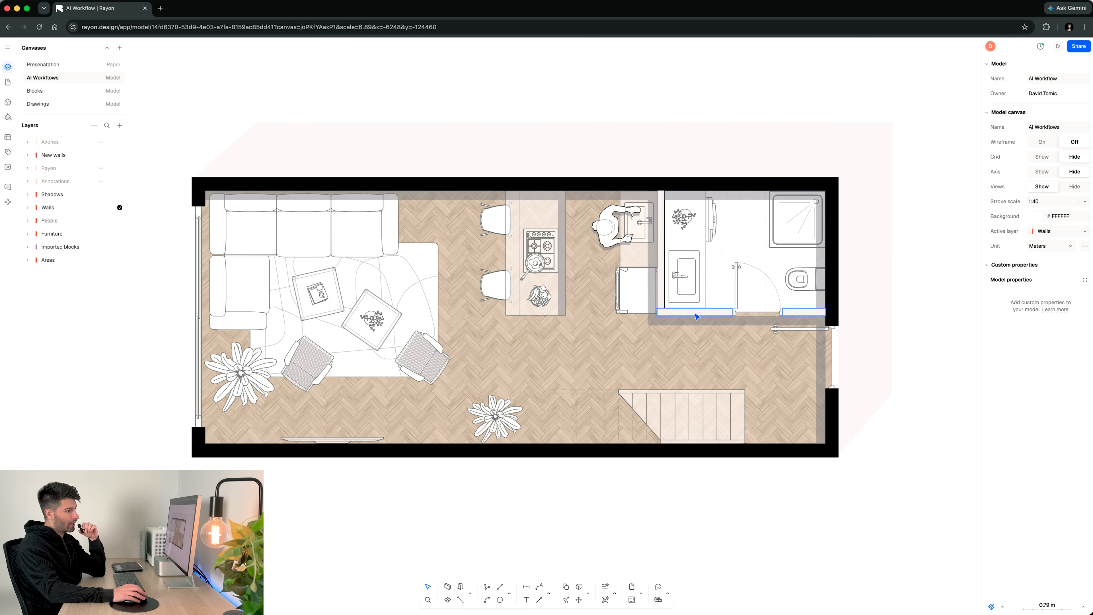
Set the fill of the bathroom walls' Plan 12cm style to black (000000) at 100% opacity.
click(662, 282)
click(664, 283)
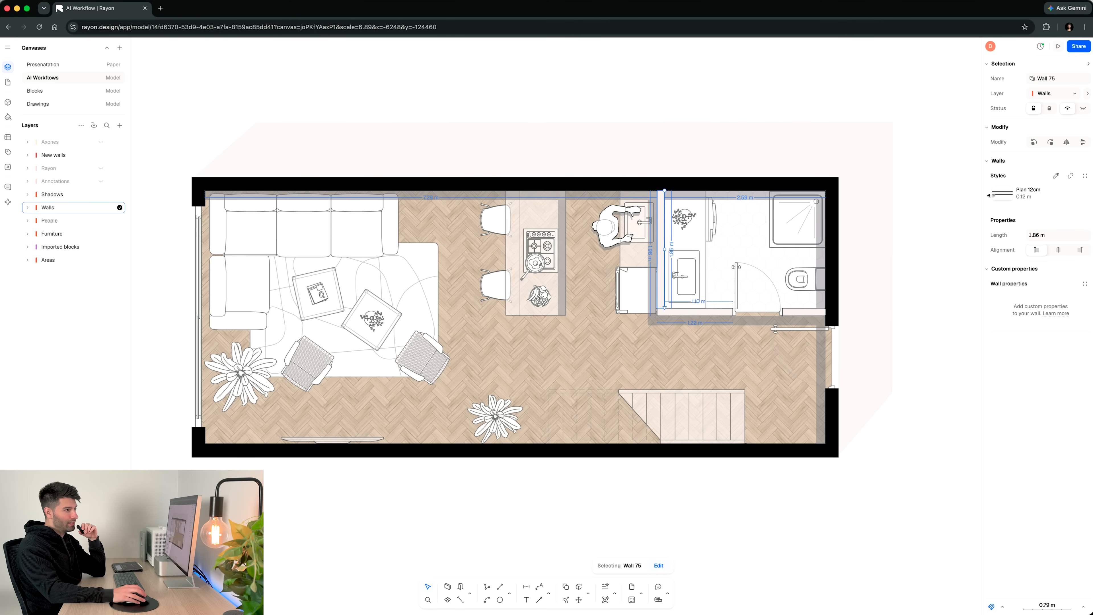
click(1002, 193)
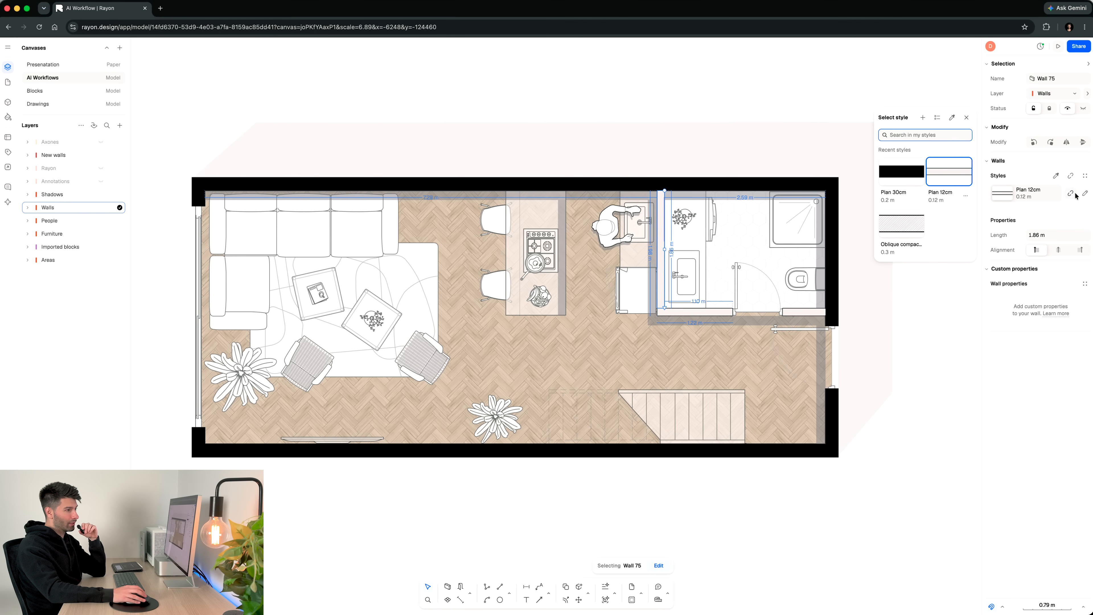
click(1084, 194)
click(927, 173)
click(863, 223)
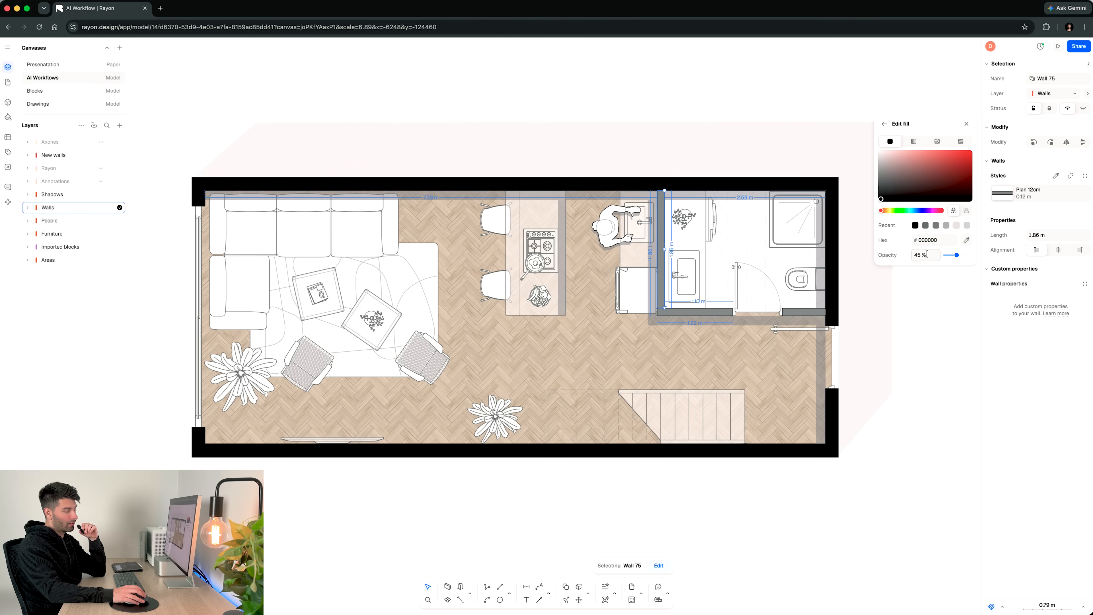
drag(955, 257, 970, 267)
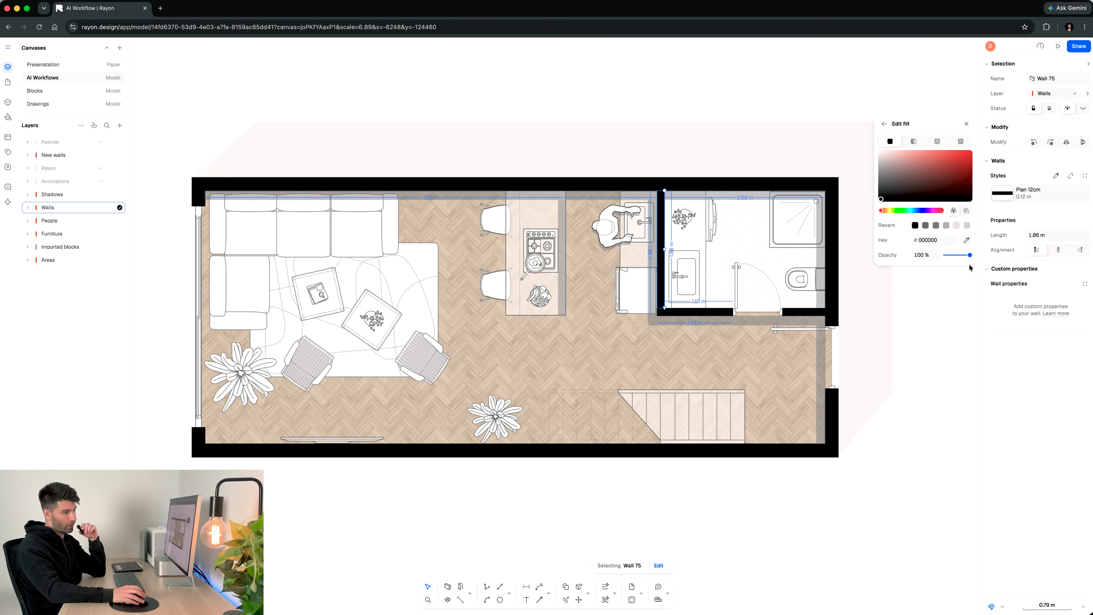
click(951, 328)
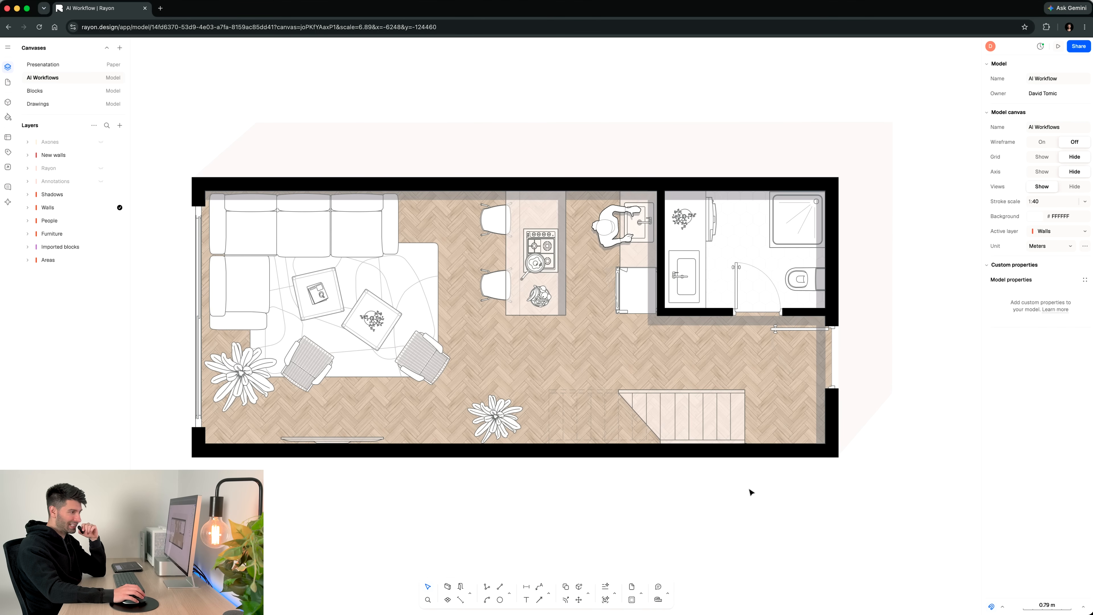
Hide the Shadows layer, briefly show the Annotations layer over the plan, and hide Annotations and Axones.
click(102, 194)
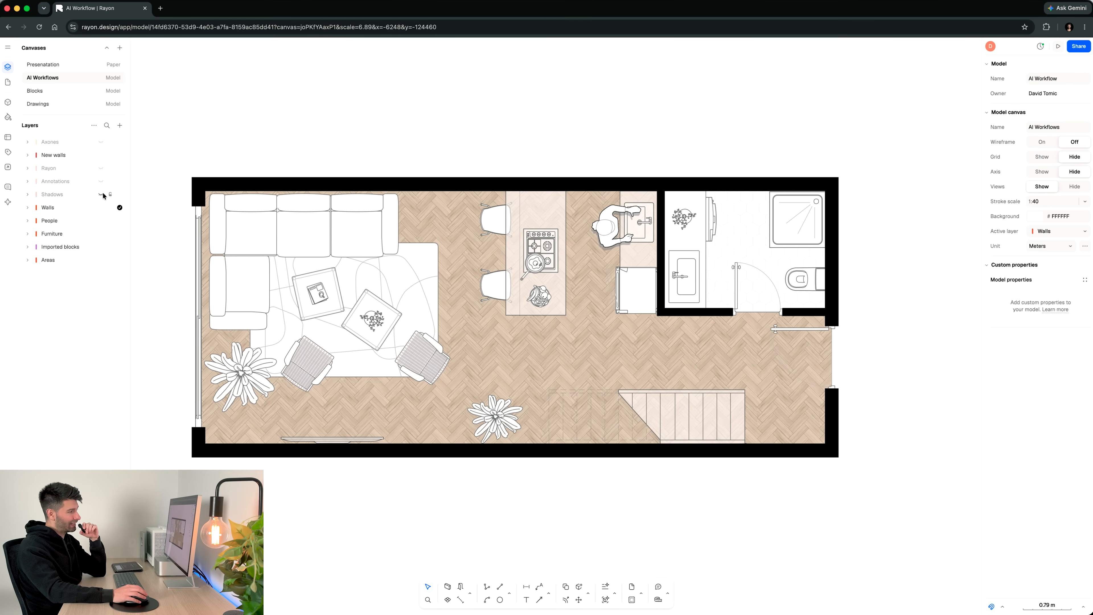
click(100, 181)
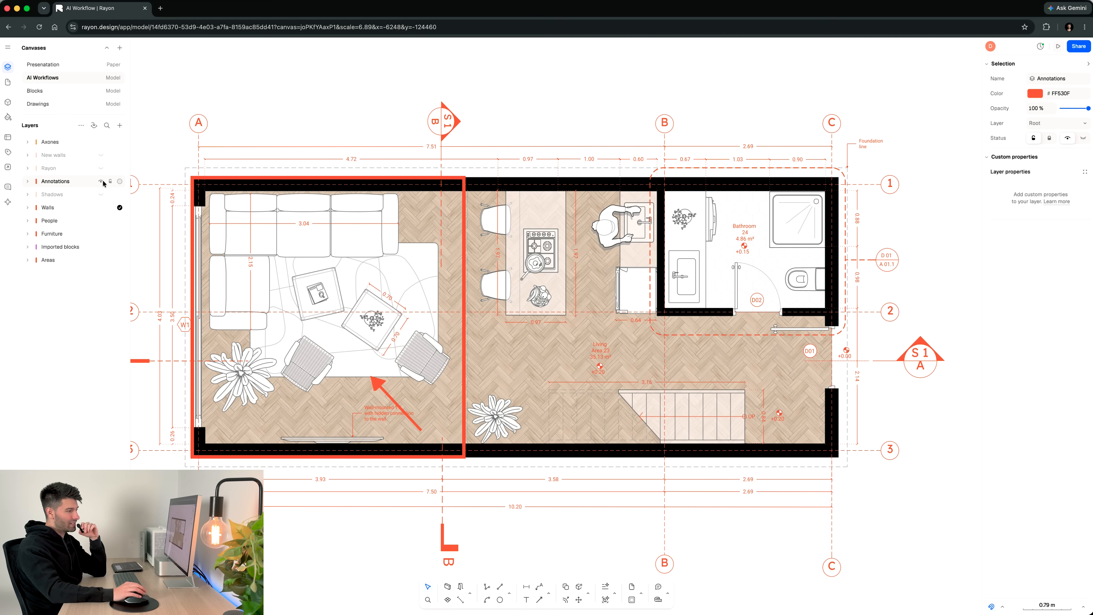
click(101, 181)
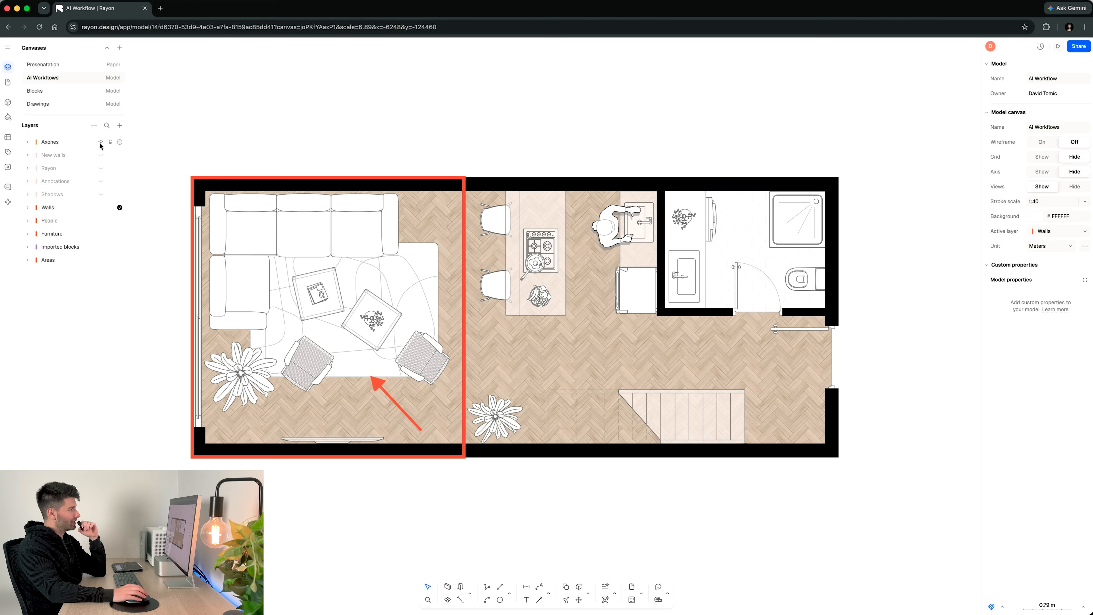
click(101, 143)
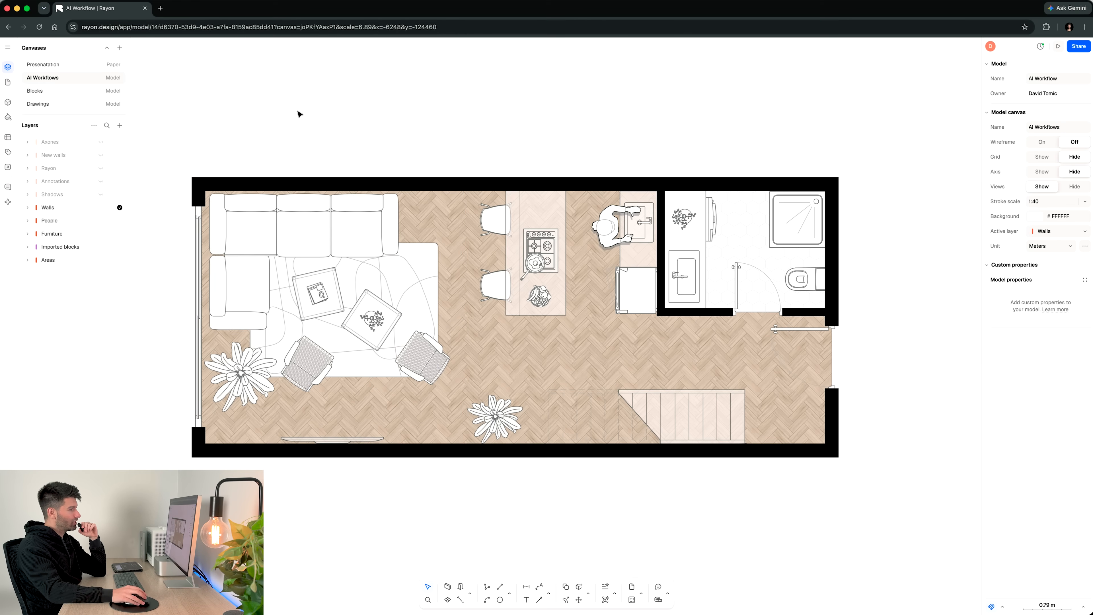
Generate an AI axonometry from a rectangular area framing the whole furnished floor plan, without additional instructions.
scroll(365, 161, left, 2)
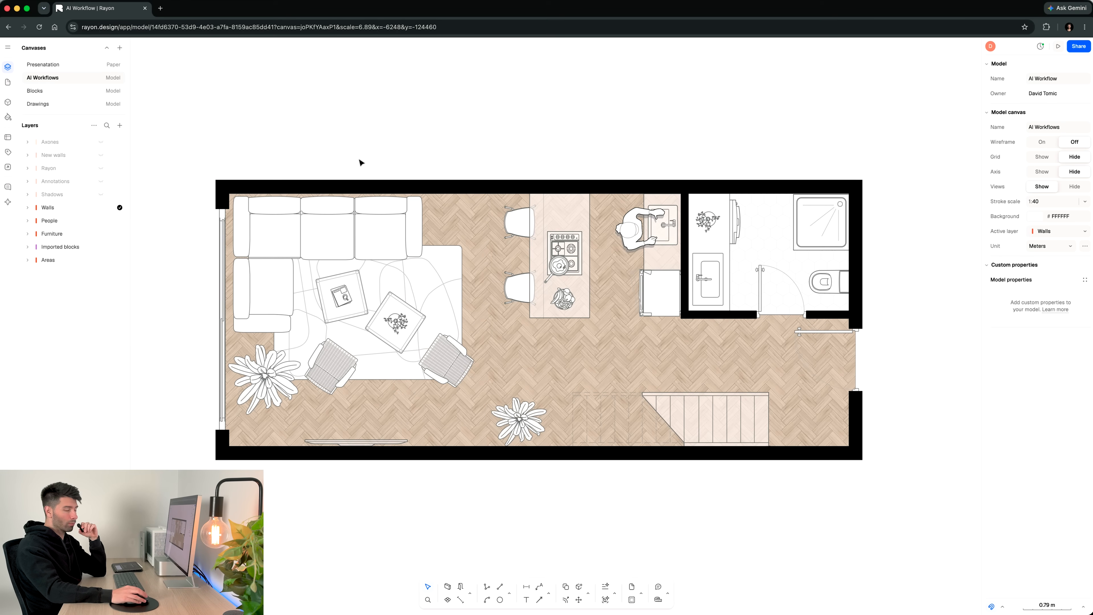
ctrl+scroll(360, 162, down, 2)
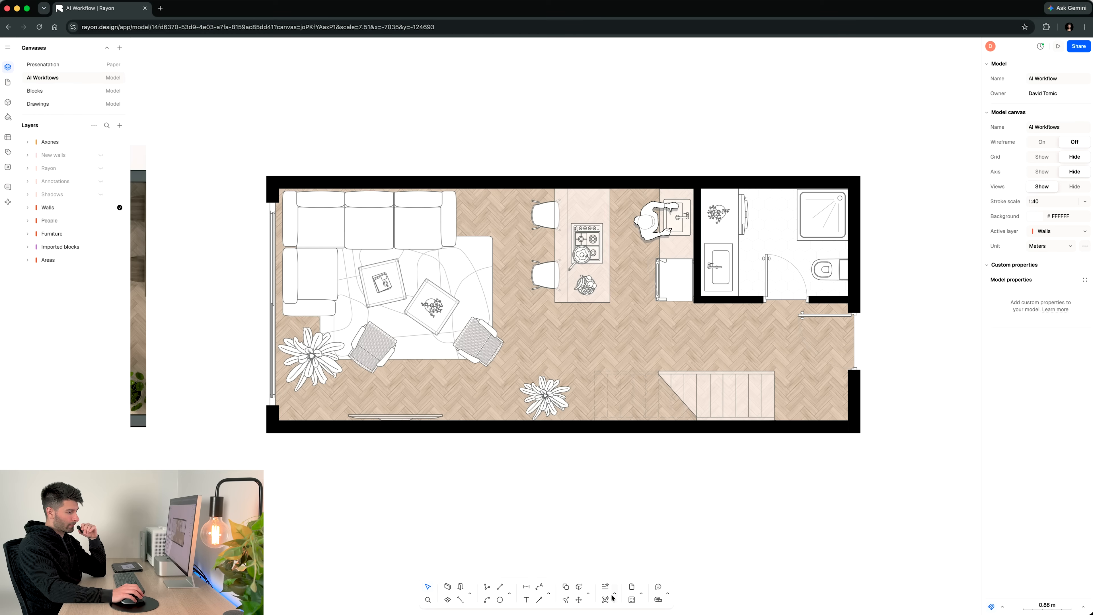
click(614, 596)
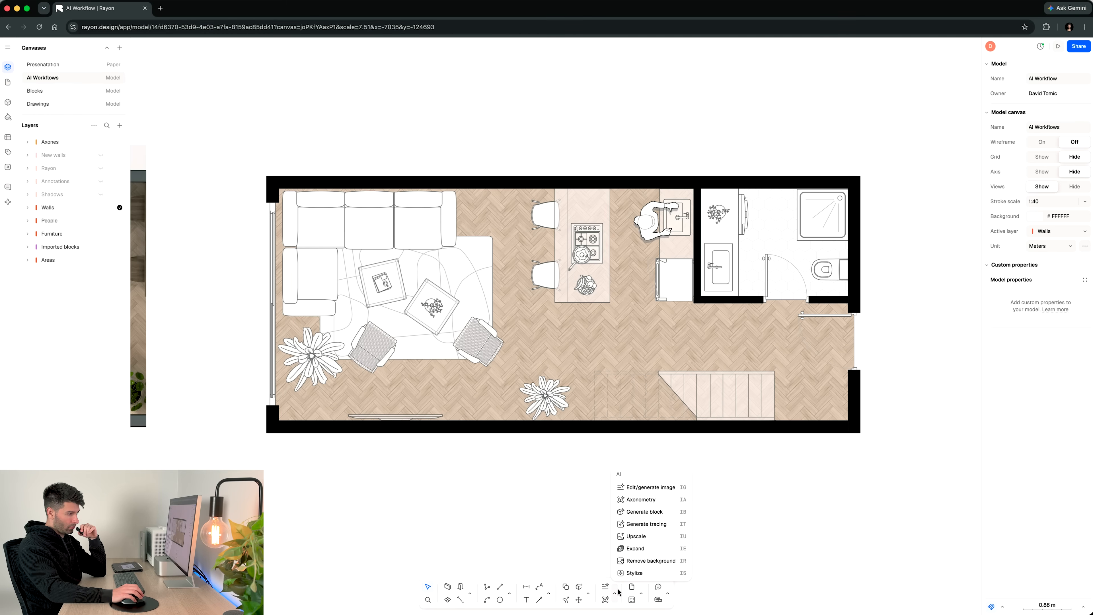
click(656, 500)
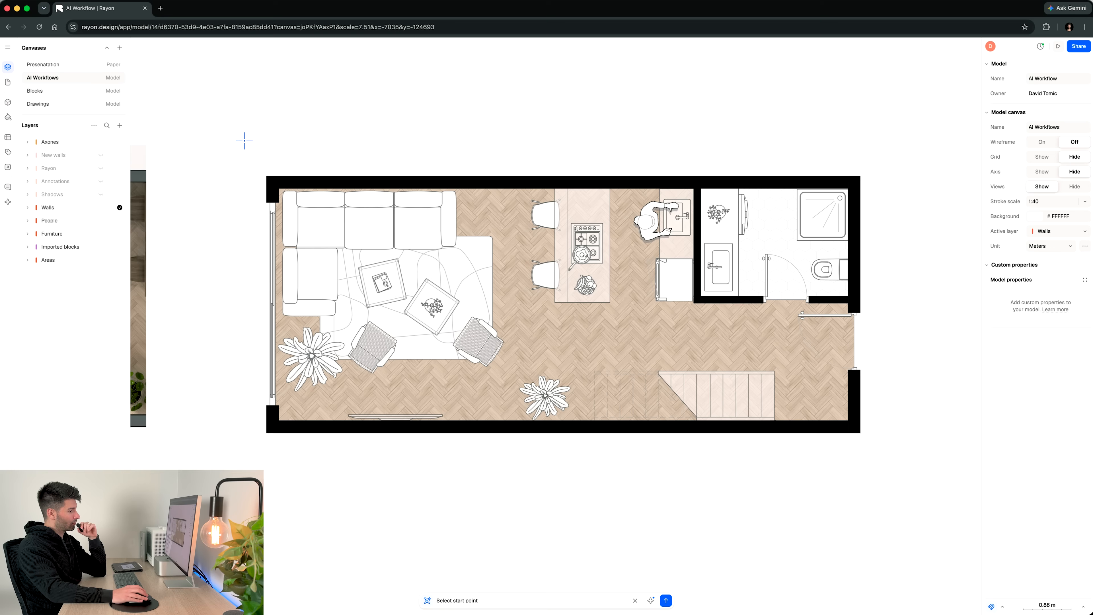
click(245, 143)
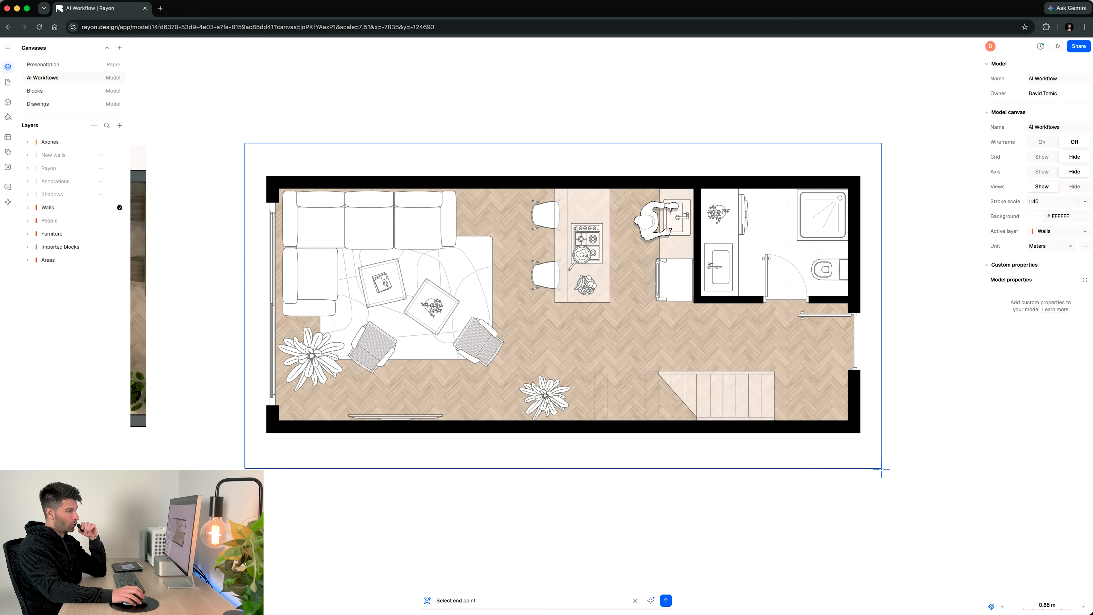
click(883, 469)
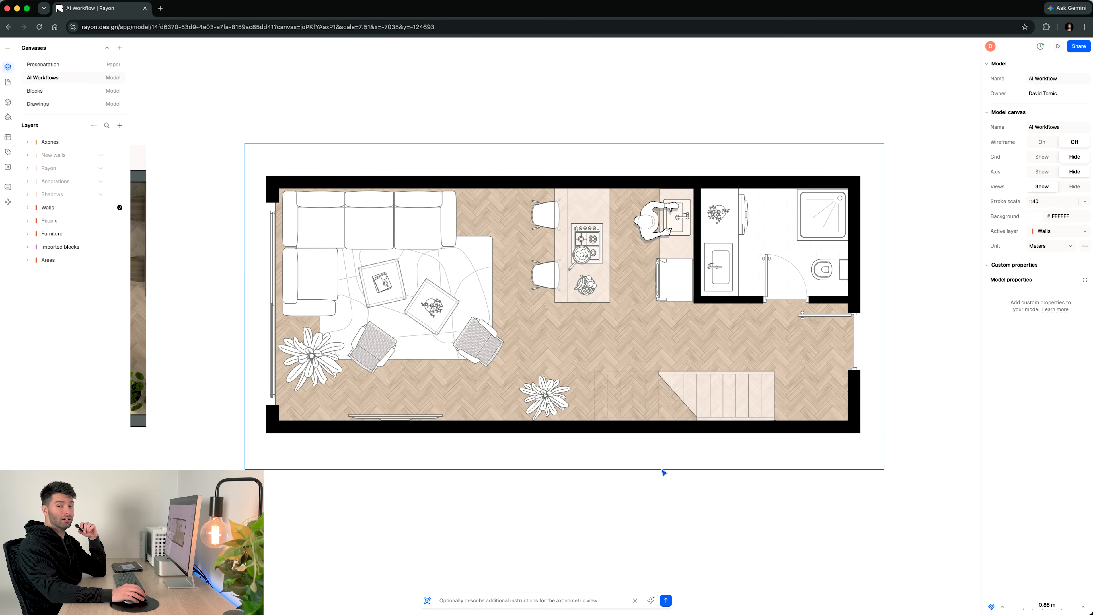
click(666, 601)
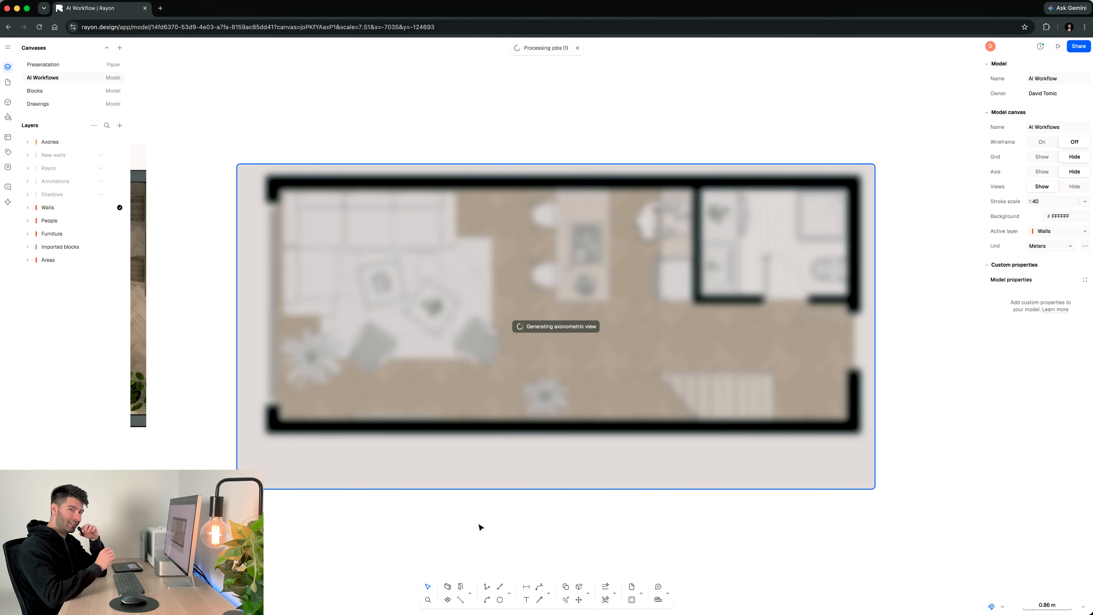
Examine the unfurnished floor plan above the furnished one, including the properties of its upper outer wall.
scroll(434, 147, down, 1)
middle_drag(434, 144, 404, 188)
scroll(404, 188, down, 1)
scroll(404, 191, down, 1)
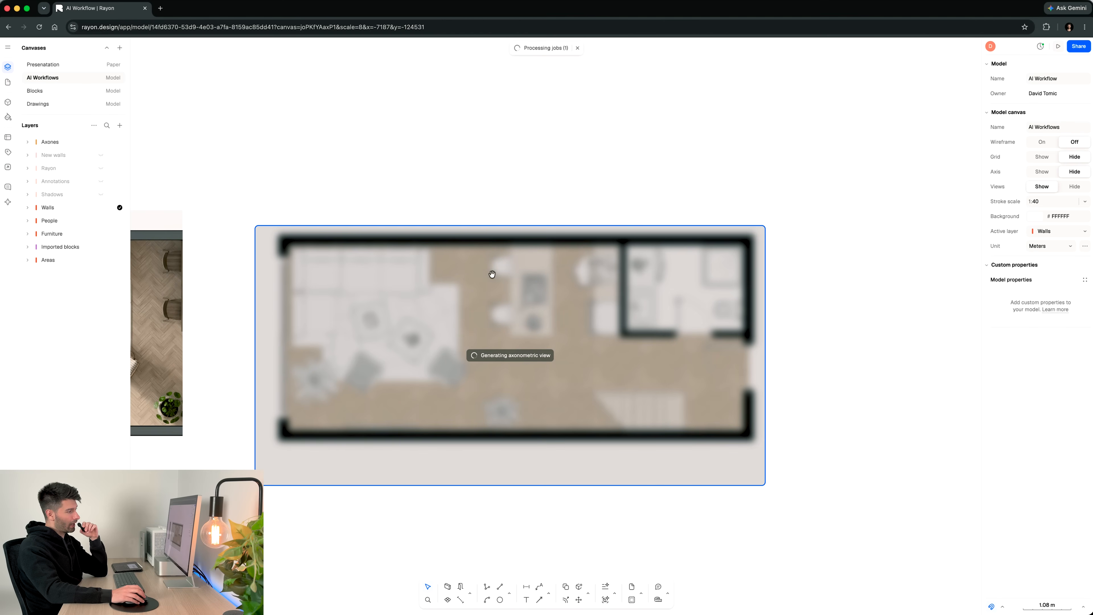
middle_drag(469, 177, 482, 438)
middle_drag(494, 342, 491, 443)
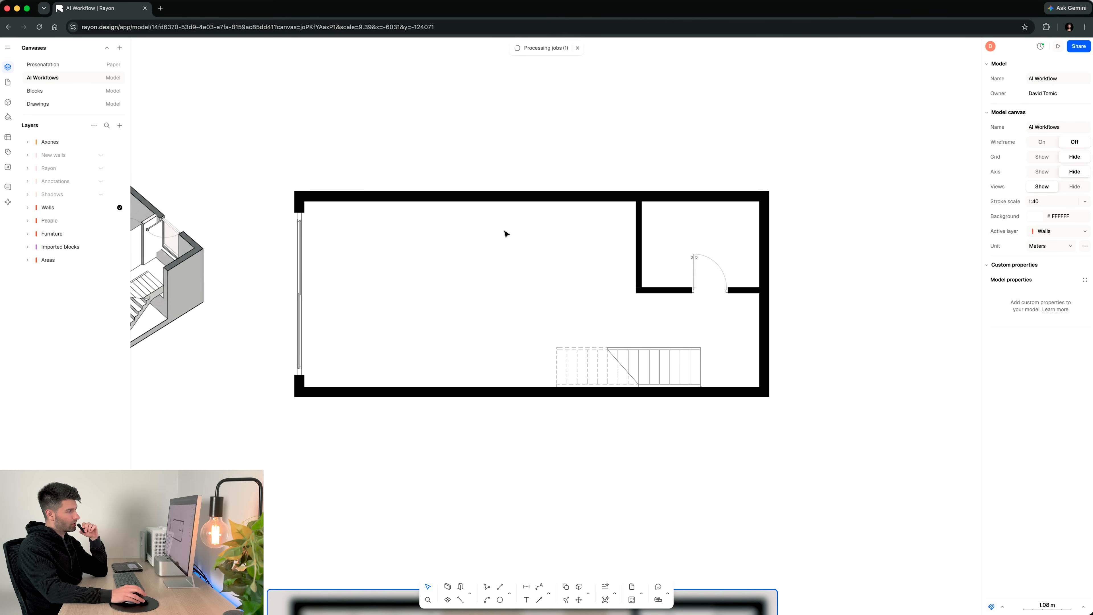
click(521, 197)
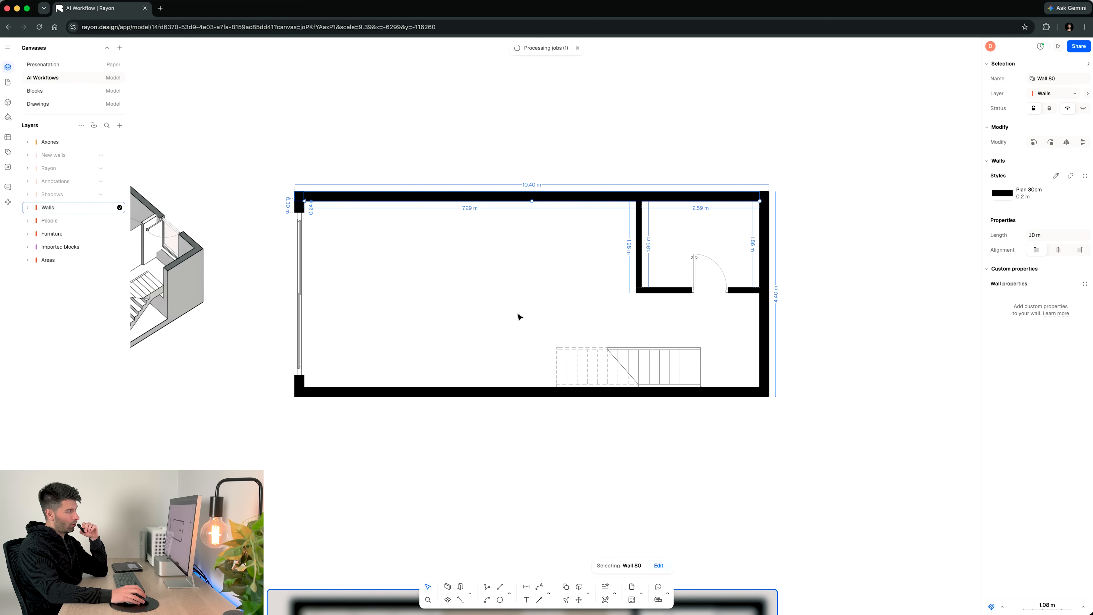
click(629, 361)
click(618, 416)
middle_drag(619, 483, 607, 169)
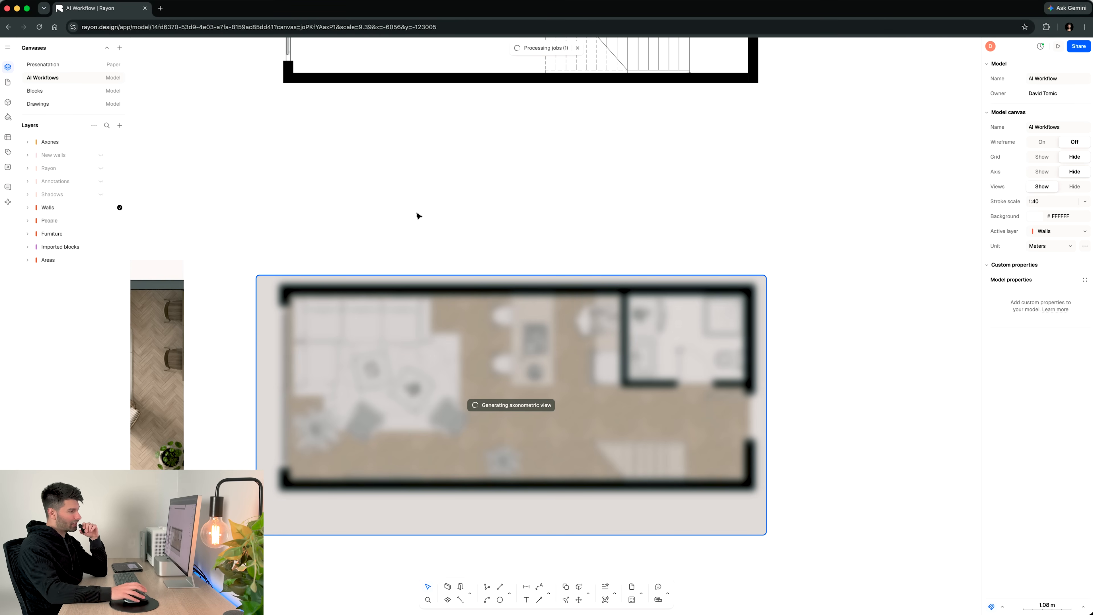
scroll(431, 244, up, 1)
middle_drag(467, 224, 477, 132)
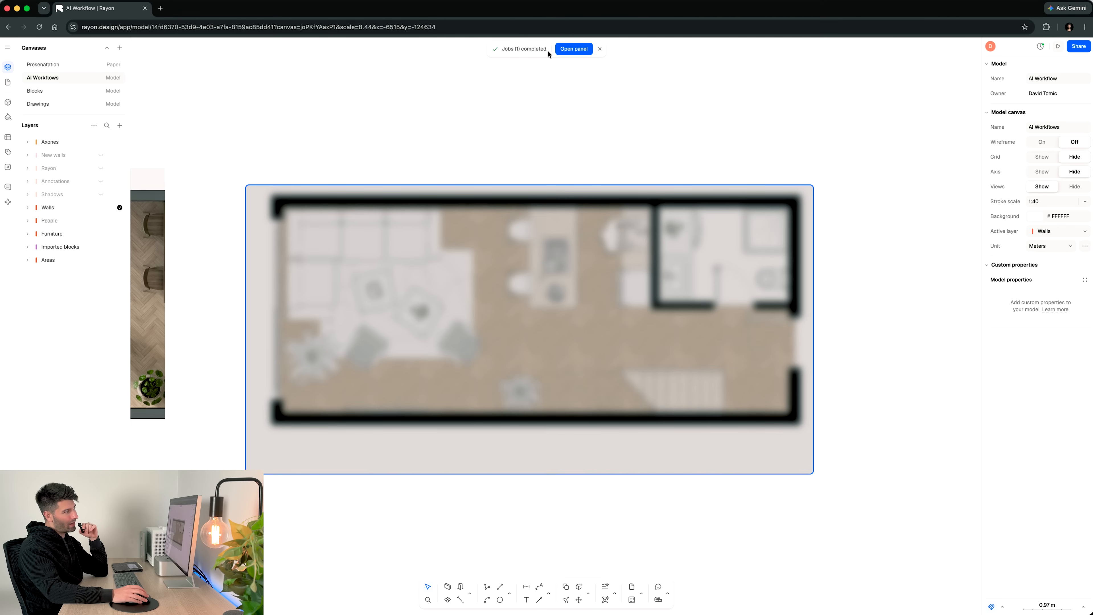
Insert the image from the completed axonometric view job onto the canvas beside the furnished floor plan.
click(575, 49)
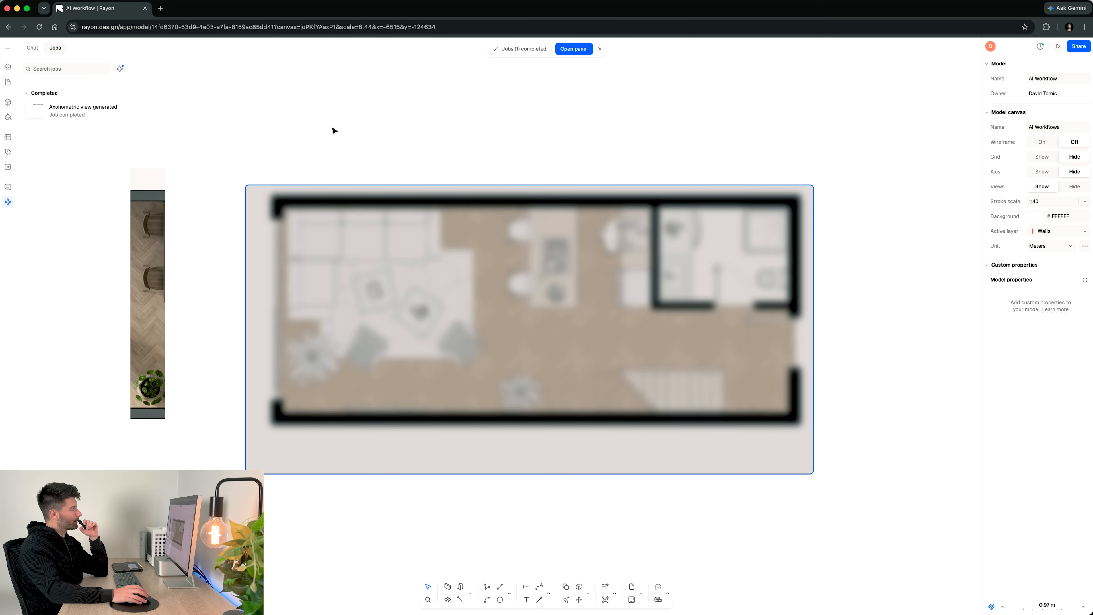
click(77, 110)
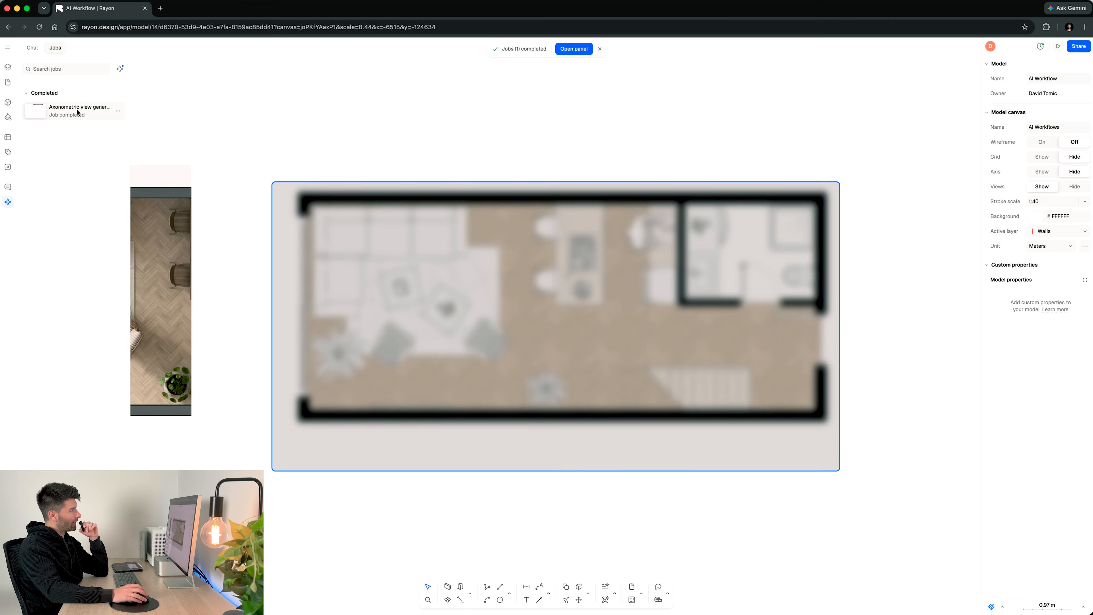
click(118, 111)
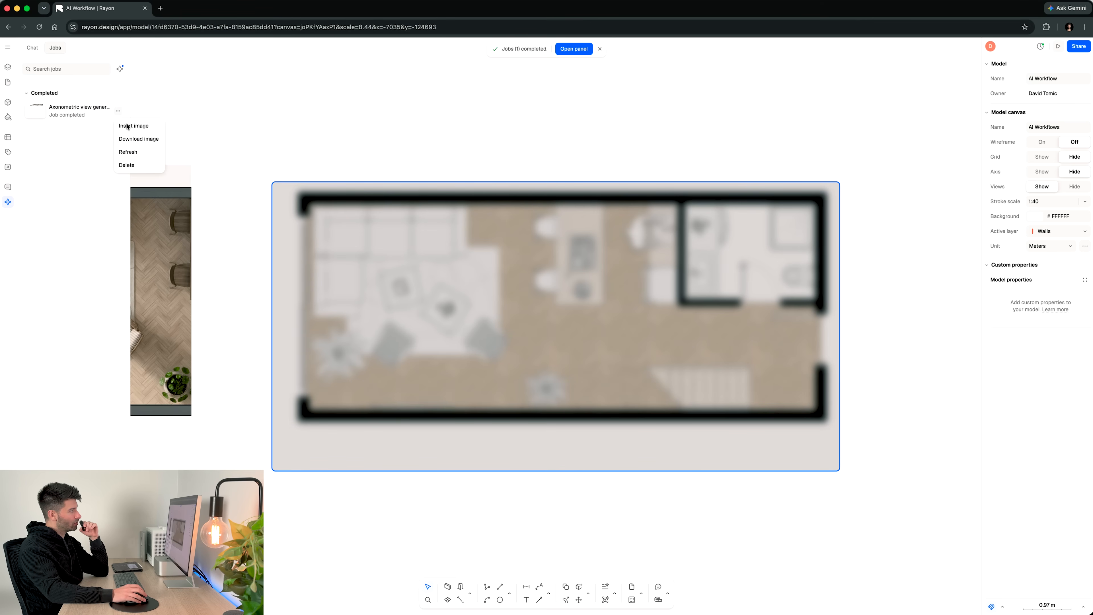
click(127, 126)
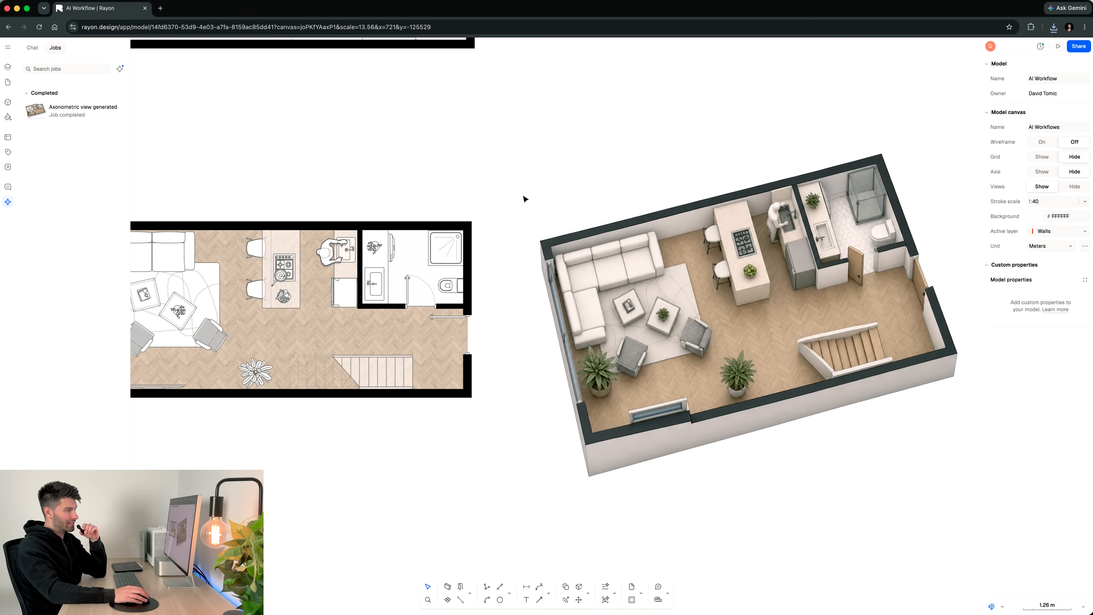
Examine the inserted axonometric image and compare its furniture, walls and stairs with the adjacent floor plan.
scroll(524, 196, up, 2)
middle_drag(523, 197, 387, 185)
scroll(386, 181, up, 1)
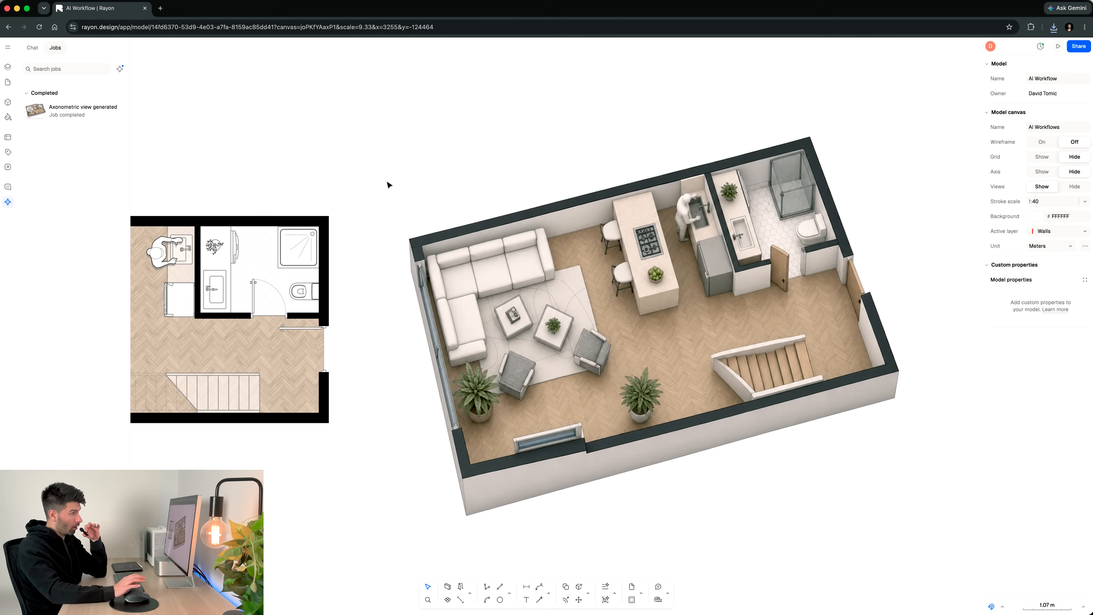
scroll(387, 185, up, 3)
scroll(508, 247, down, 3)
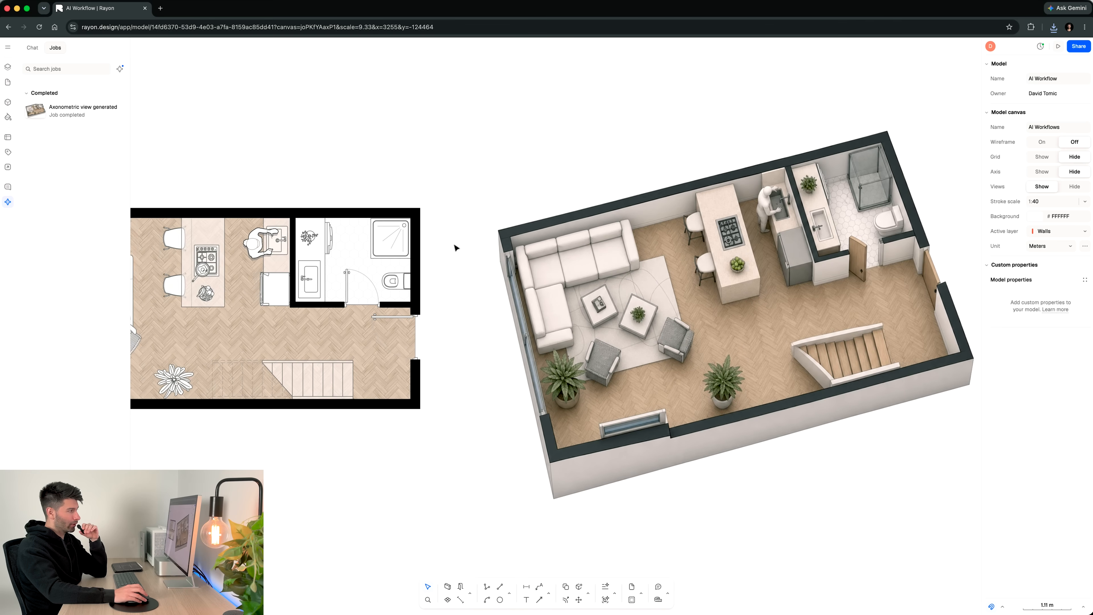
scroll(361, 247, up, 2)
click(720, 200)
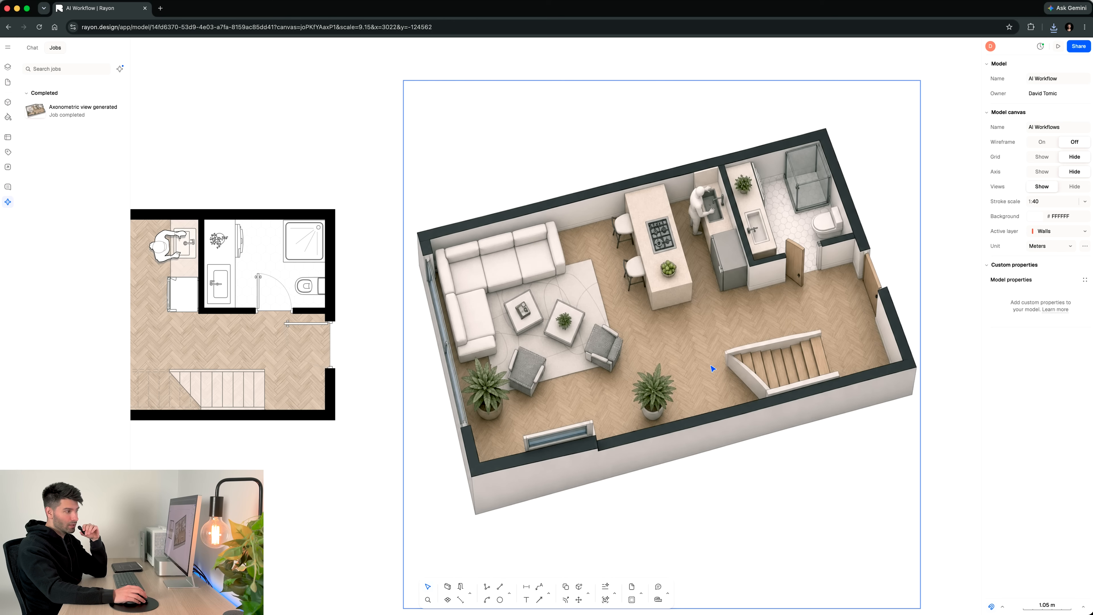
scroll(712, 369, left, 5)
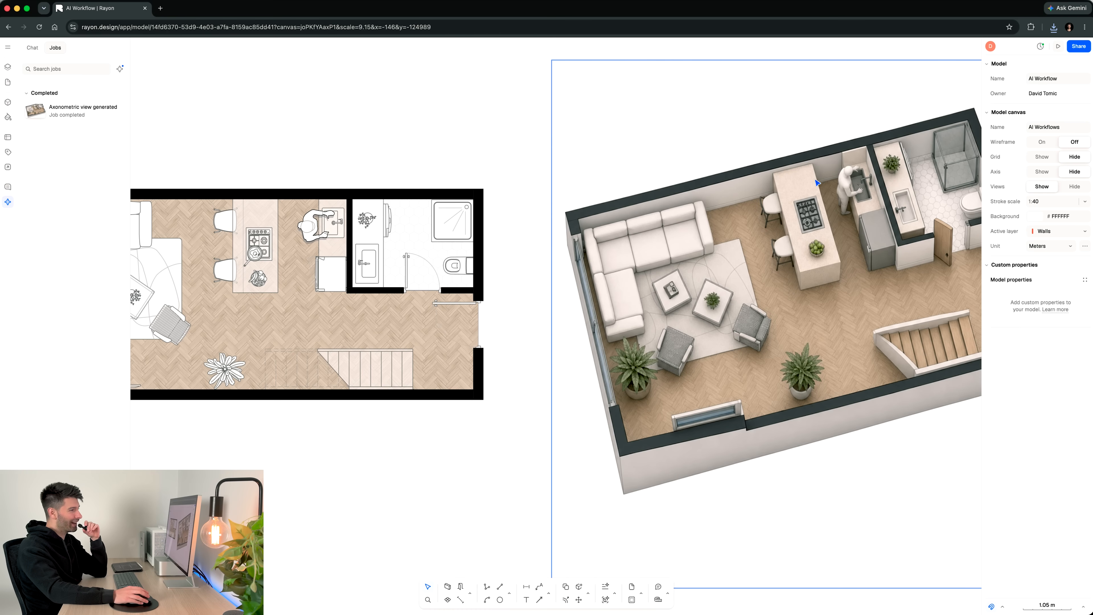
Show the hidden Axones, New walls, Rayon, Shadows and Annotations layers on the canvas.
scroll(767, 231, left, 3)
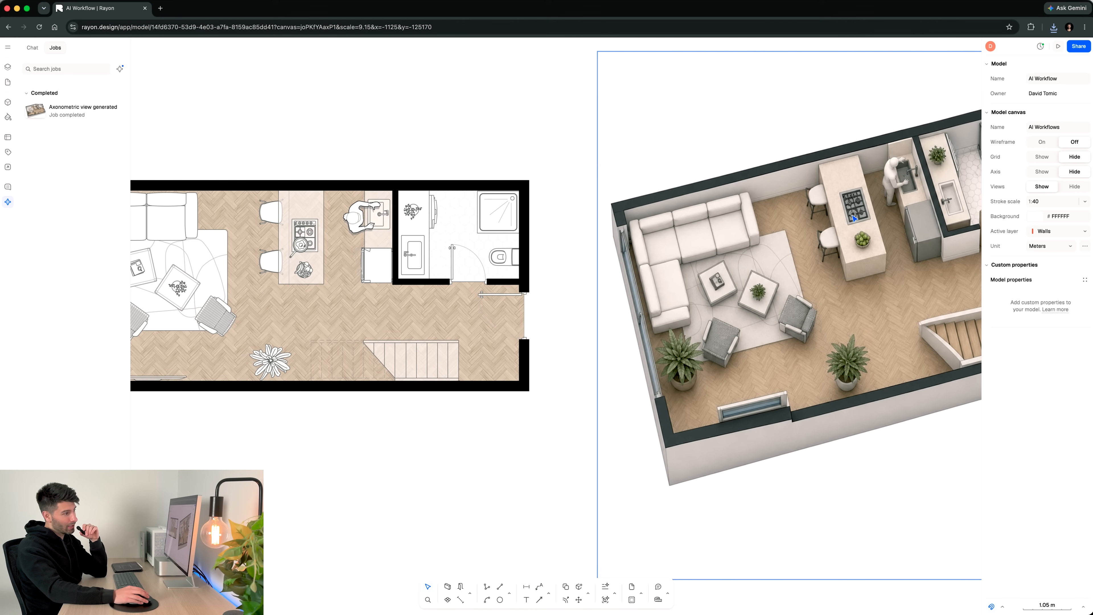
scroll(835, 217, left, 6)
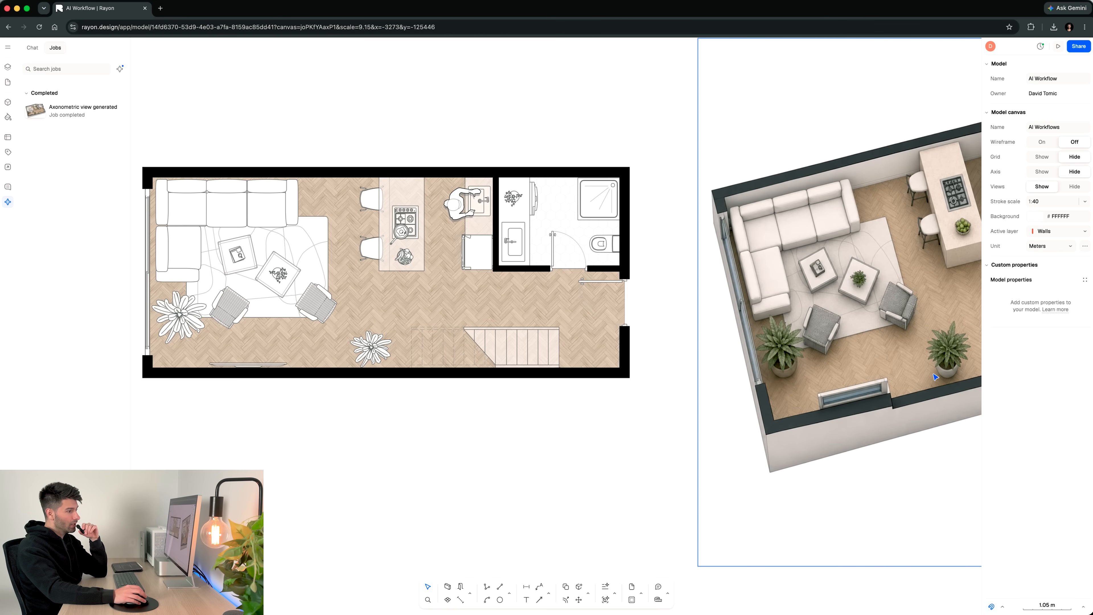
scroll(880, 356, down, 3)
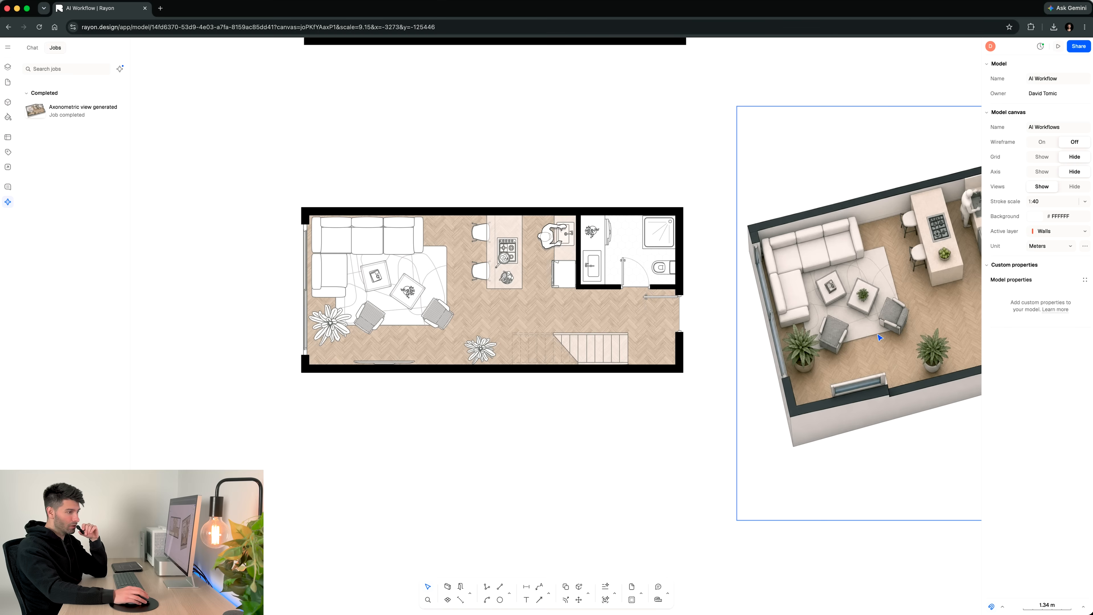
middle_drag(879, 356, 717, 374)
scroll(712, 344, down, 1)
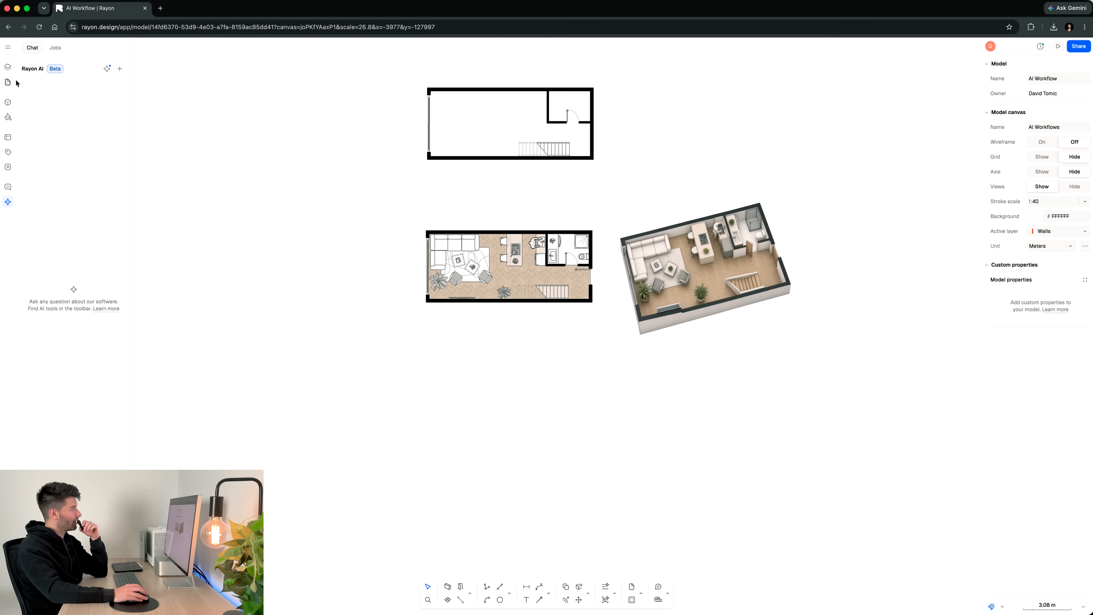
click(7, 67)
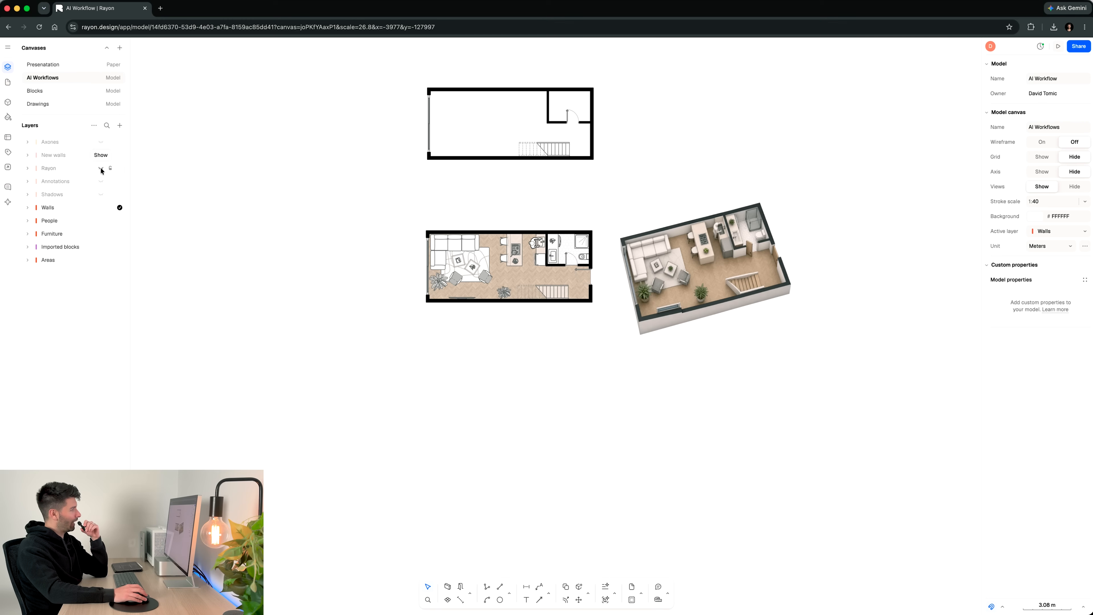
click(101, 142)
click(100, 155)
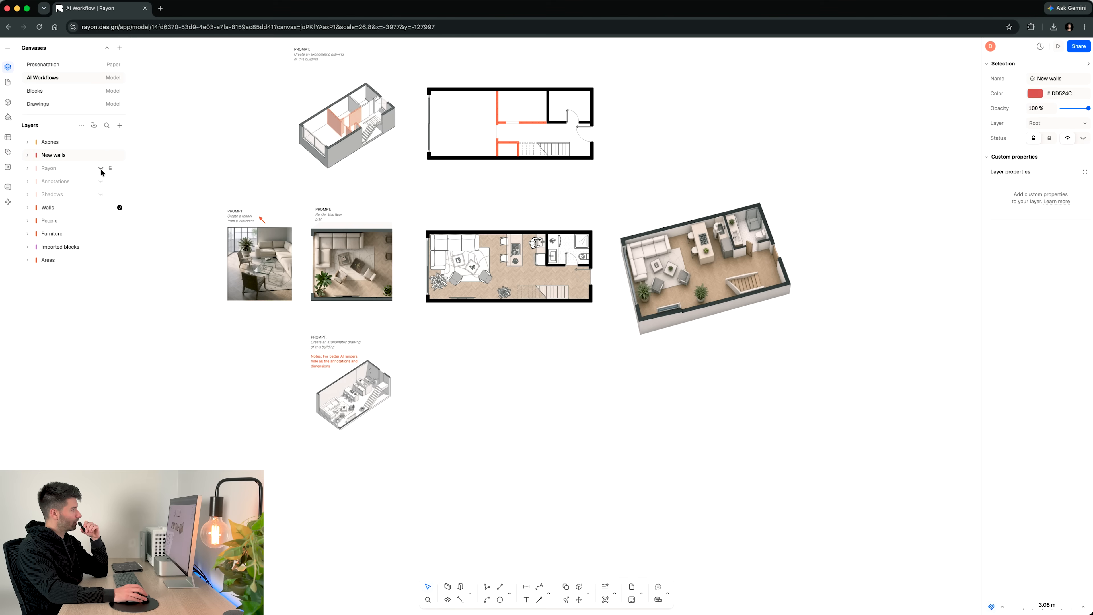
click(101, 168)
click(100, 194)
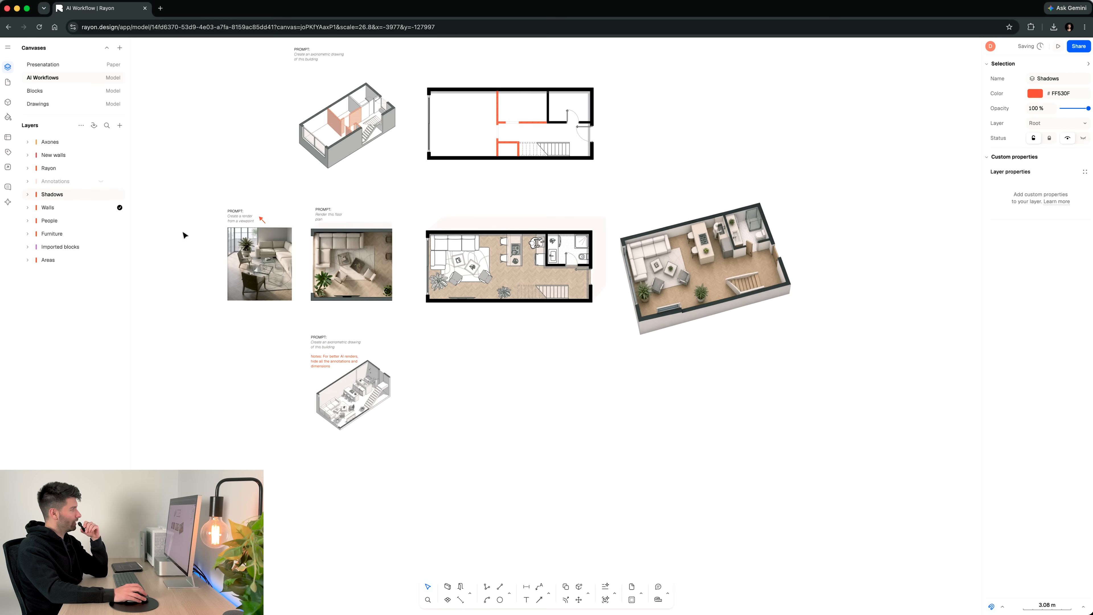
click(102, 182)
click(517, 356)
Examine the example axonometric drawings with their prompts and notes, and compare the unfurnished one with its plan showing the new walls.
scroll(298, 405, up, 10)
scroll(310, 380, up, 4)
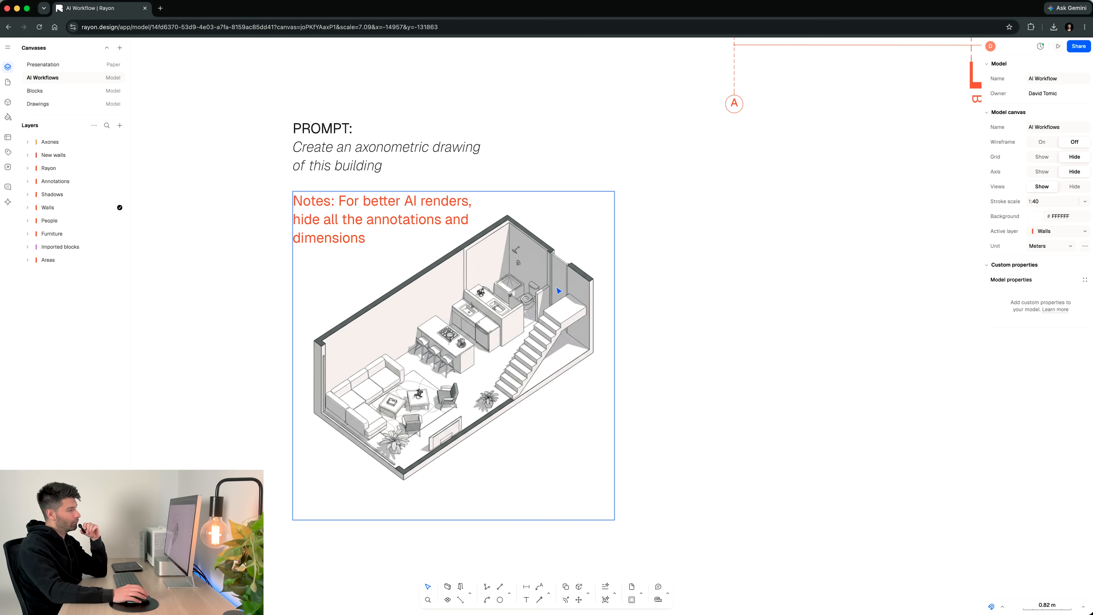
scroll(481, 328, down, 5)
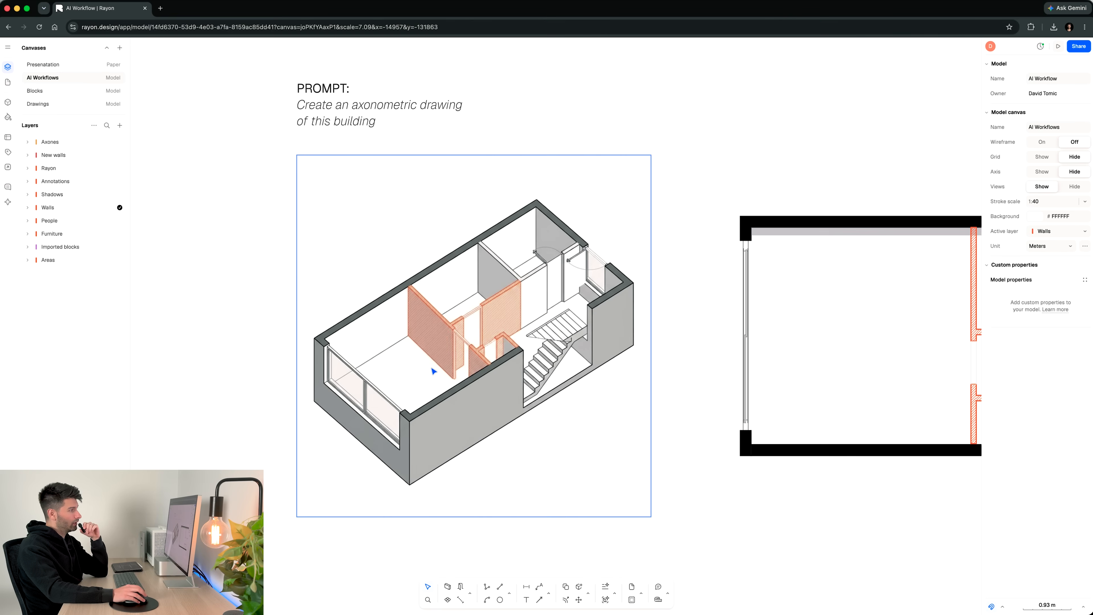
scroll(429, 367, up, 2)
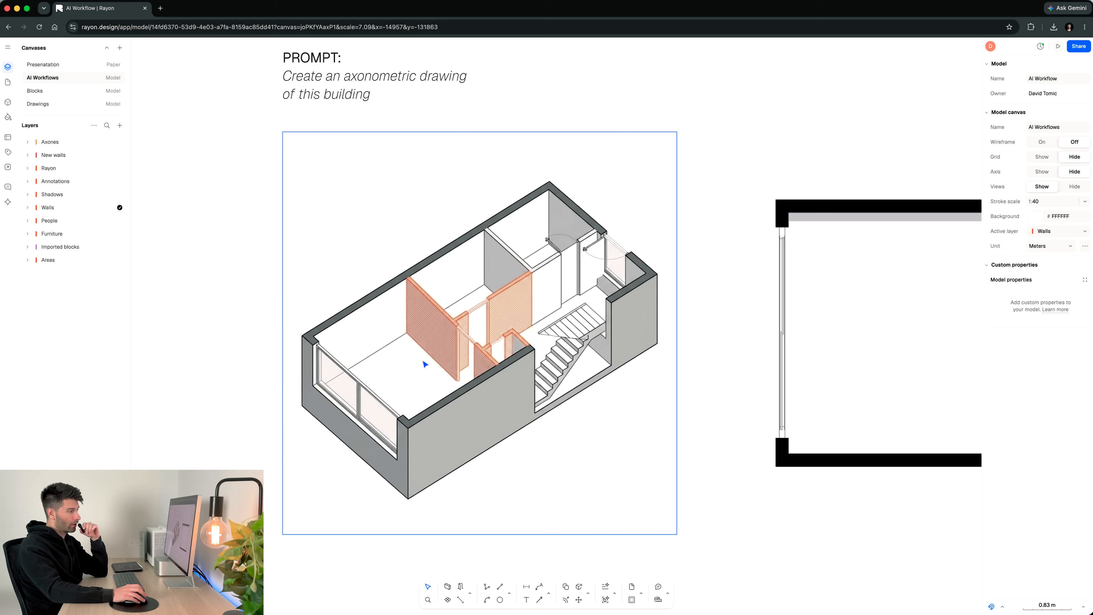
middle_drag(630, 360, 169, 360)
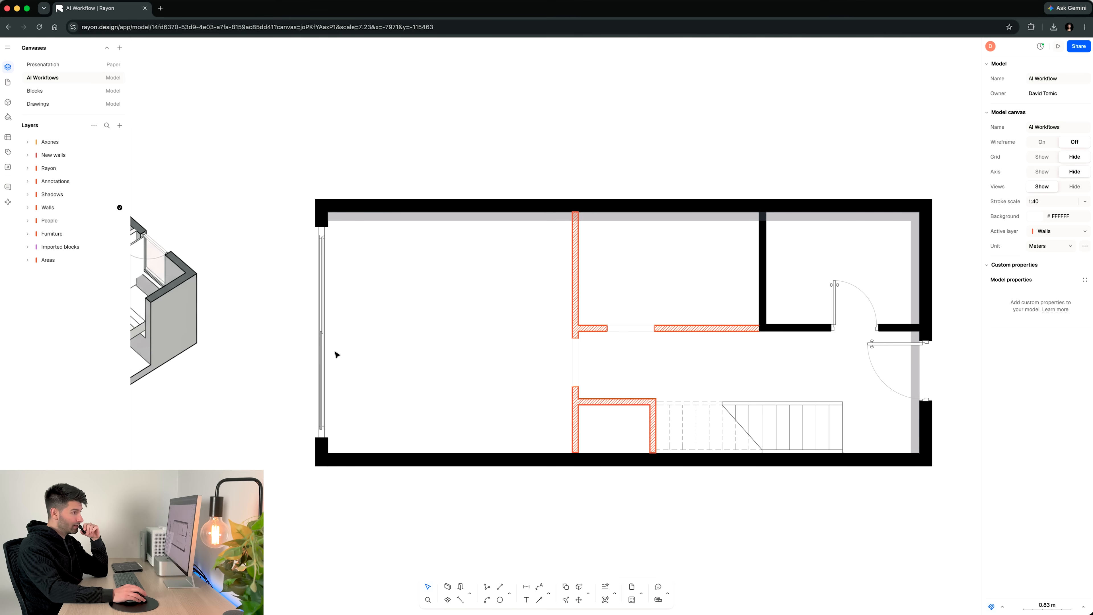
middle_drag(314, 364, 671, 367)
middle_drag(433, 349, 535, 338)
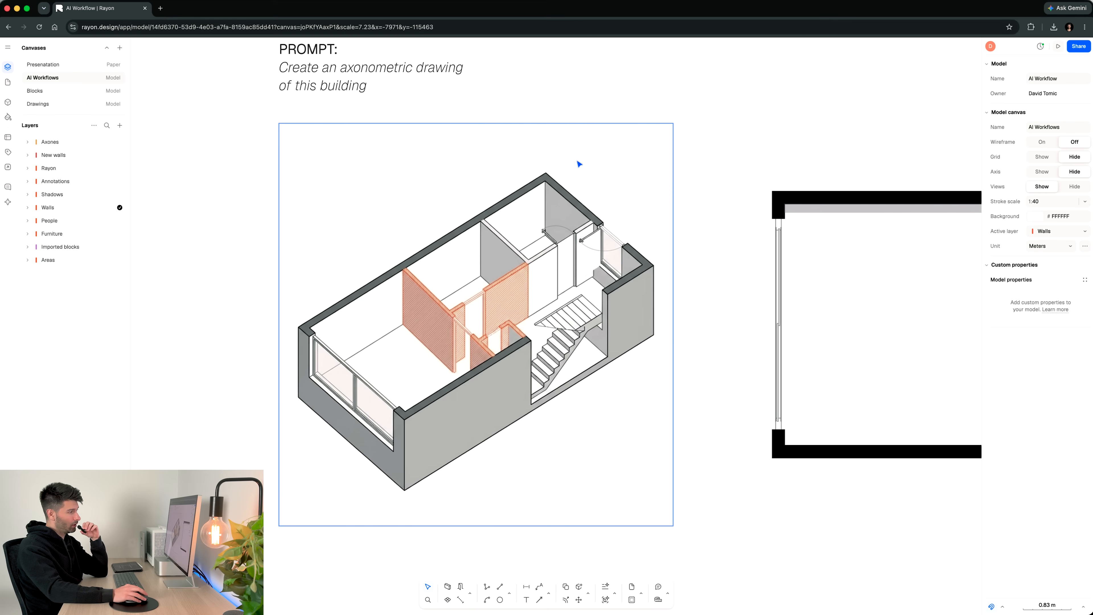
Start an AI image generation and capture a screenshot of the furnished plan's living area, from the window wall to the bar stools.
scroll(675, 350, down, 3)
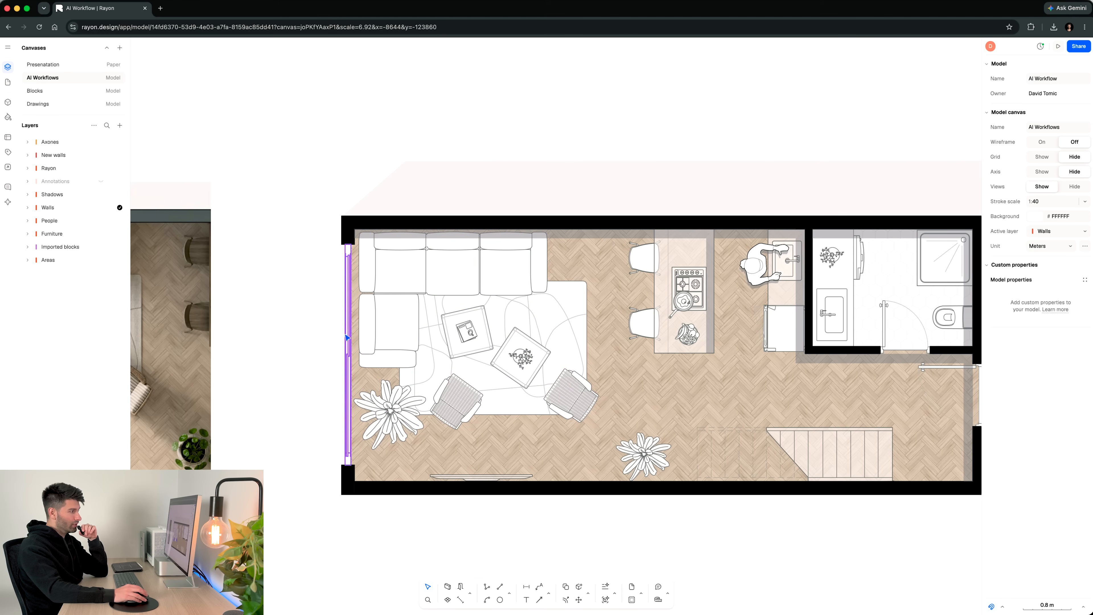
click(614, 594)
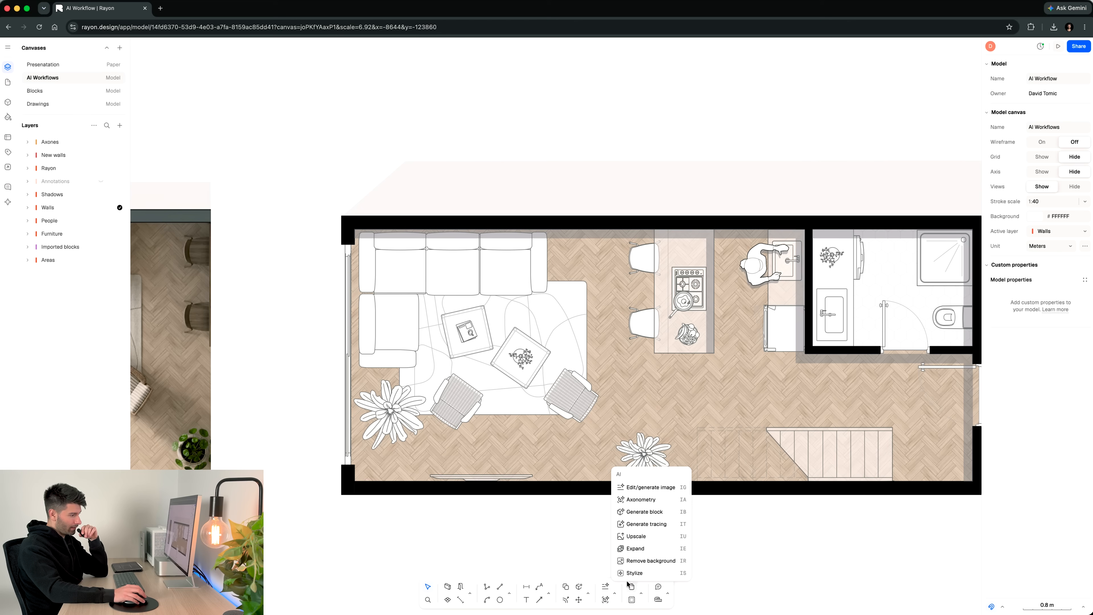
click(665, 488)
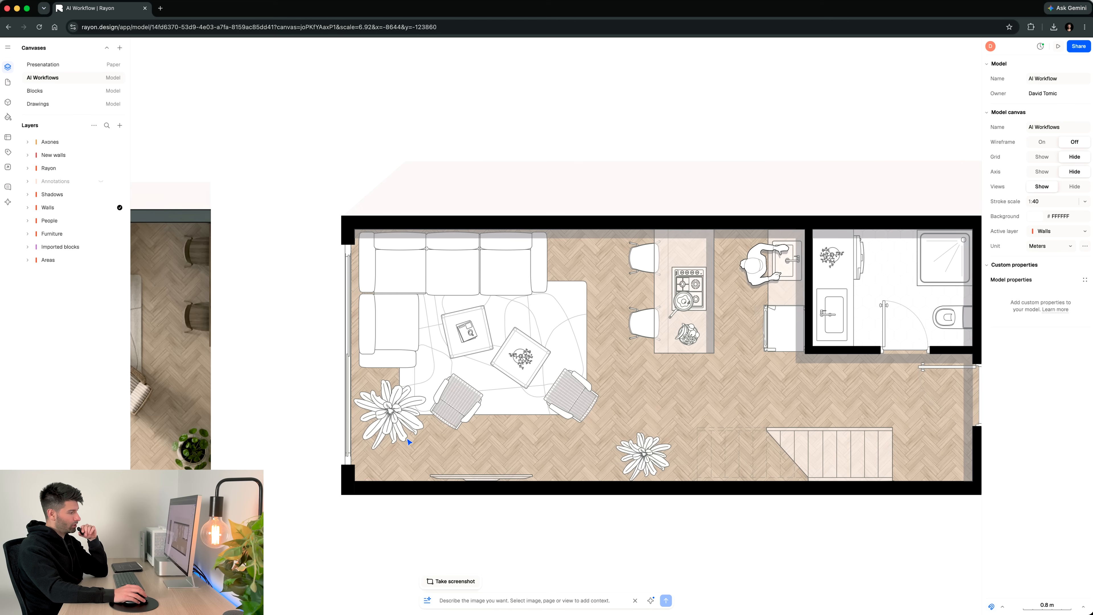
click(452, 581)
click(324, 208)
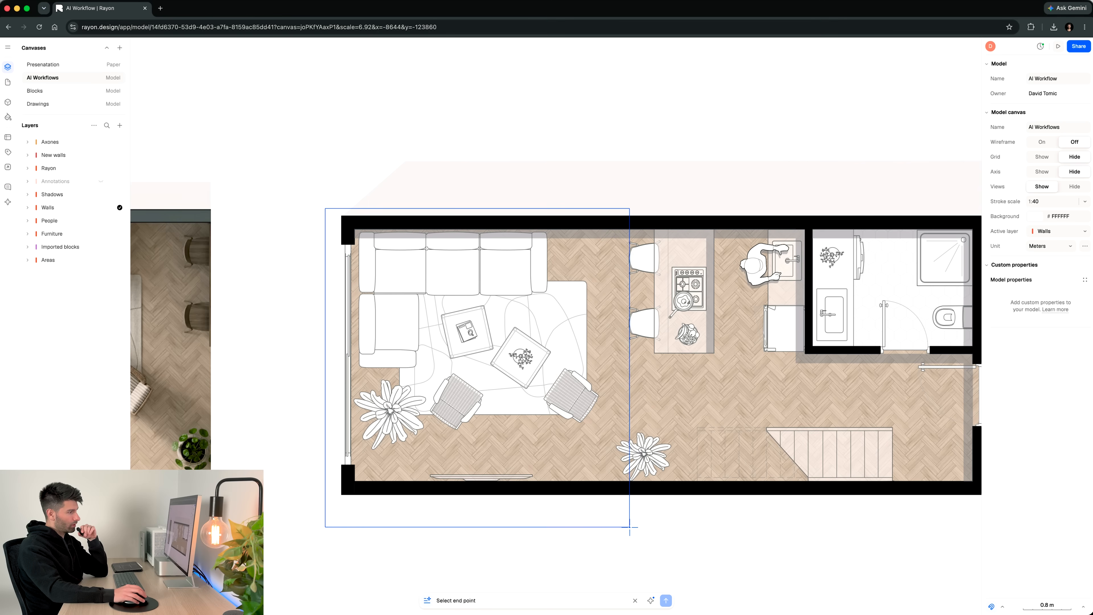
click(622, 503)
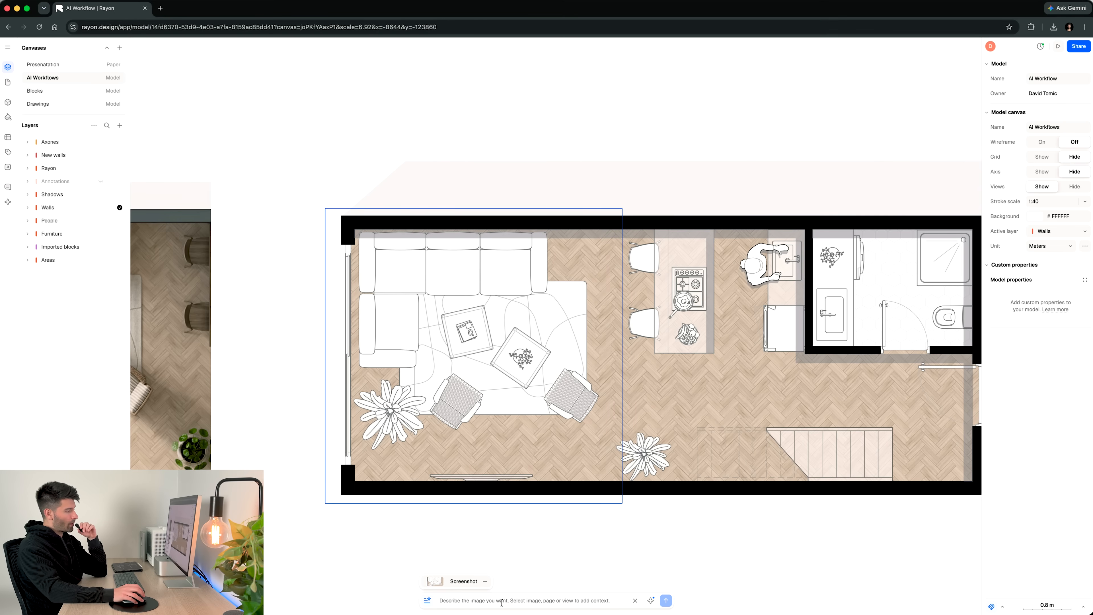
Generate the image with the prompt "render this floor plan but with marble floor tiles".
text(render this floor plan with marble floor tiles)
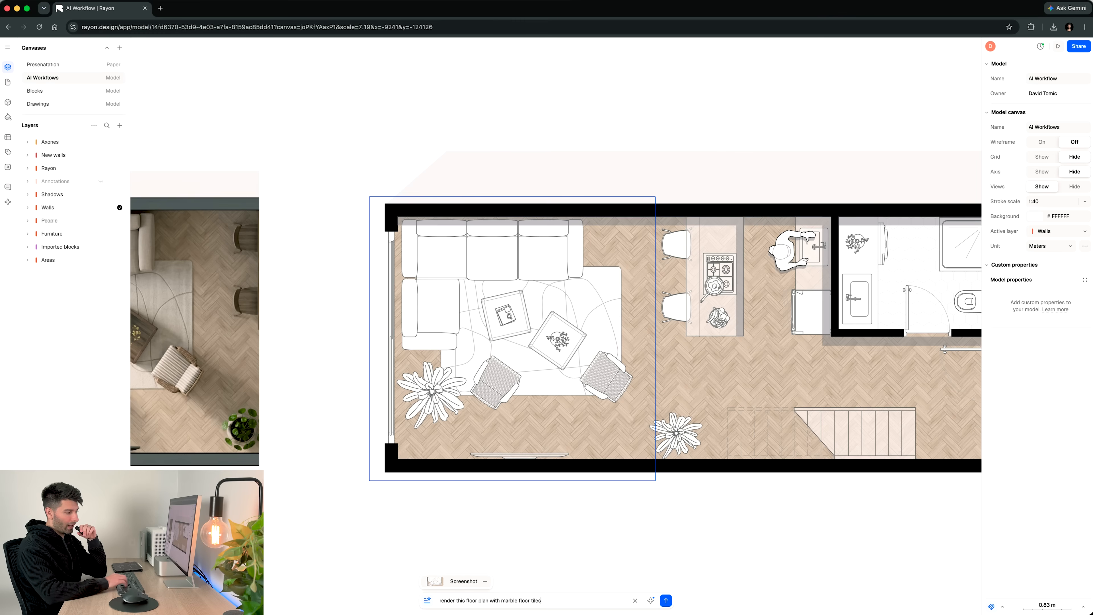
text( but)
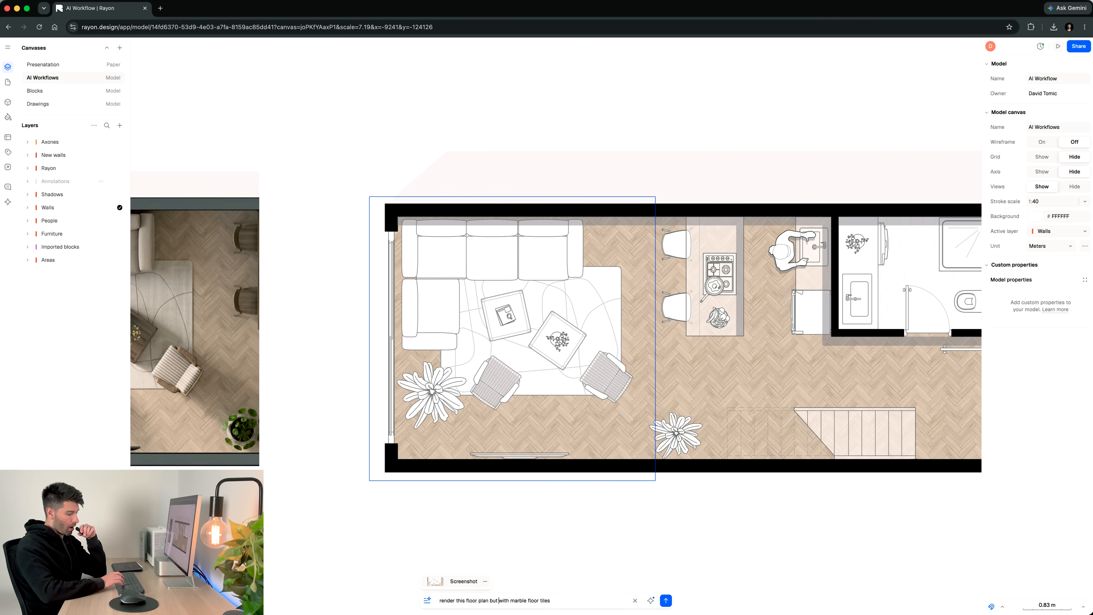
key(Return)
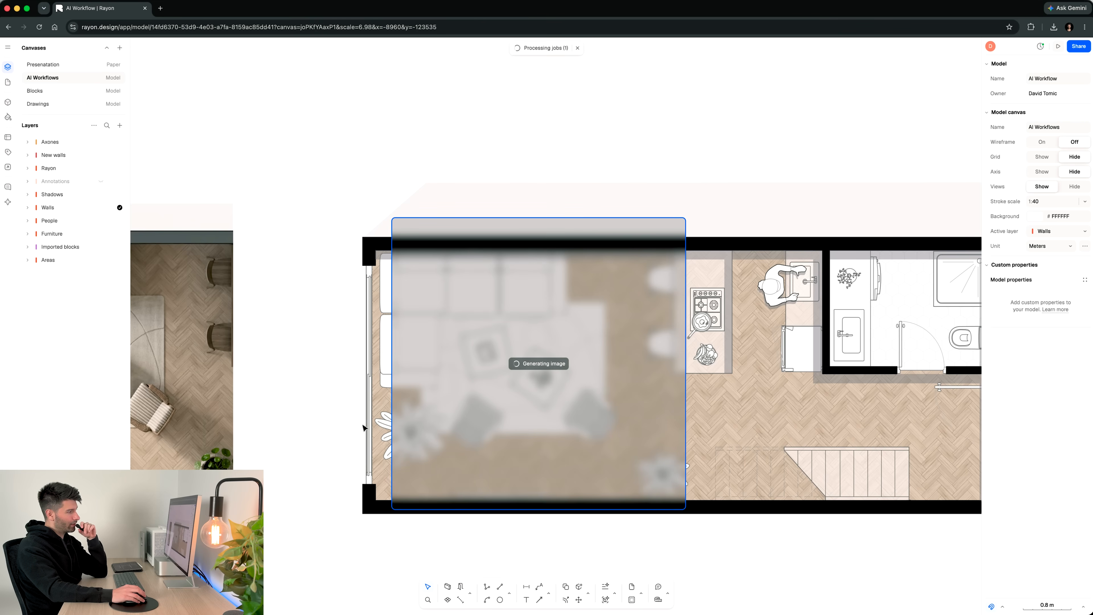
Examine the example floor plan and viewpoint renders with their prompts, and inspect the generated marble-floor render up close.
middle_drag(383, 423, 706, 405)
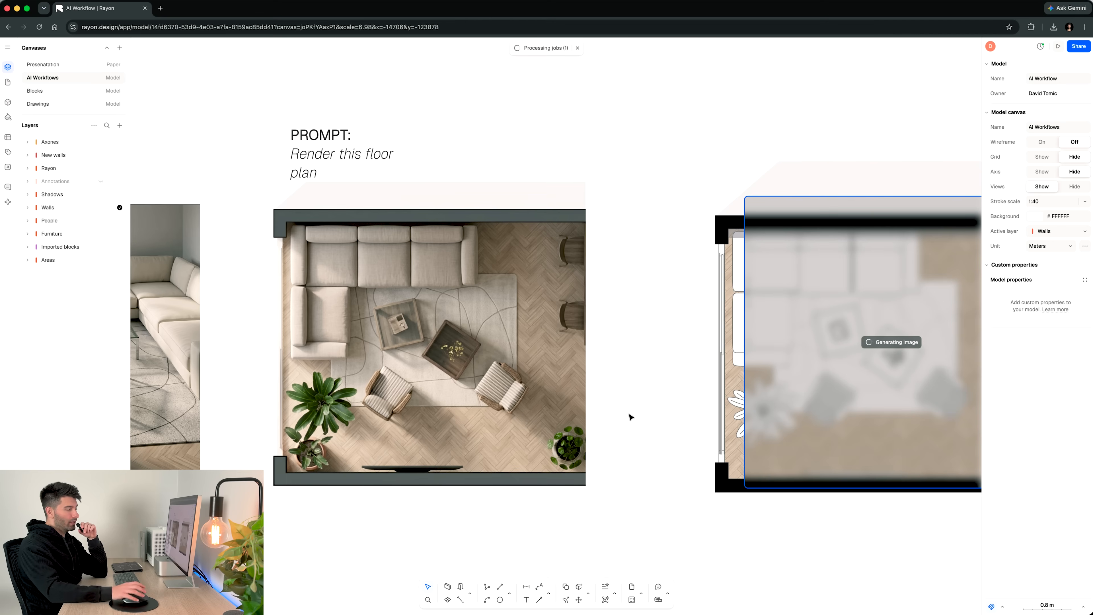
scroll(671, 417, down, 3)
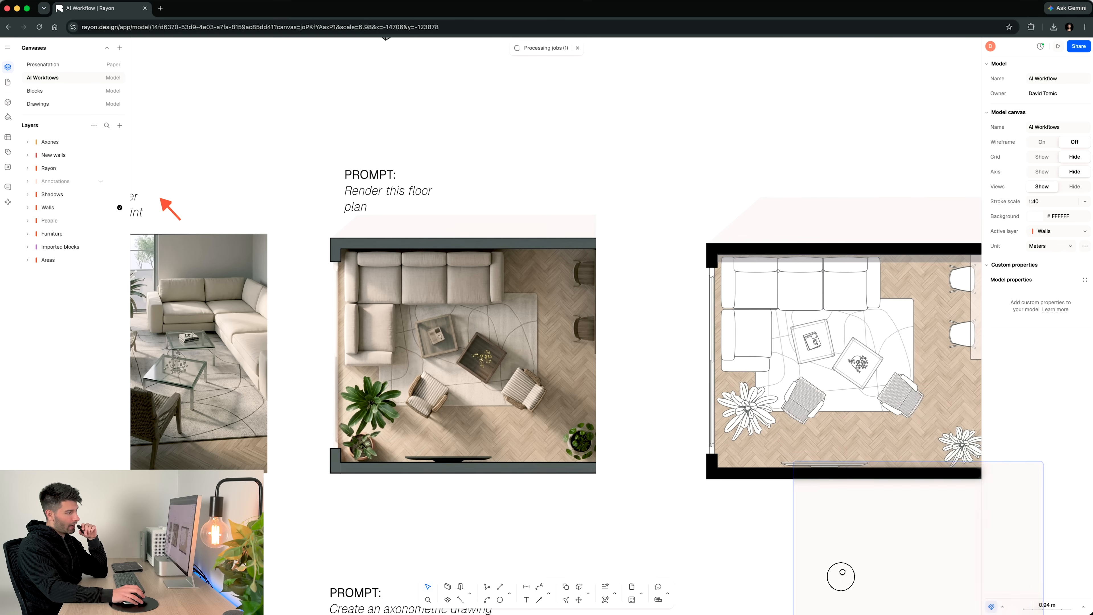
scroll(759, 389, up, 3)
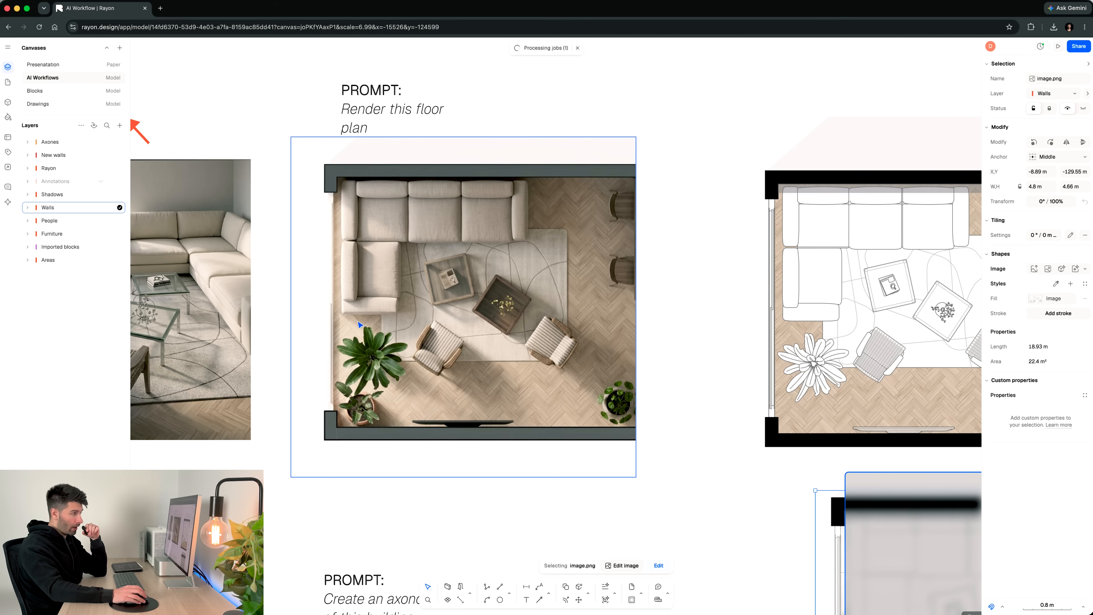
middle_drag(406, 315, 381, 316)
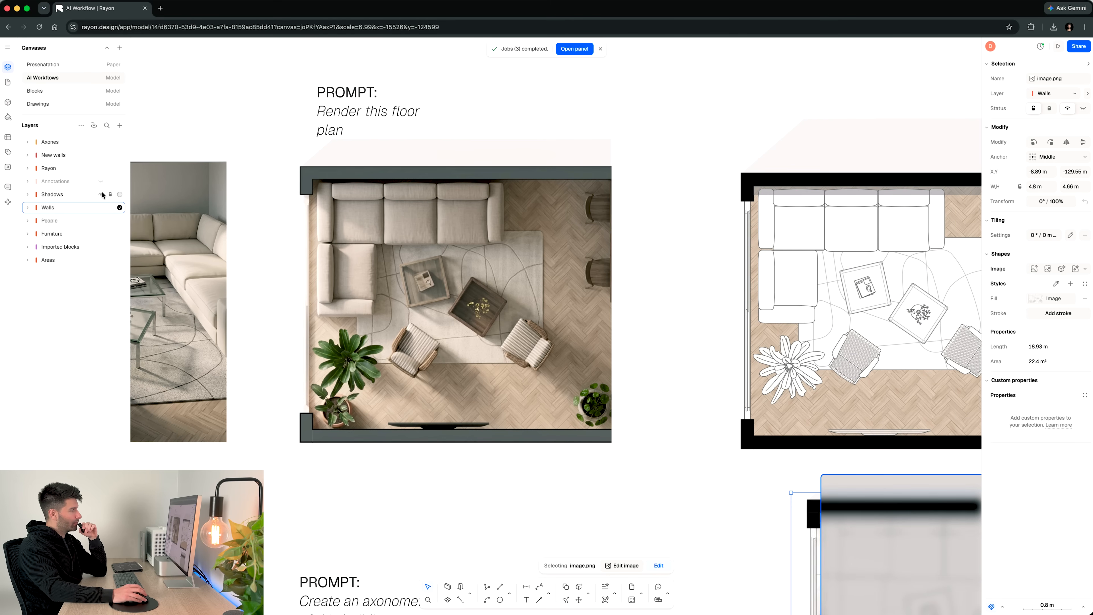
click(100, 181)
middle_drag(489, 262, 156, 263)
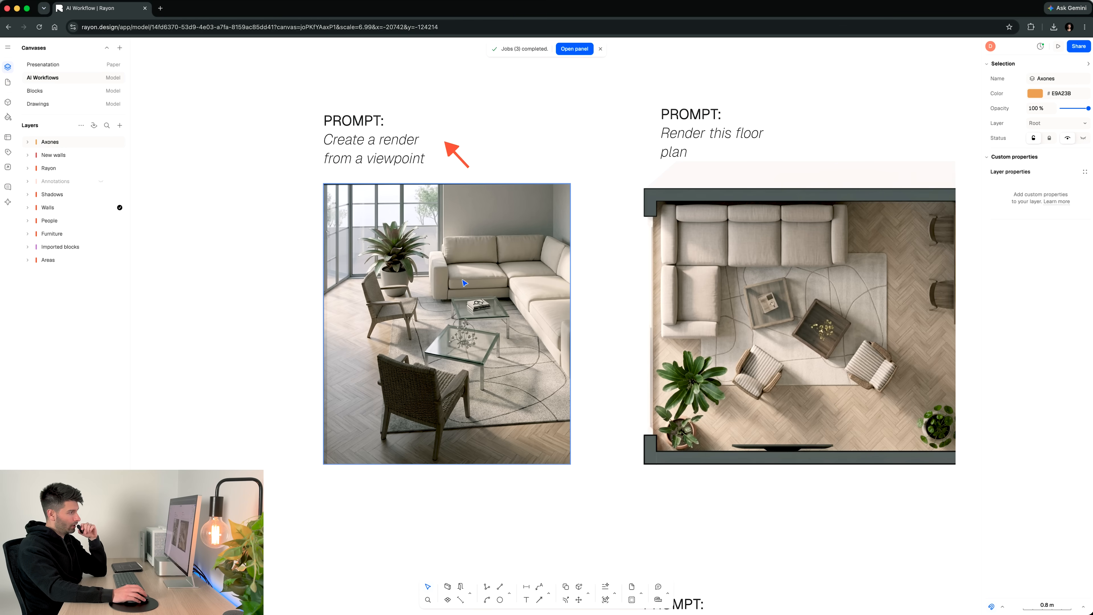
middle_drag(462, 280, 380, 284)
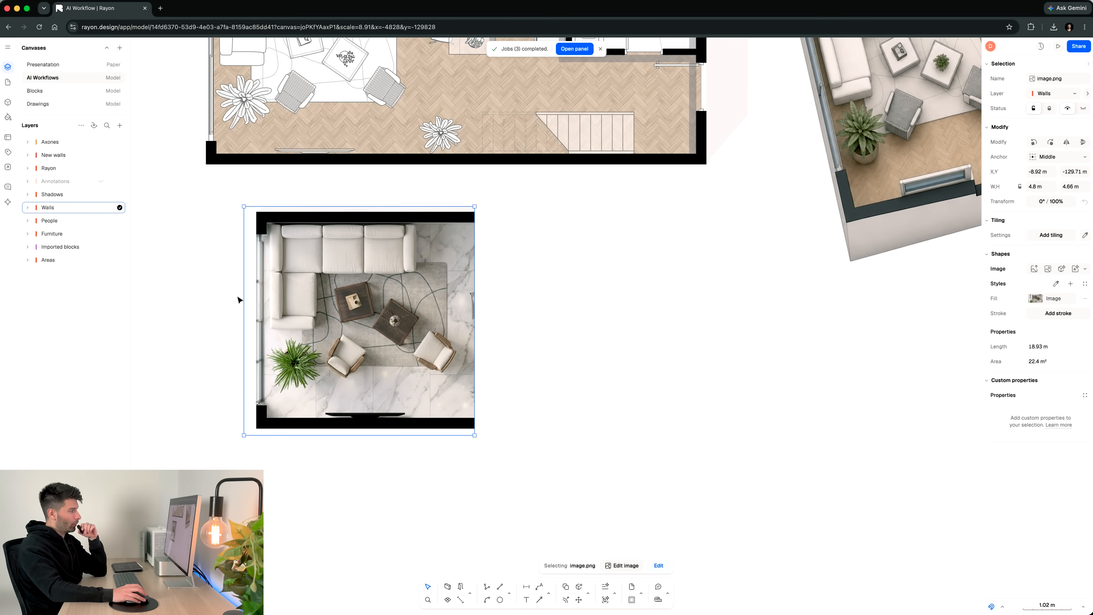
scroll(237, 303, up, 3)
scroll(234, 302, up, 5)
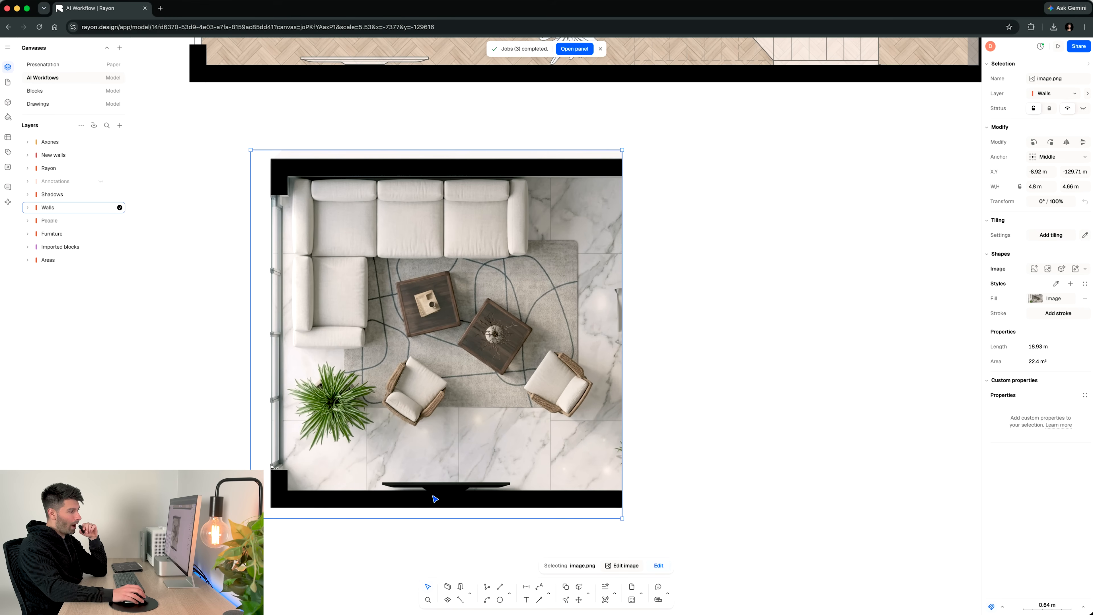
scroll(456, 404, down, 5)
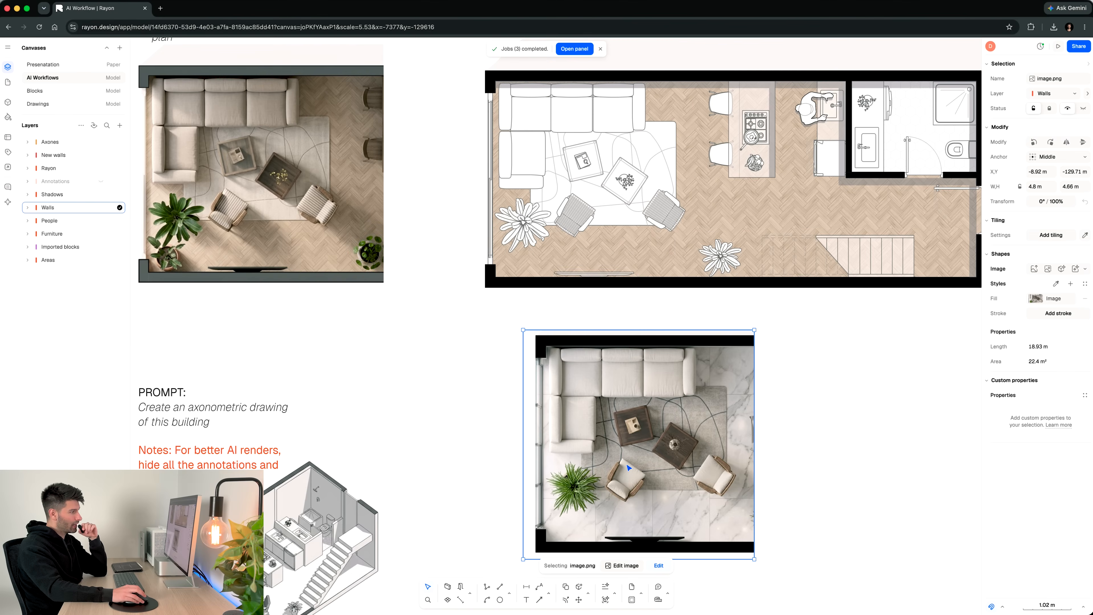
Move the marble-floor render over the furnished plan's living area, beside the wood-floor example render, and compare the two.
drag(635, 490, 499, 214)
middle_drag(500, 214, 662, 362)
scroll(579, 506, up, 2)
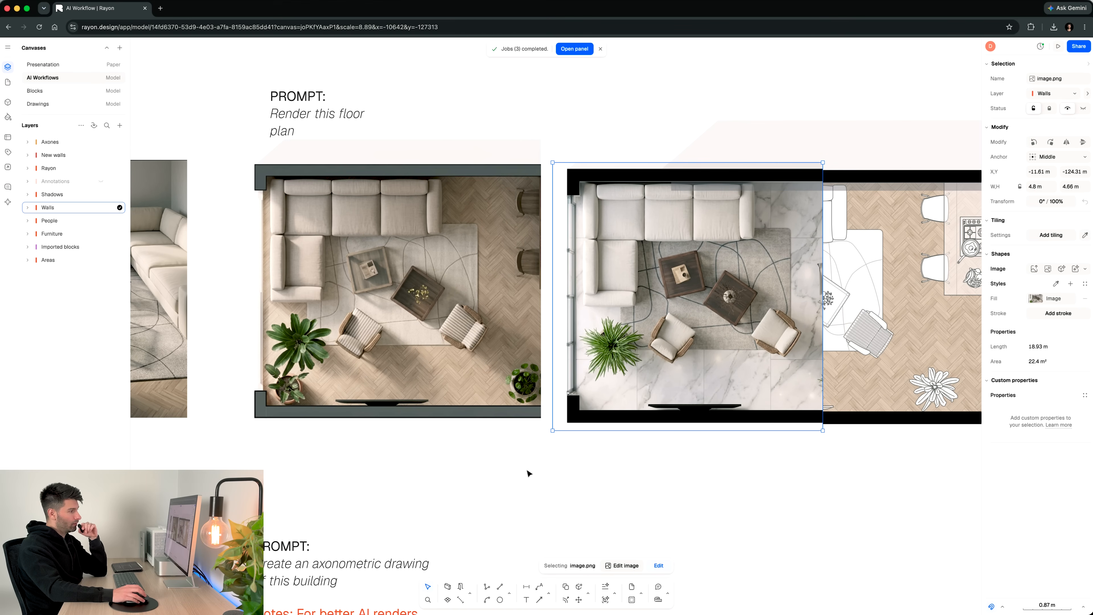
click(519, 468)
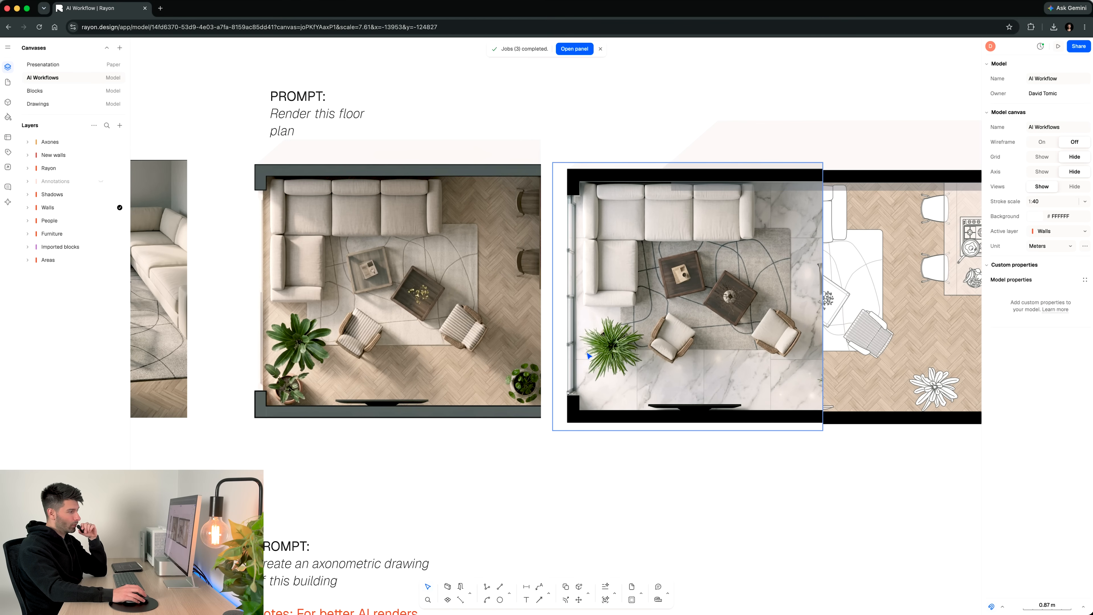
drag(587, 355, 576, 348)
click(595, 465)
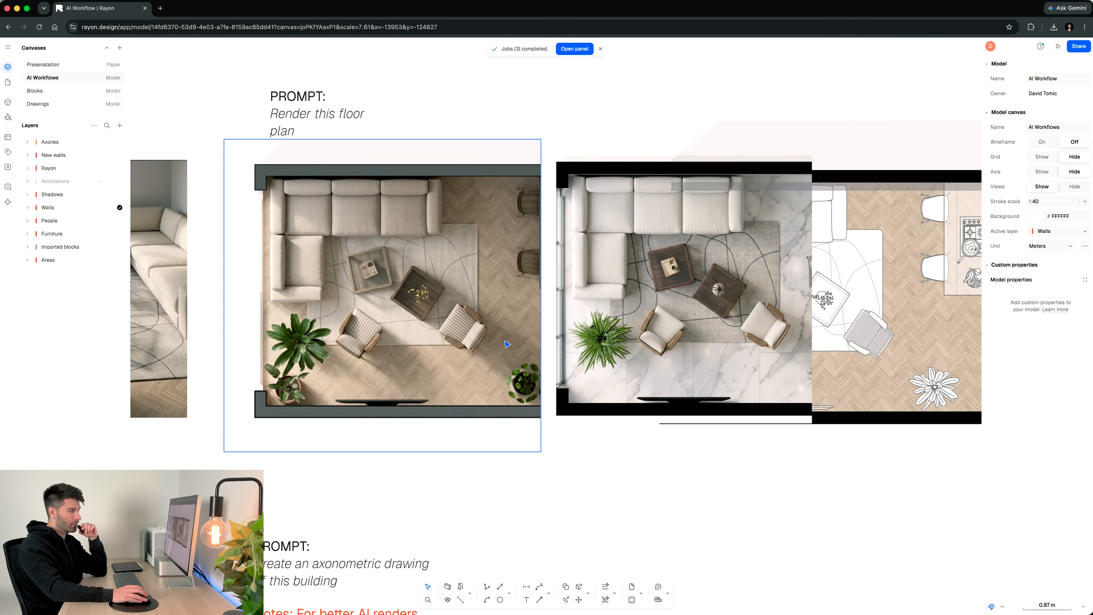
scroll(532, 467, up, 2)
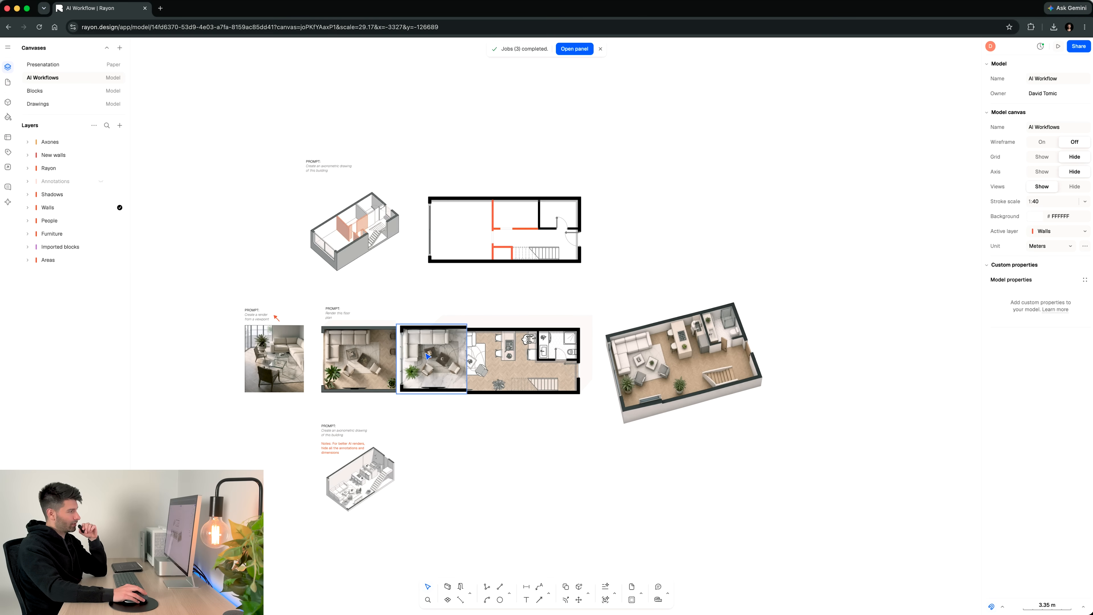
Return the marble-floor render to the empty area below the furnished plan and open the Presenatation canvas.
key(super+v)
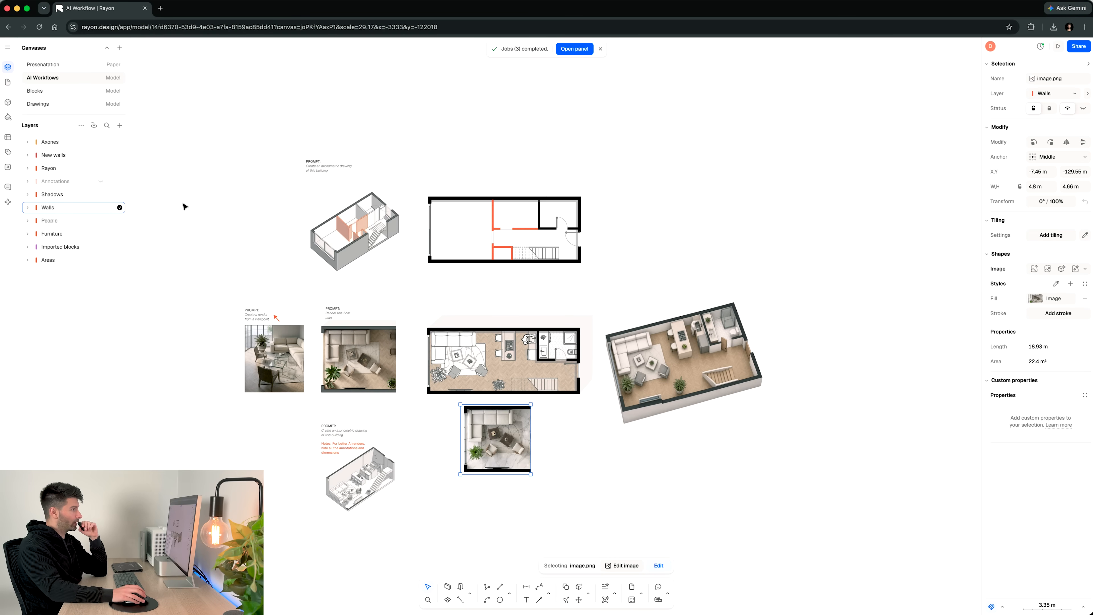
click(7, 83)
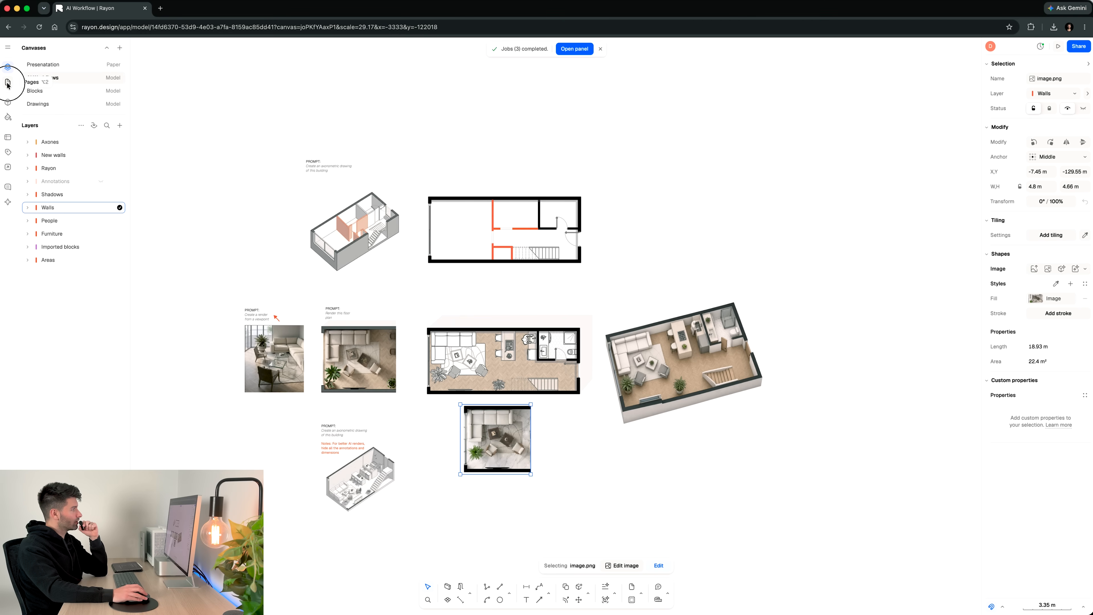
click(7, 84)
click(43, 64)
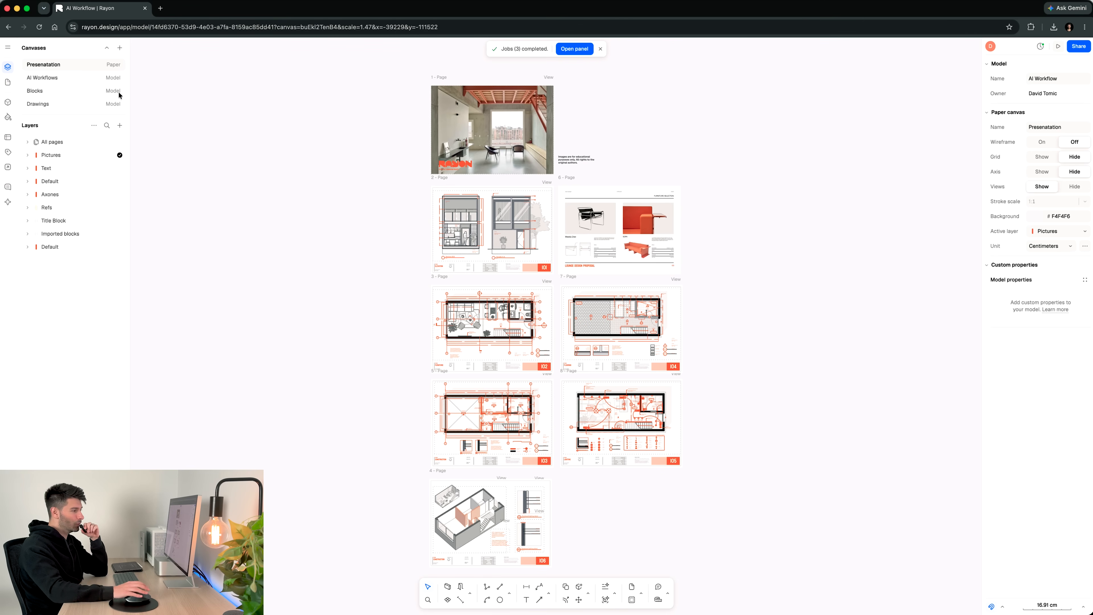
Examine the presentation pages, from the cover through the elevation, furniture, flooring and lighting sheets to the axonometric construction sheet 106, and the overall layout.
scroll(432, 114, up, 8)
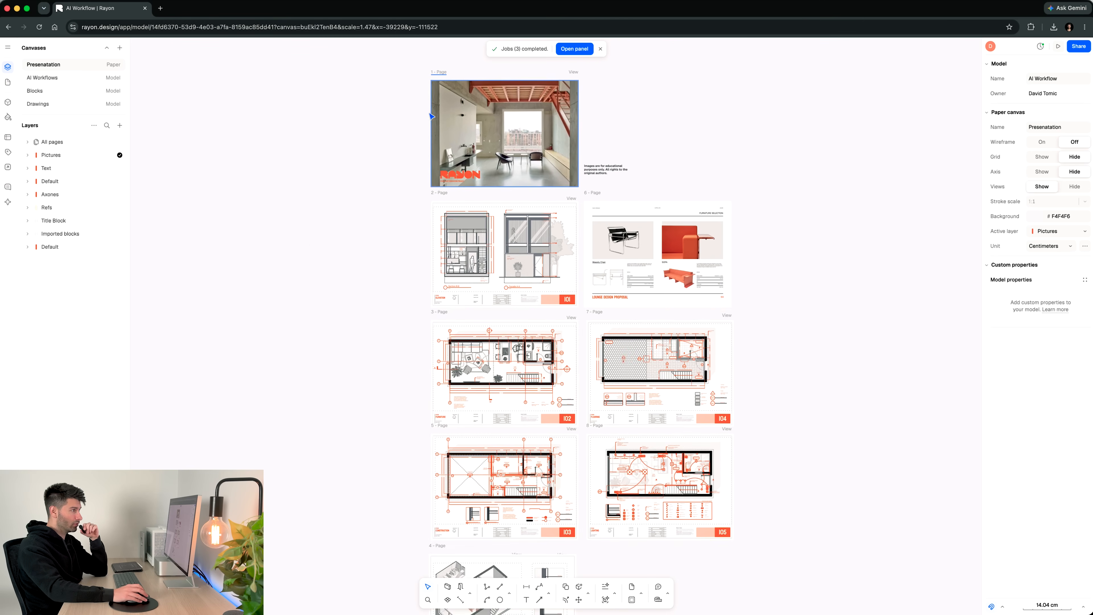
middle_drag(444, 302, 251, 157)
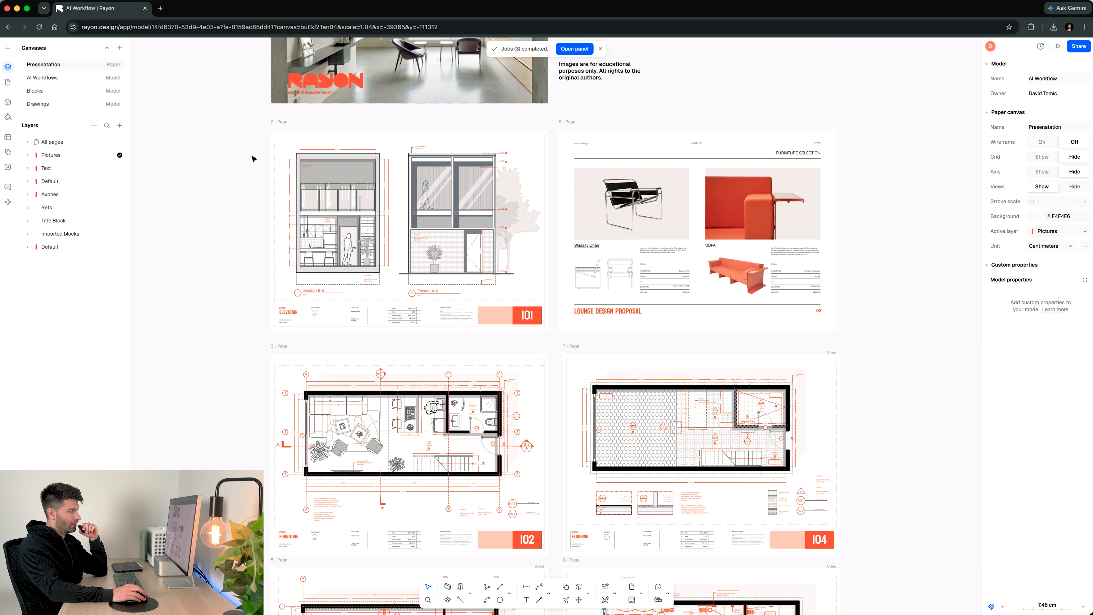
scroll(257, 396, down, 5)
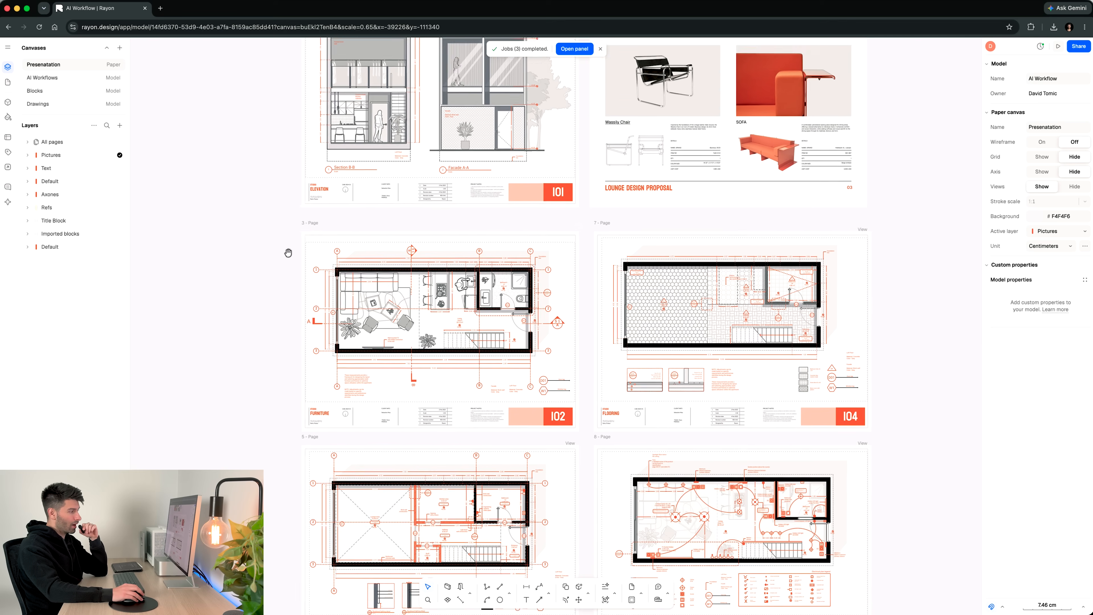
middle_drag(293, 402, 295, 217)
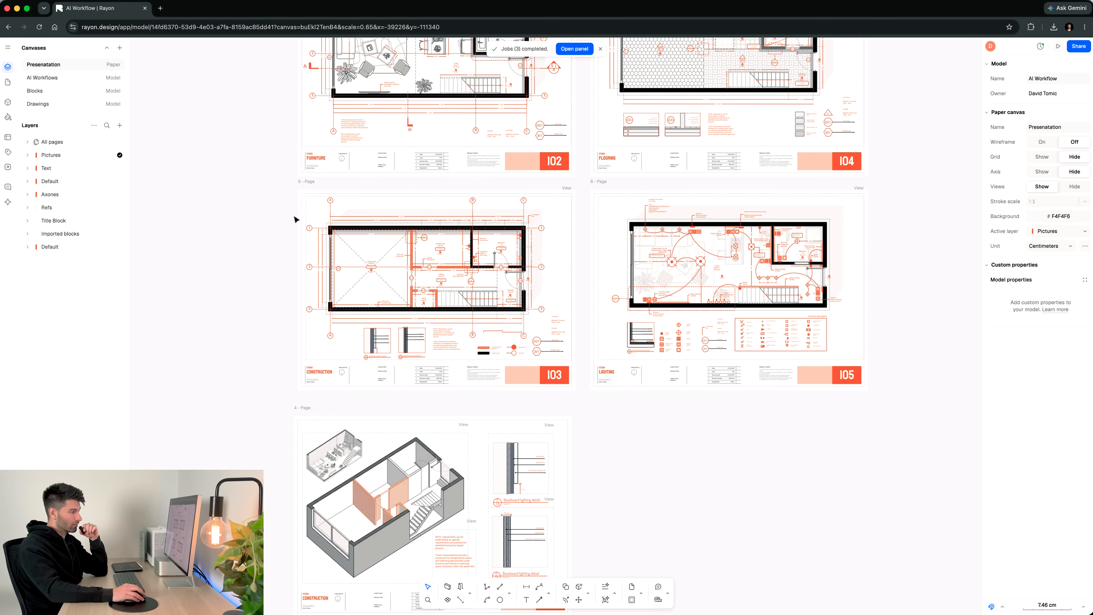
middle_drag(307, 410, 294, 221)
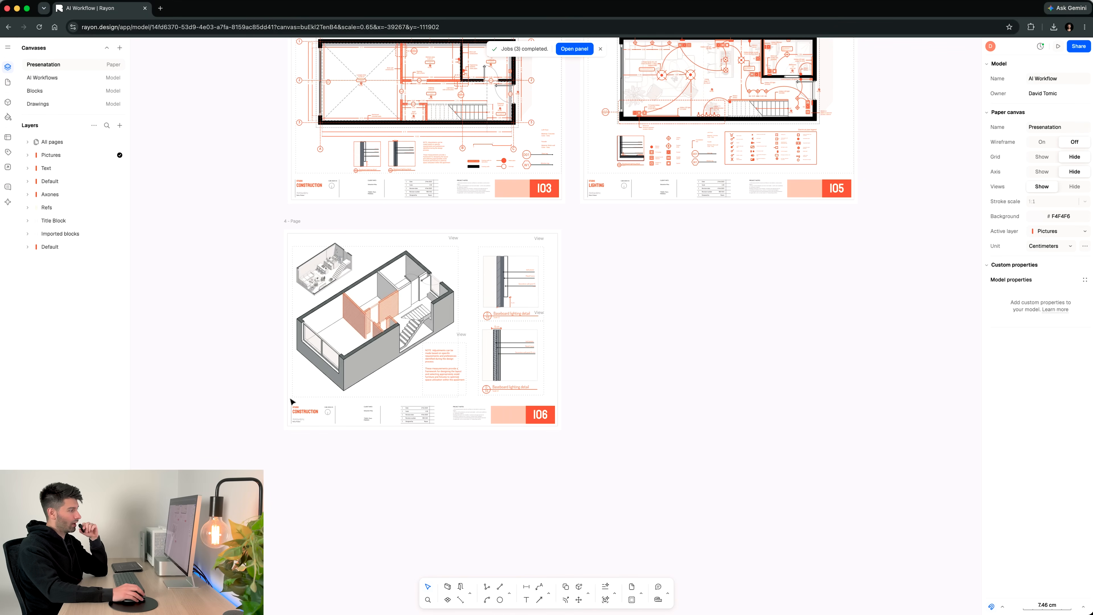
ctrl+scroll(276, 305, up, 5)
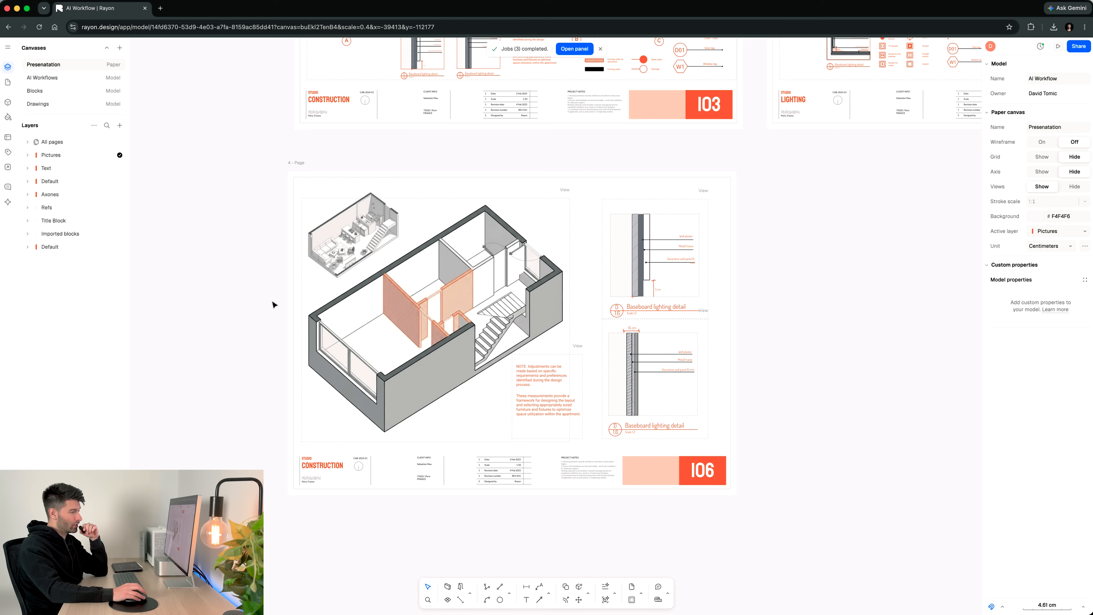
ctrl+scroll(273, 304, up, 1)
scroll(274, 303, up, 2)
scroll(273, 303, down, 10)
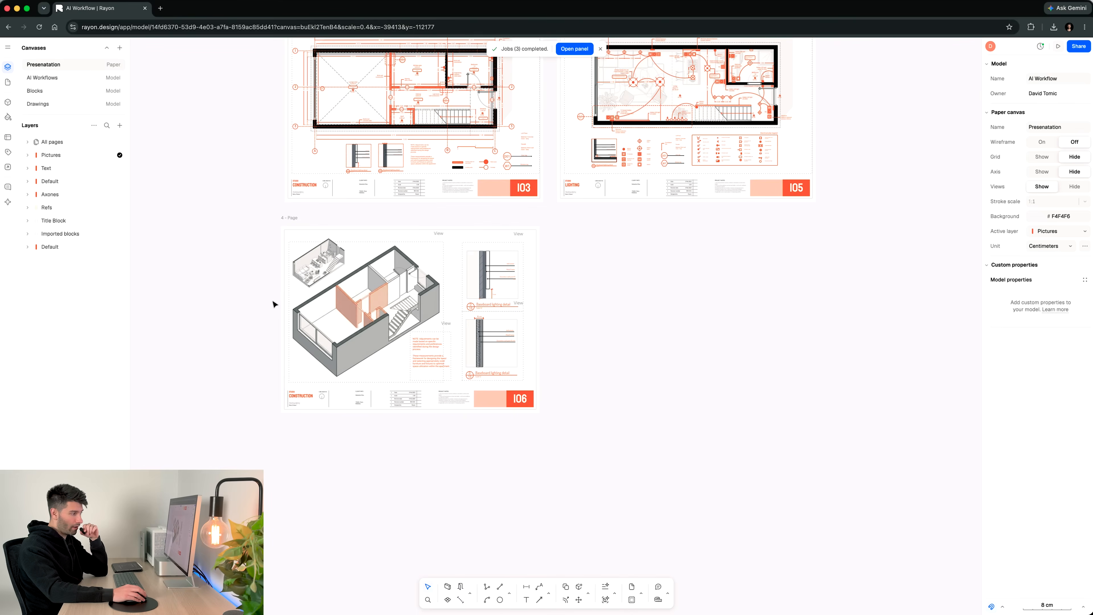
drag(276, 166, 338, 413)
scroll(323, 283, down, 1)
scroll(321, 282, down, 4)
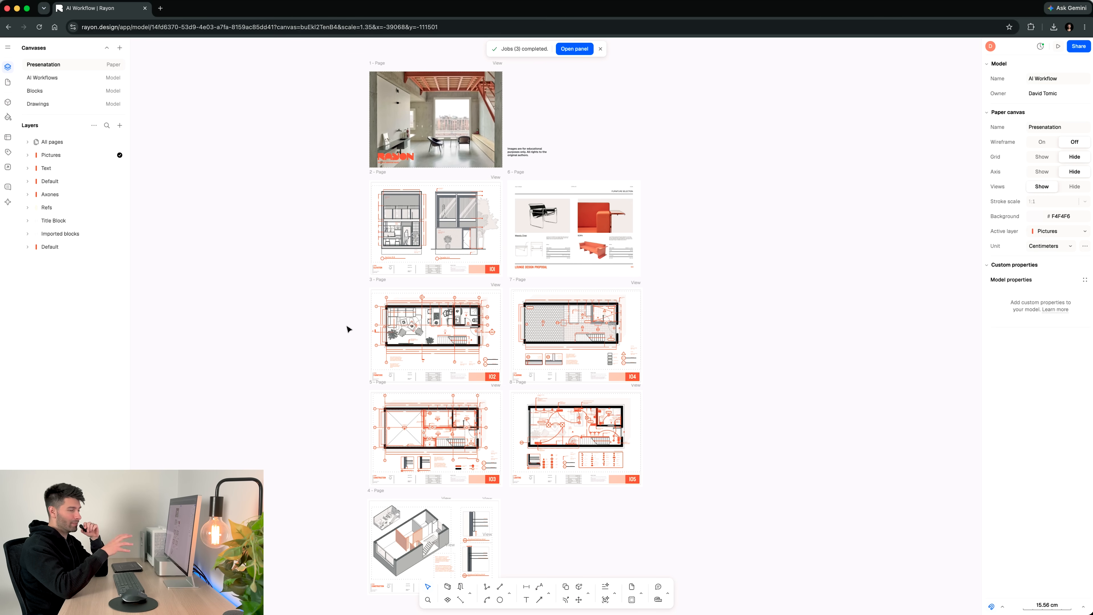
scroll(344, 319, down, 1)
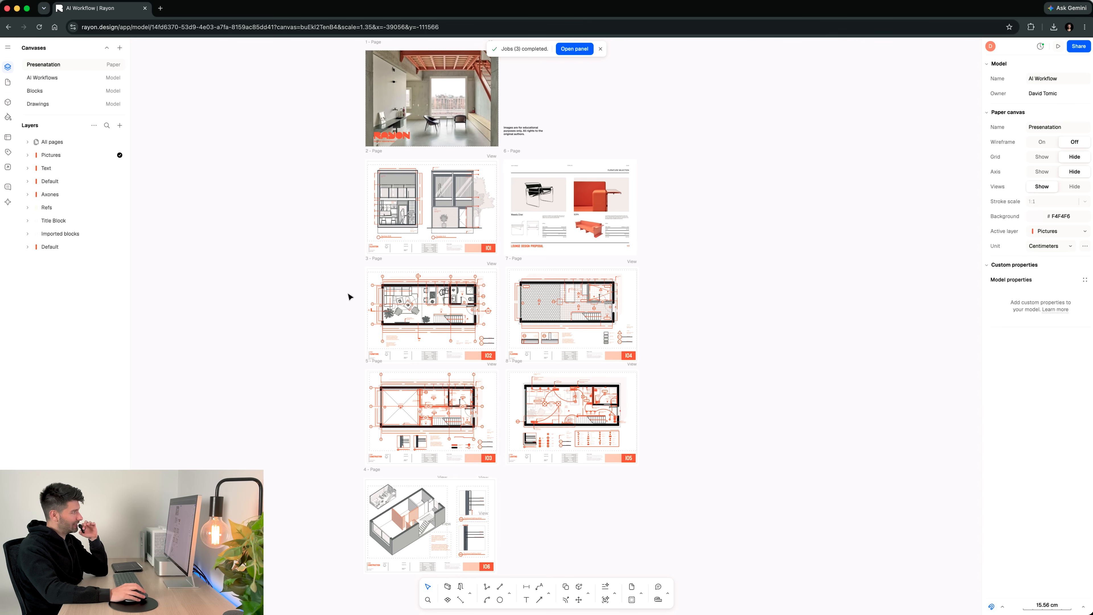
Review the AI Workflows canvas and the list of presentation pages, and return to the Presenatation canvas.
click(60, 80)
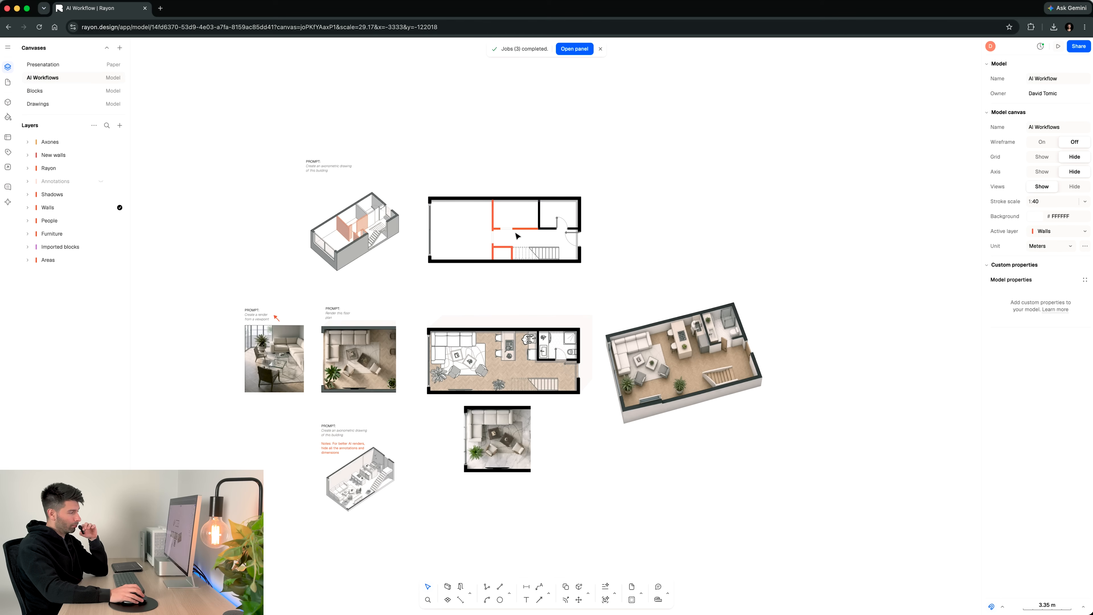
scroll(356, 386, up, 1)
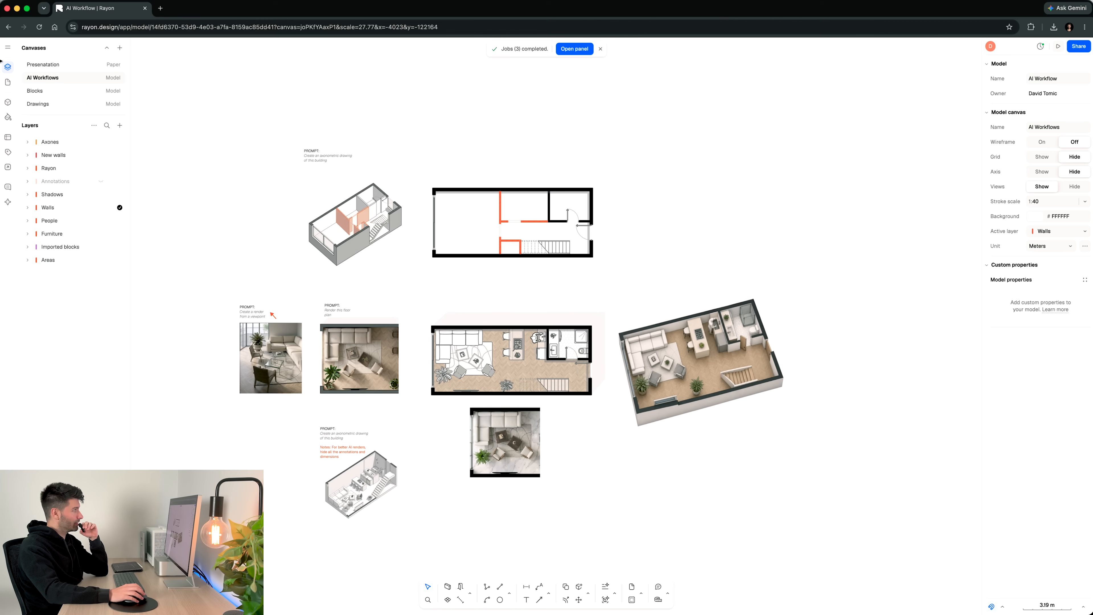
click(8, 82)
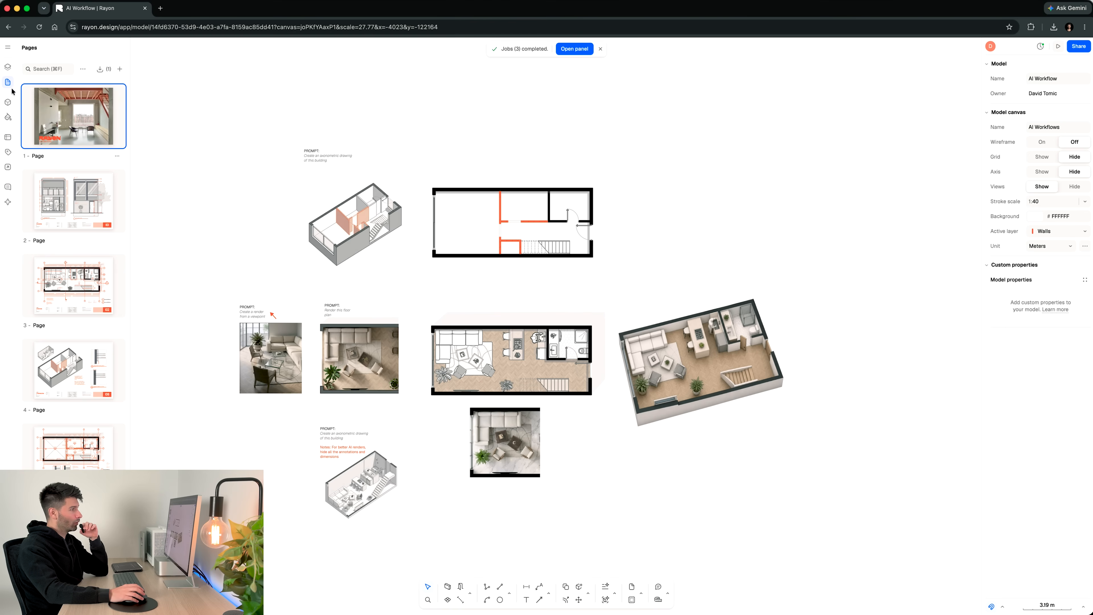
click(8, 67)
click(69, 65)
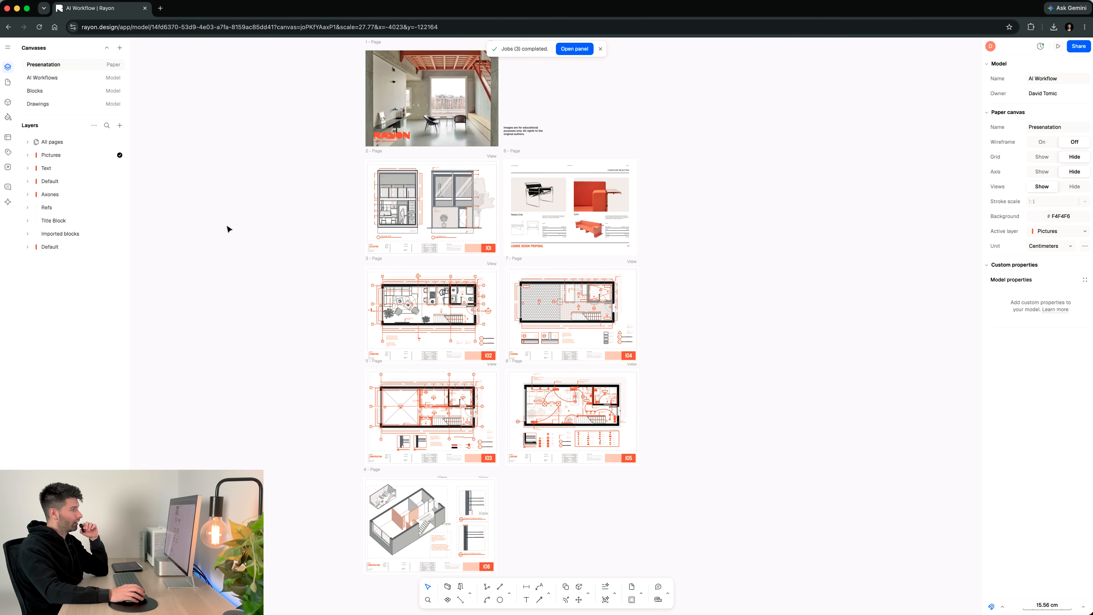